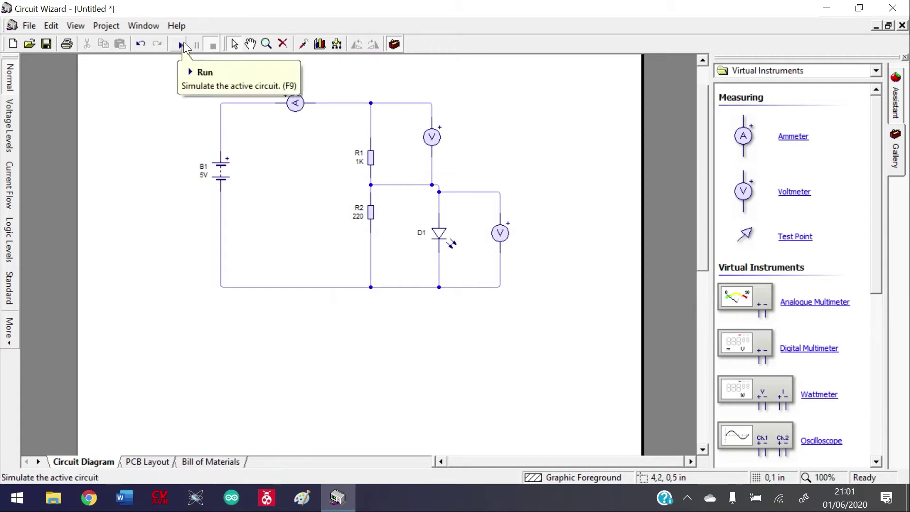
Step: Run the simulation of the finished resistor and LED circuit
{"action": "left_click", "coordinate": [183, 45]}
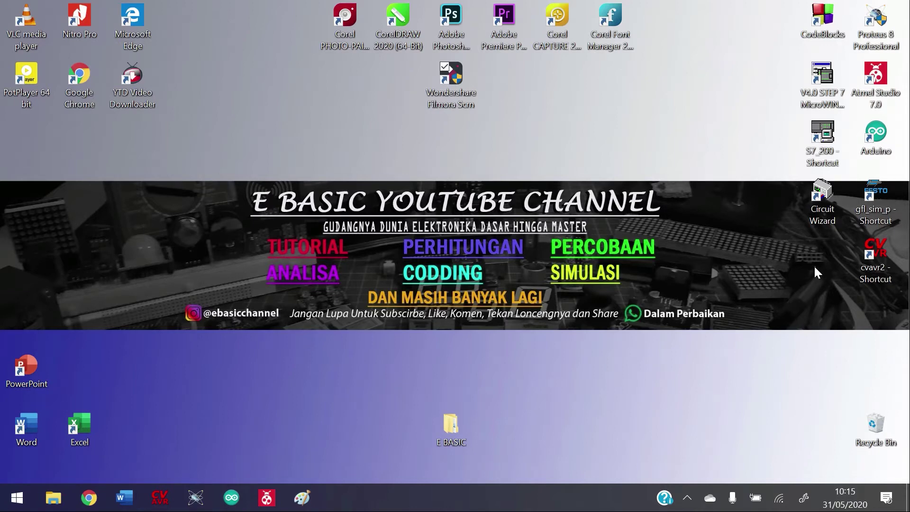
Step: Open Circuit Wizard from the desktop and maximize its window
{"action": "double_click", "coordinate": [833, 220]}
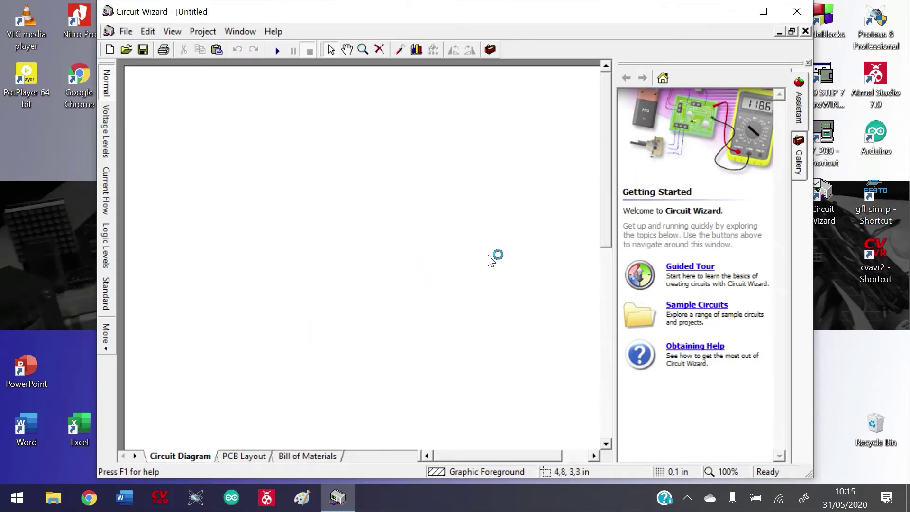
{"action": "left_click", "coordinate": [763, 11]}
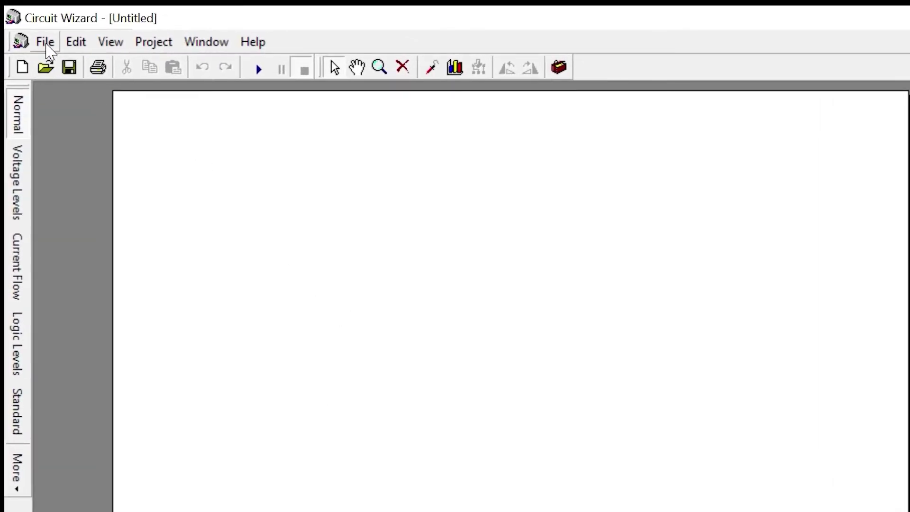
{"action": "left_click", "coordinate": [47, 44]}
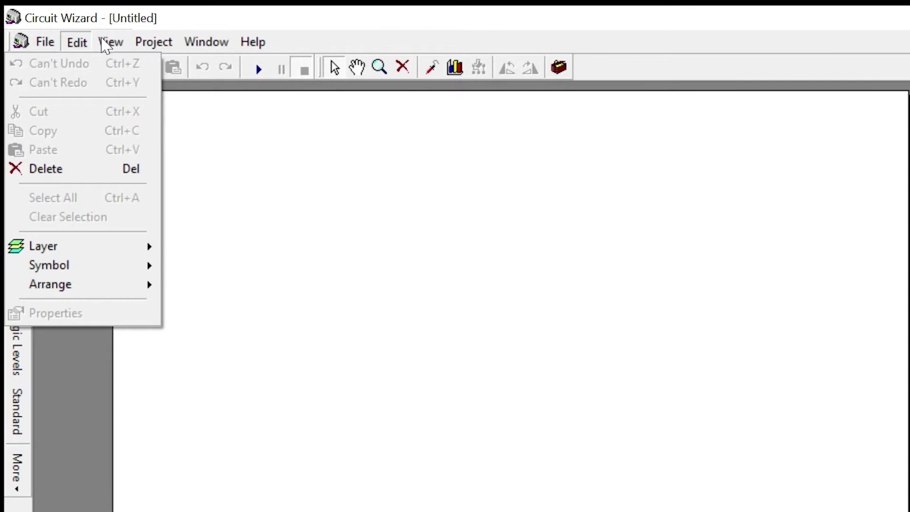
{"action": "mouse_move", "coordinate": [114, 43]}
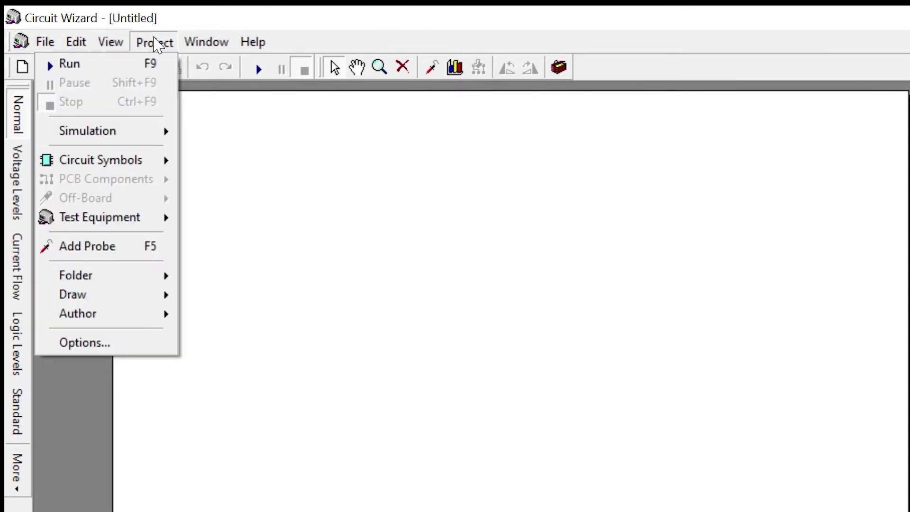
{"action": "left_click", "coordinate": [154, 42]}
{"action": "left_click", "coordinate": [189, 43]}
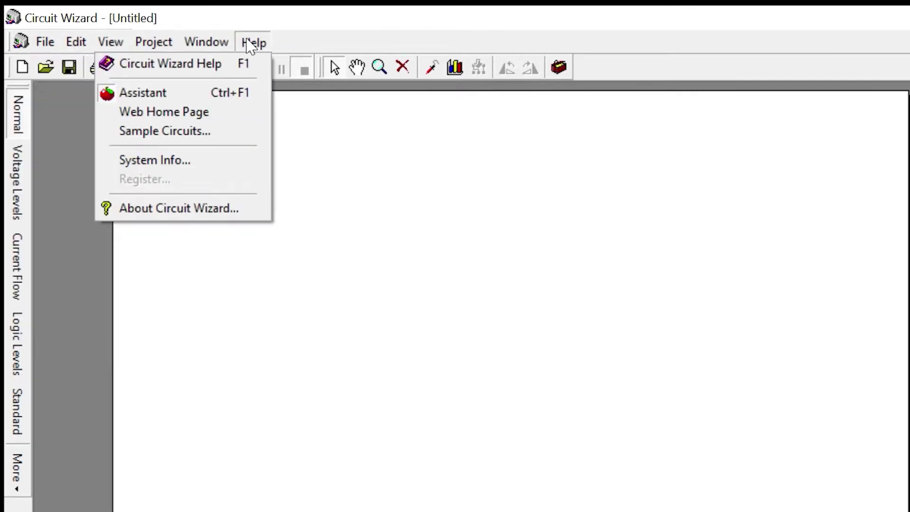
{"action": "mouse_move", "coordinate": [207, 43]}
{"action": "left_click", "coordinate": [338, 230]}
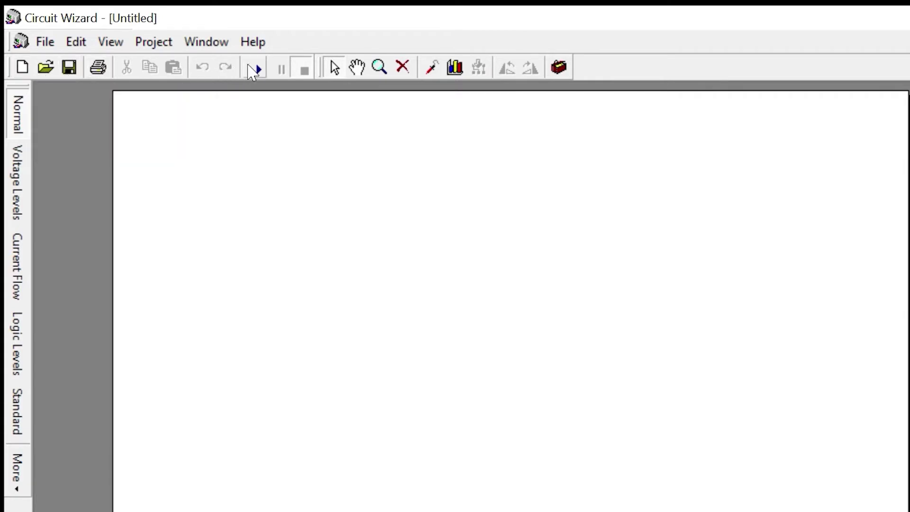
Step: Start the simulation on the empty circuit page and stop it again
{"action": "left_click", "coordinate": [254, 70]}
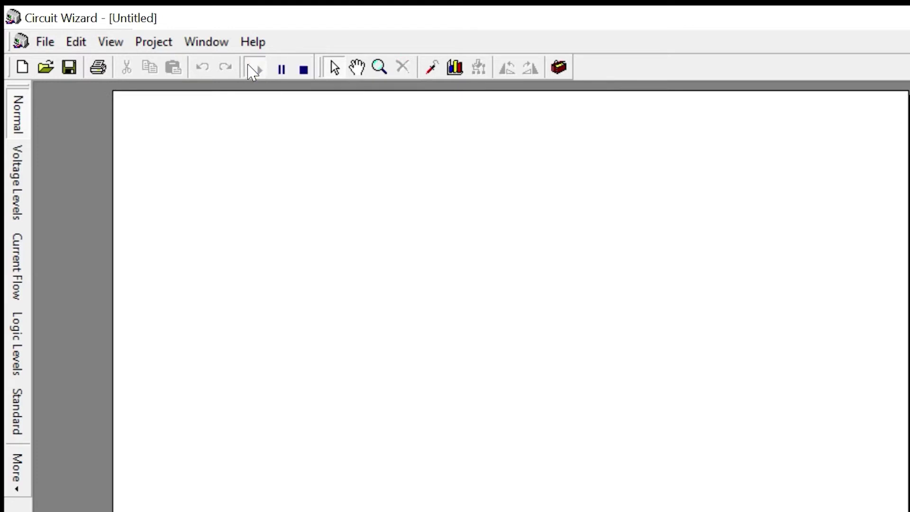
{"action": "left_click", "coordinate": [304, 70]}
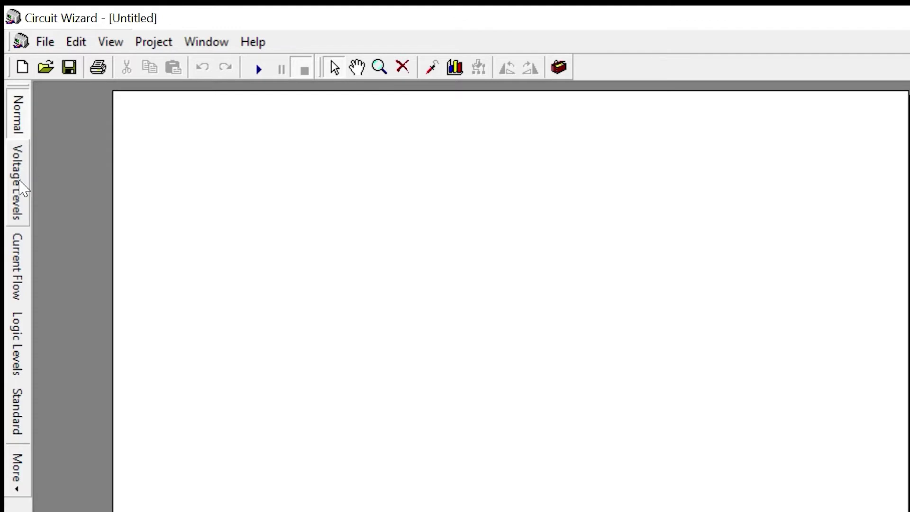
Step: Try the Current Flow, Logic Levels and Standard display styles on the empty circuit page
{"action": "left_click", "coordinate": [22, 287]}
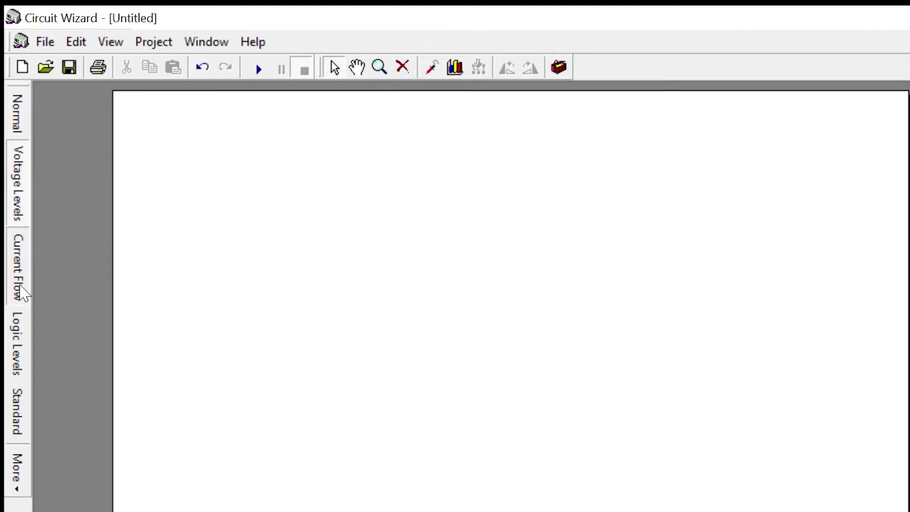
{"action": "left_click", "coordinate": [24, 373]}
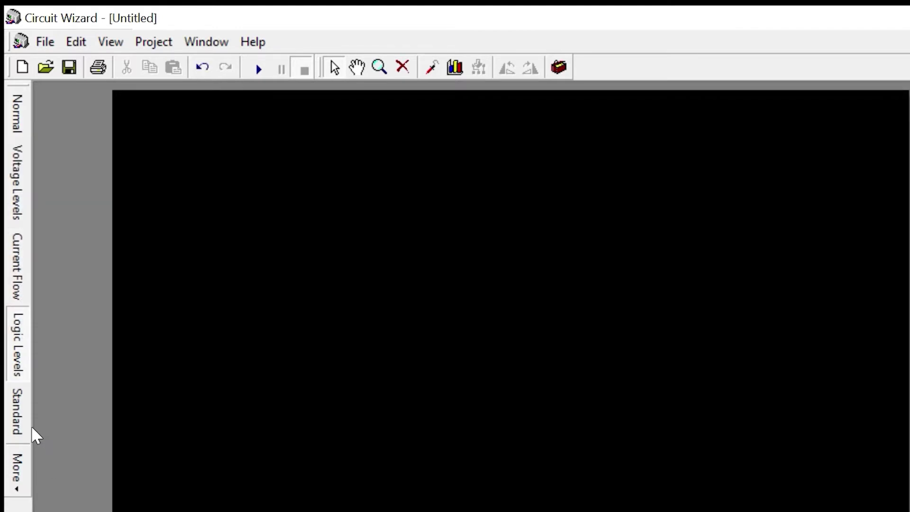
{"action": "left_click", "coordinate": [28, 426]}
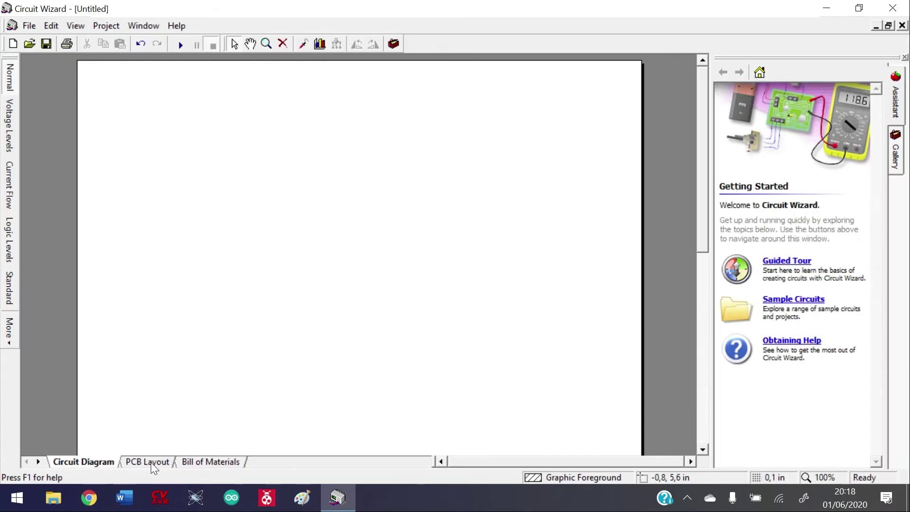
Step: View the PCB Layout and Bill of Materials pages and the assistant's Sample Circuits topic
{"action": "left_click", "coordinate": [150, 462]}
{"action": "left_click", "coordinate": [204, 461]}
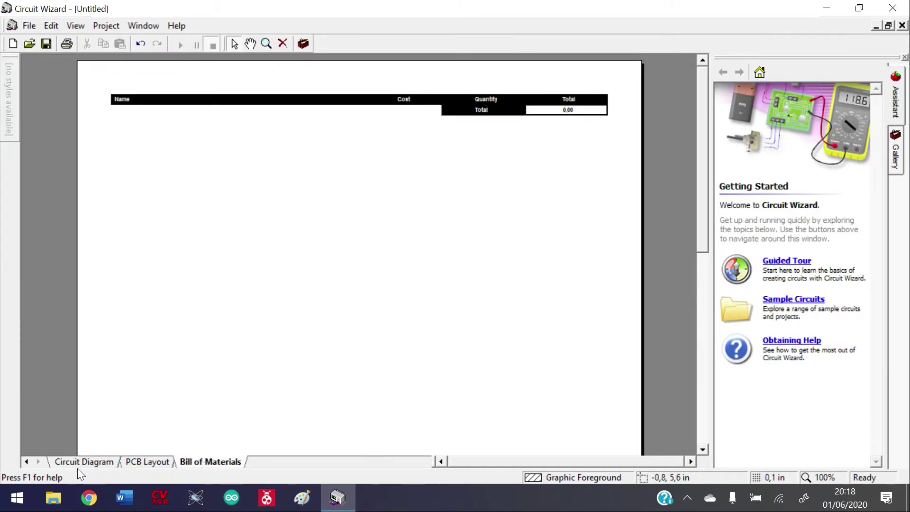
{"action": "left_click", "coordinate": [134, 464]}
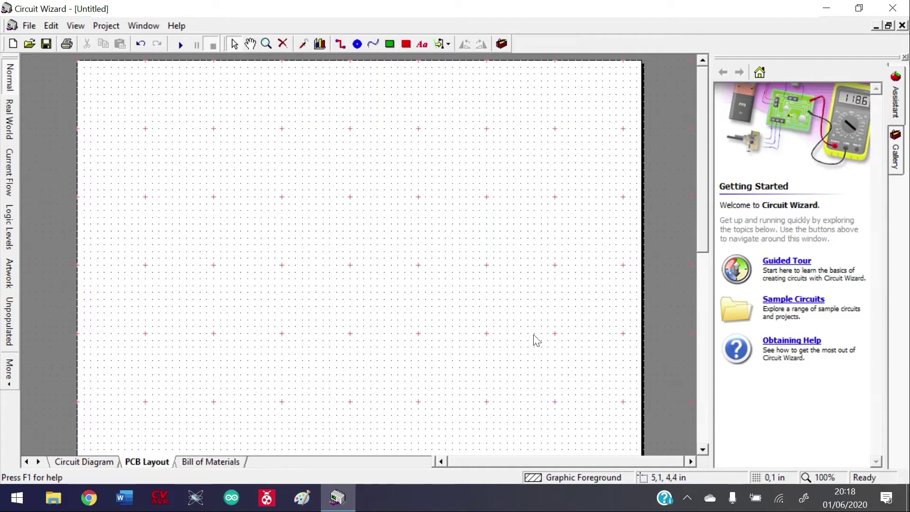
{"action": "left_click", "coordinate": [788, 303]}
{"action": "left_click", "coordinate": [216, 461]}
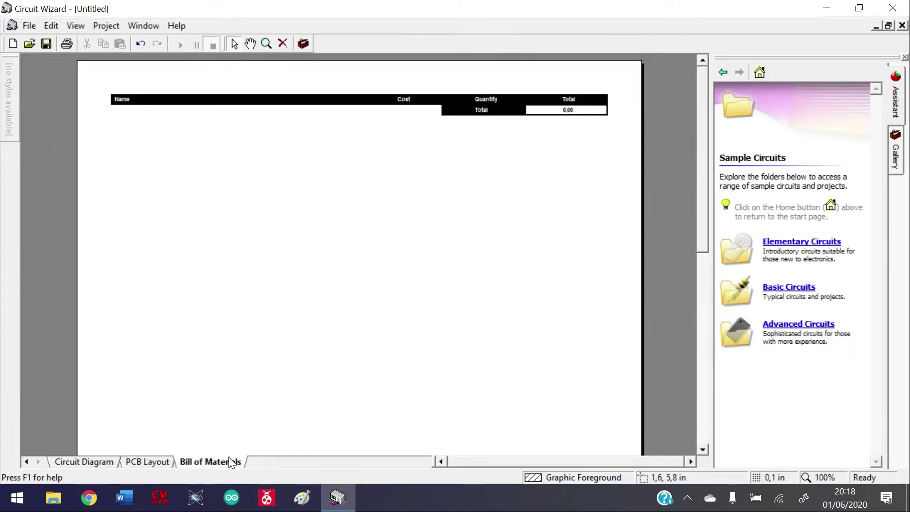
Step: Switch from the assistant to the component gallery and return to the Circuit Diagram page
{"action": "left_click", "coordinate": [897, 143]}
{"action": "left_click", "coordinate": [903, 118]}
{"action": "left_click", "coordinate": [905, 139]}
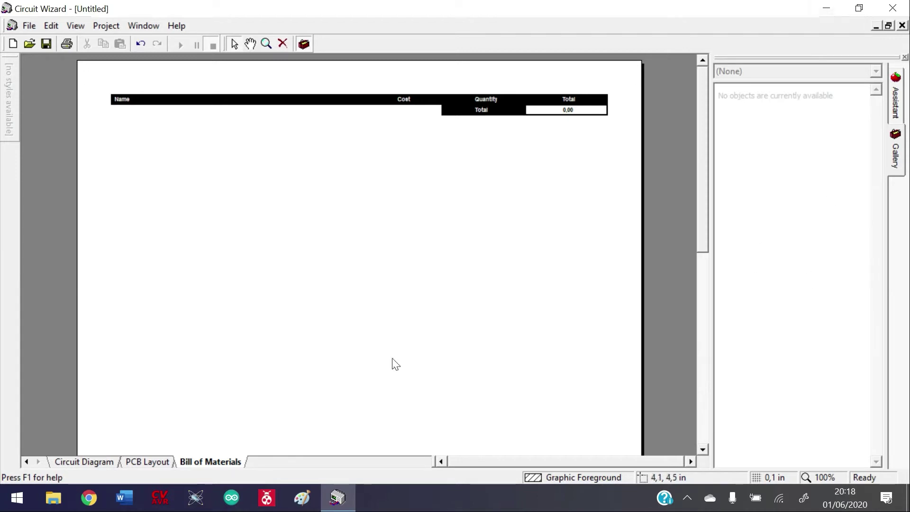
{"action": "left_click", "coordinate": [87, 461]}
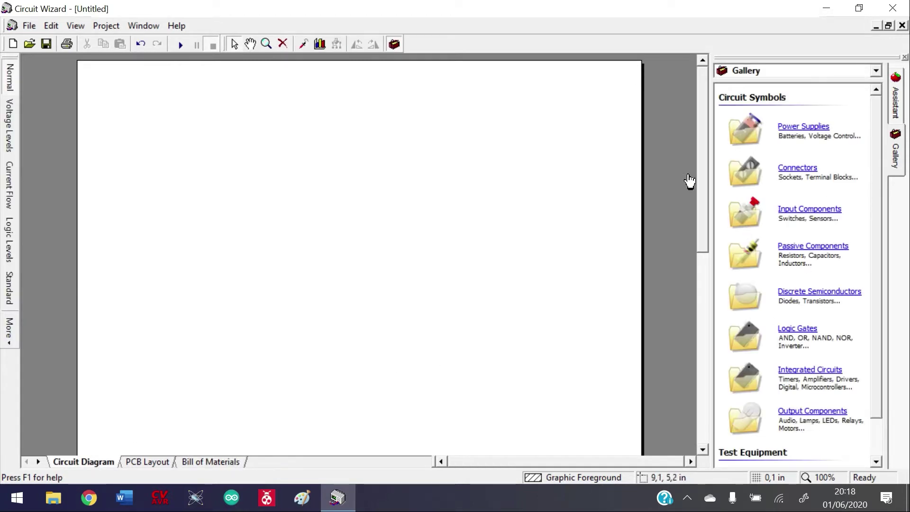
Step: Toggle the visibility of the component gallery, leaving it hidden
{"action": "left_click", "coordinate": [395, 45]}
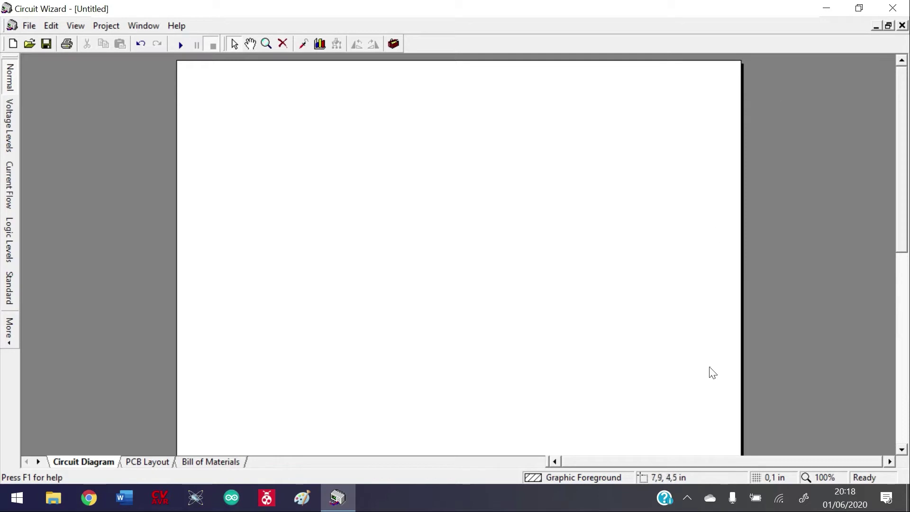
{"action": "left_click", "coordinate": [395, 46]}
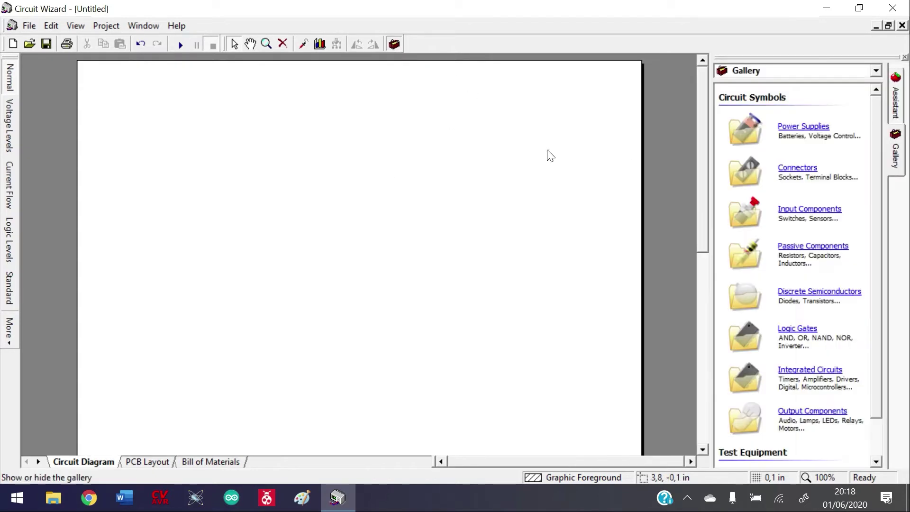
{"action": "left_click", "coordinate": [394, 44]}
Step: Insert a Battery from the Power Supplies circuit symbols in the upper-left area of the page and deselect it
{"action": "left_click", "coordinate": [136, 26]}
{"action": "mouse_move", "coordinate": [94, 22]}
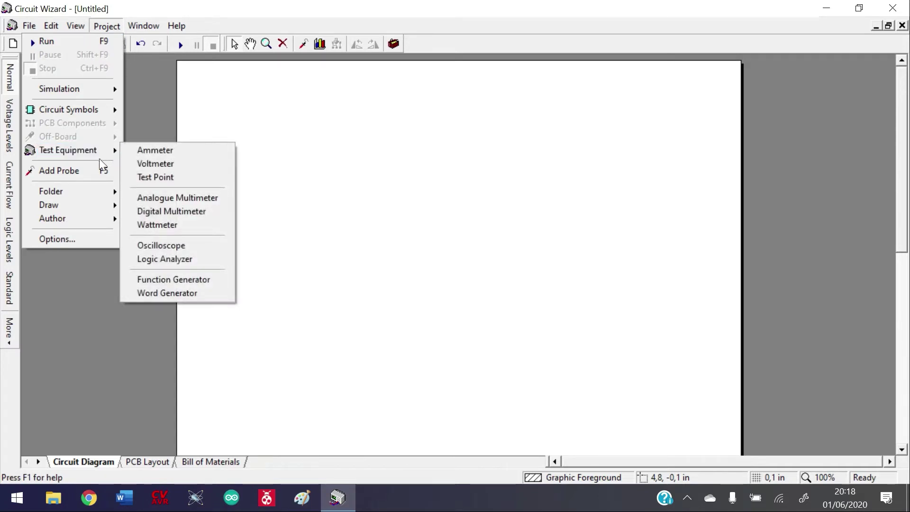
{"action": "mouse_move", "coordinate": [101, 112]}
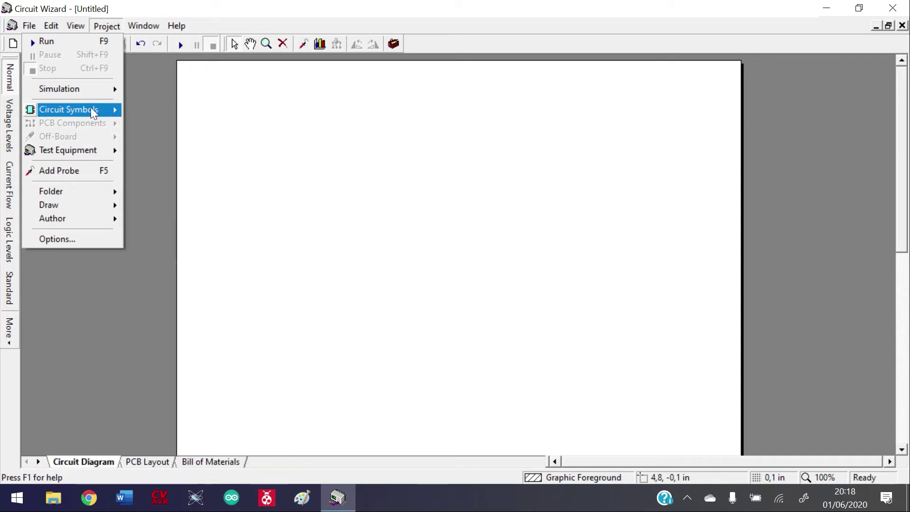
{"action": "mouse_move", "coordinate": [147, 150]}
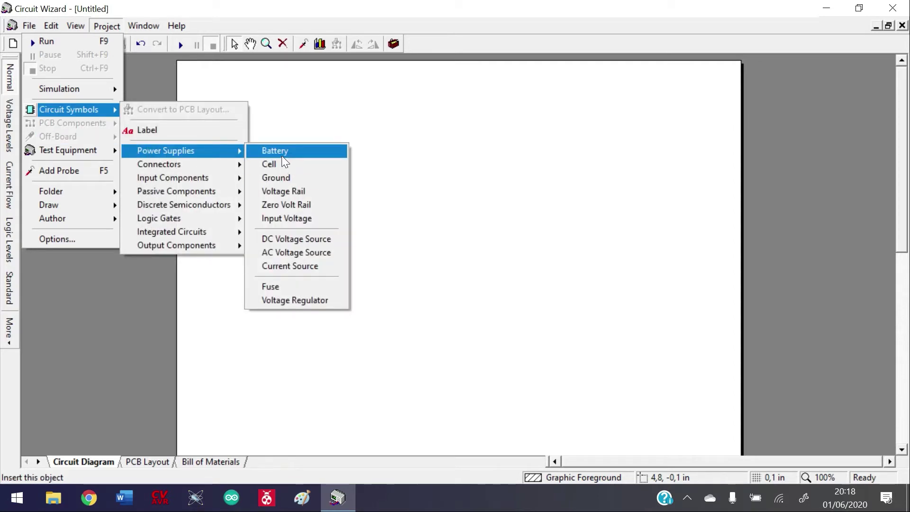
{"action": "mouse_move", "coordinate": [220, 181]}
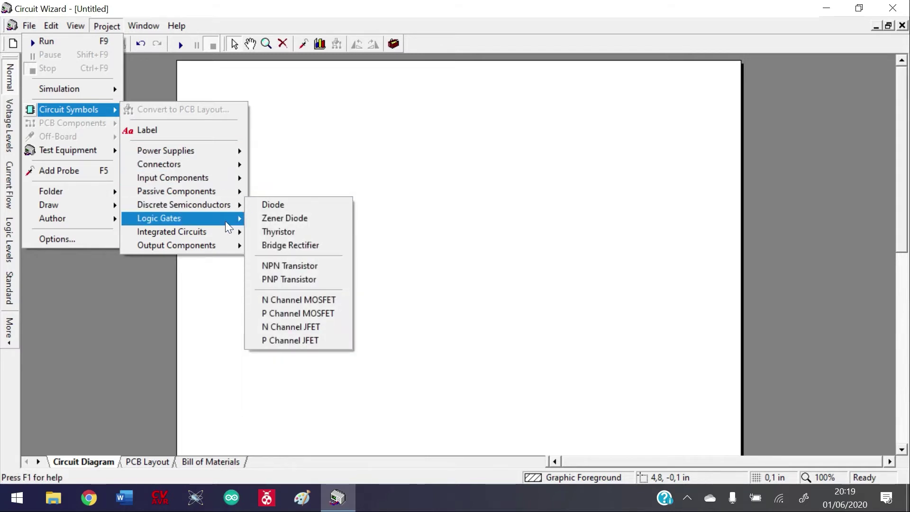
{"action": "mouse_move", "coordinate": [228, 154]}
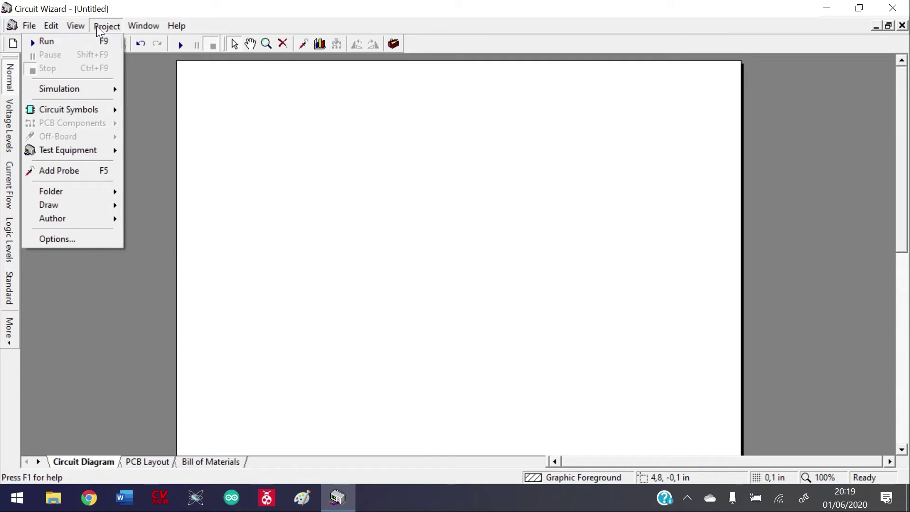
{"action": "mouse_move", "coordinate": [193, 155]}
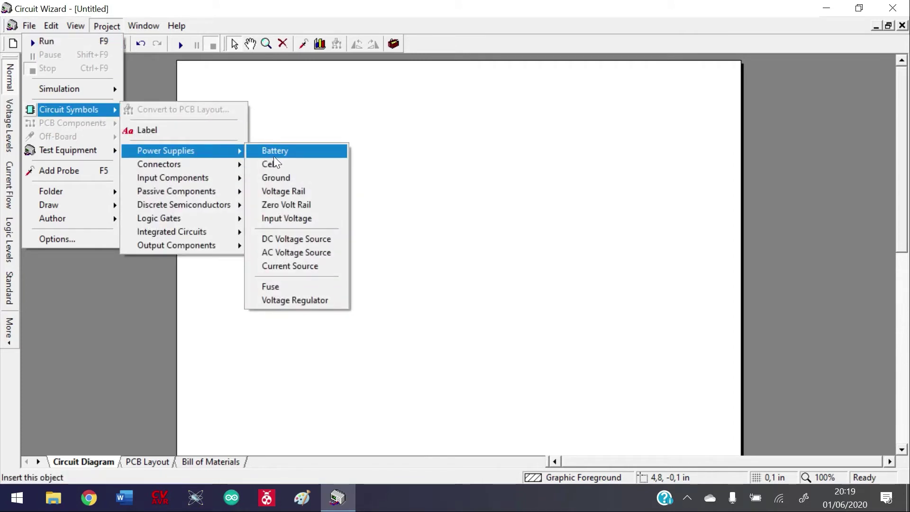
{"action": "left_click", "coordinate": [274, 156]}
{"action": "left_click", "coordinate": [248, 182]}
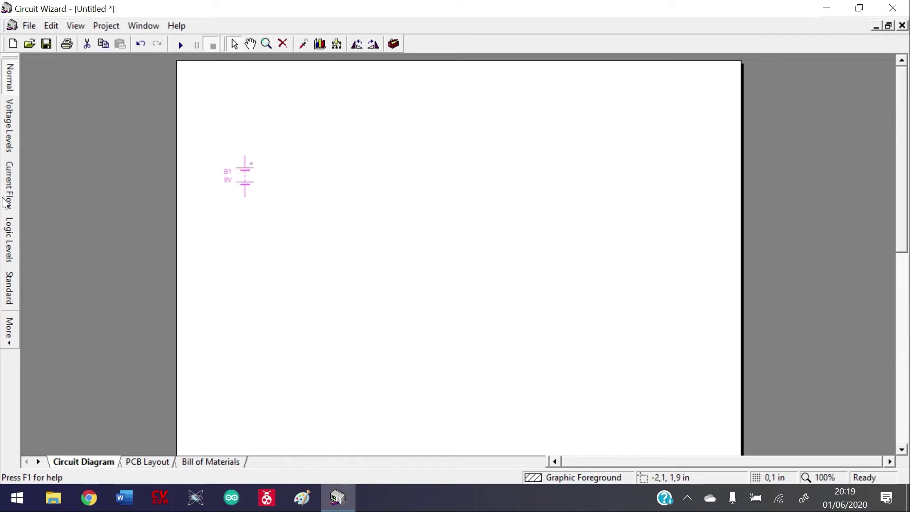
{"action": "left_click", "coordinate": [335, 232]}
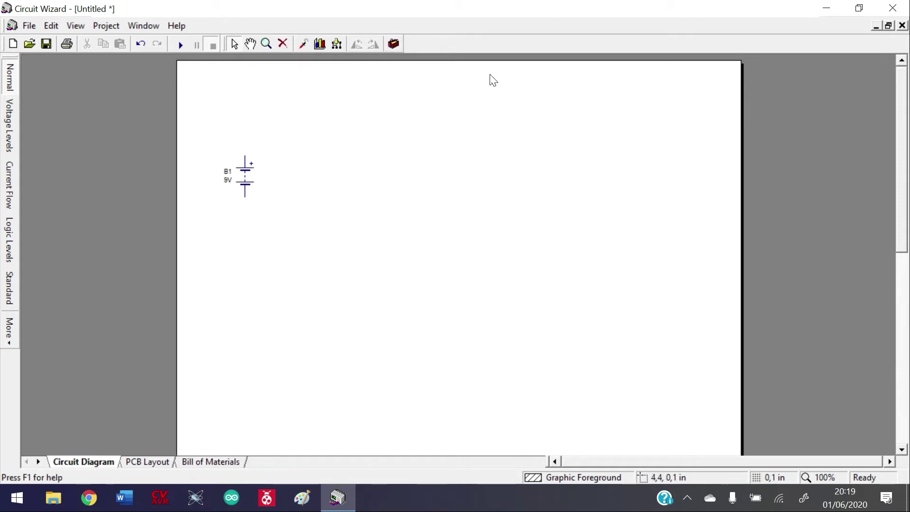
Step: Show the gallery and place a second Battery from Power Supplies to the right of the first one
{"action": "left_click", "coordinate": [394, 45]}
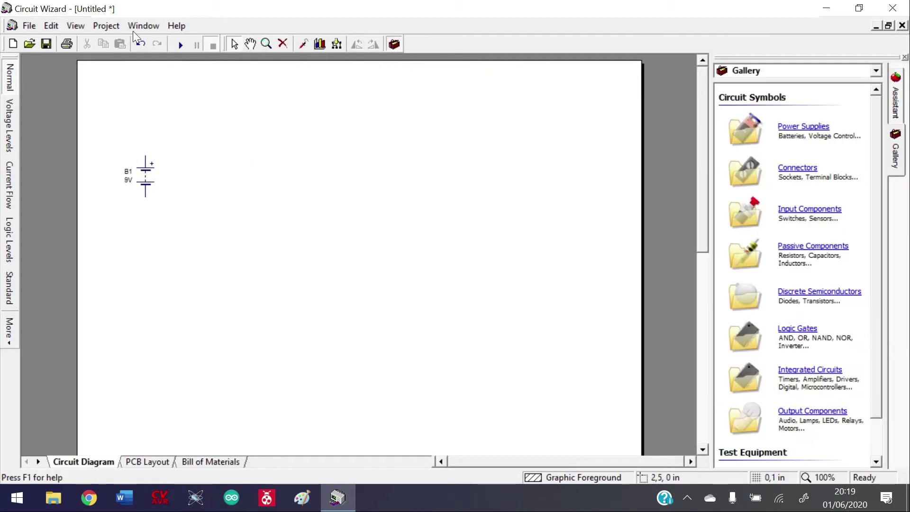
{"action": "left_click", "coordinate": [790, 128]}
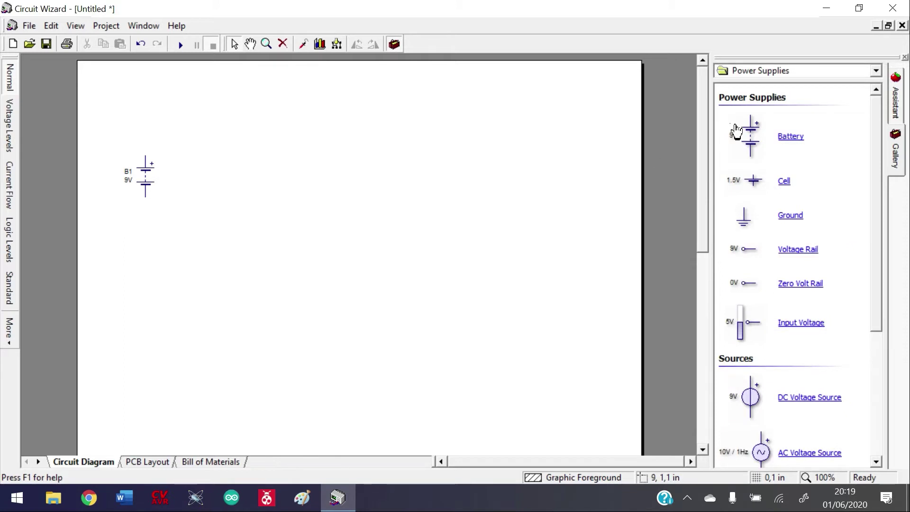
{"action": "left_click_drag", "start_coordinate": [752, 132], "coordinate": [335, 197]}
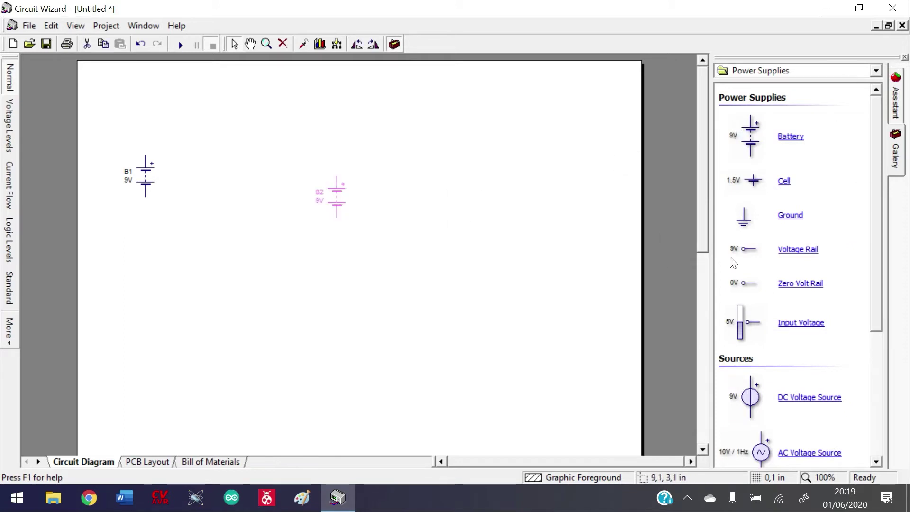
{"action": "left_click", "coordinate": [637, 251]}
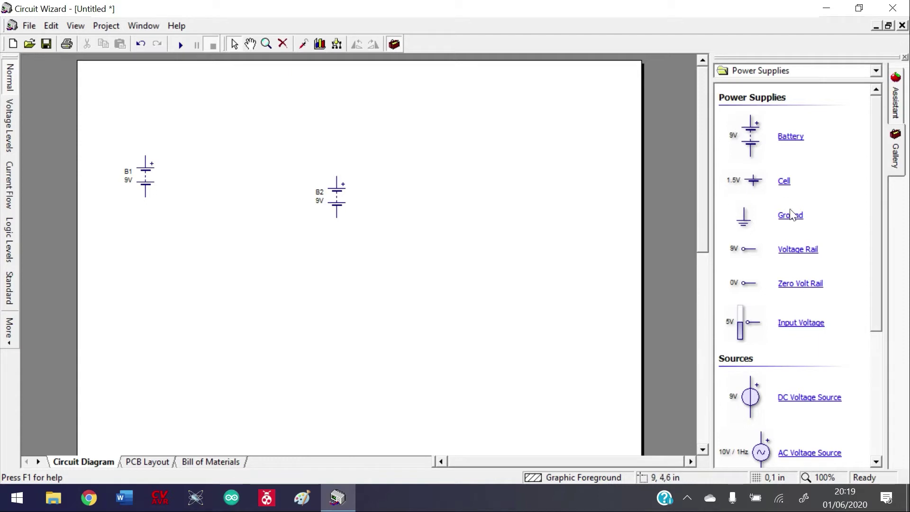
{"action": "scroll", "coordinate": [816, 108], "scroll_direction": "down", "scroll_amount": 3}
{"action": "scroll", "coordinate": [815, 108], "scroll_direction": "up", "scroll_amount": 2}
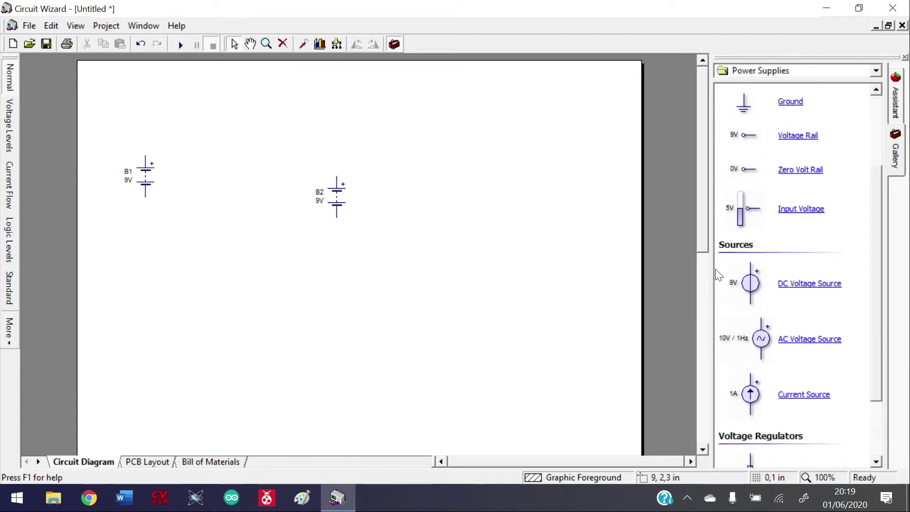
{"action": "left_click", "coordinate": [875, 71]}
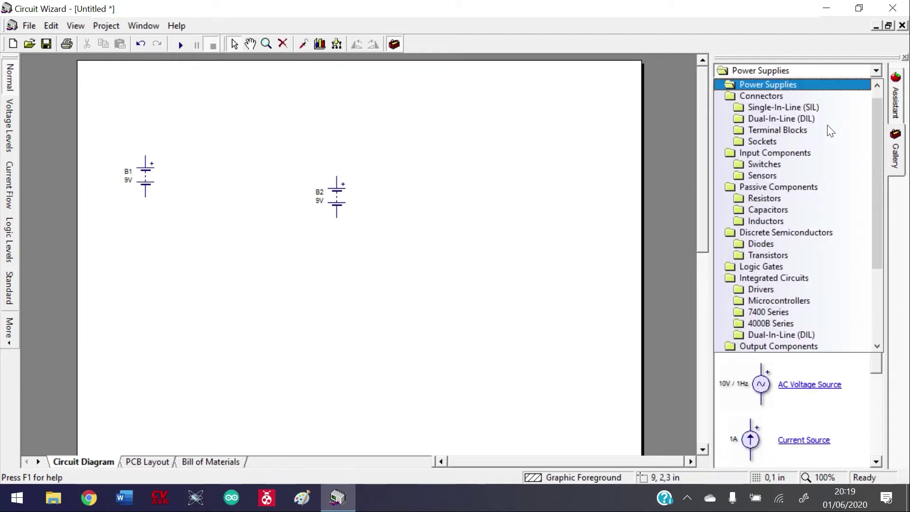
{"action": "key", "text": "Escape"}
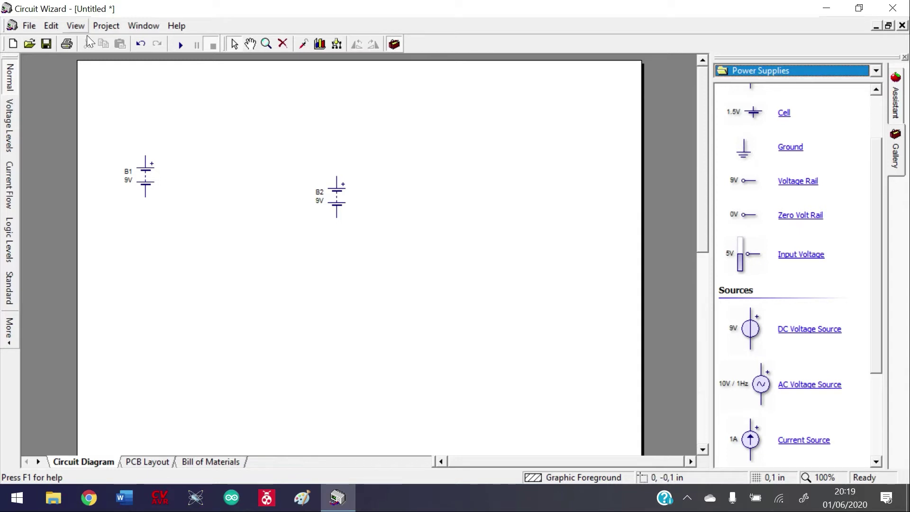
Step: Select both batteries on the Circuit Diagram page and delete them
{"action": "left_click", "coordinate": [107, 26]}
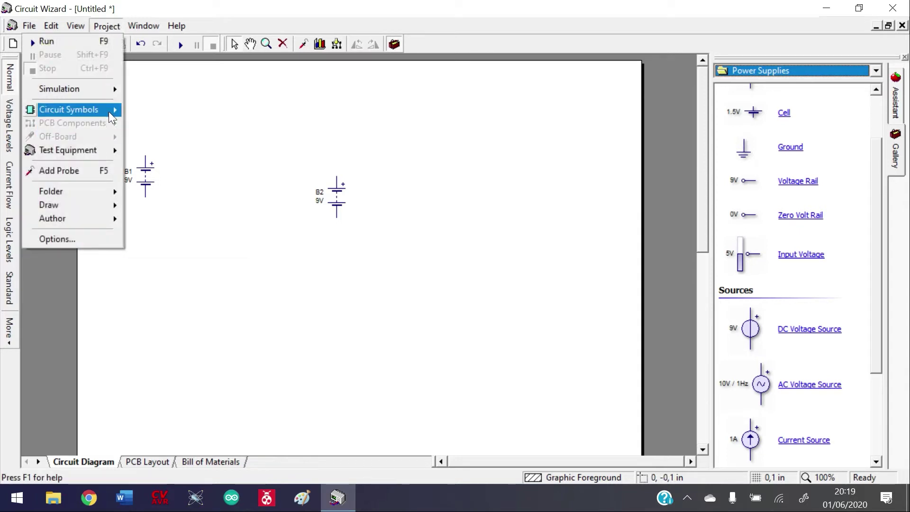
{"action": "left_click", "coordinate": [300, 105]}
{"action": "left_click_drag", "start_coordinate": [126, 115], "coordinate": [363, 283]}
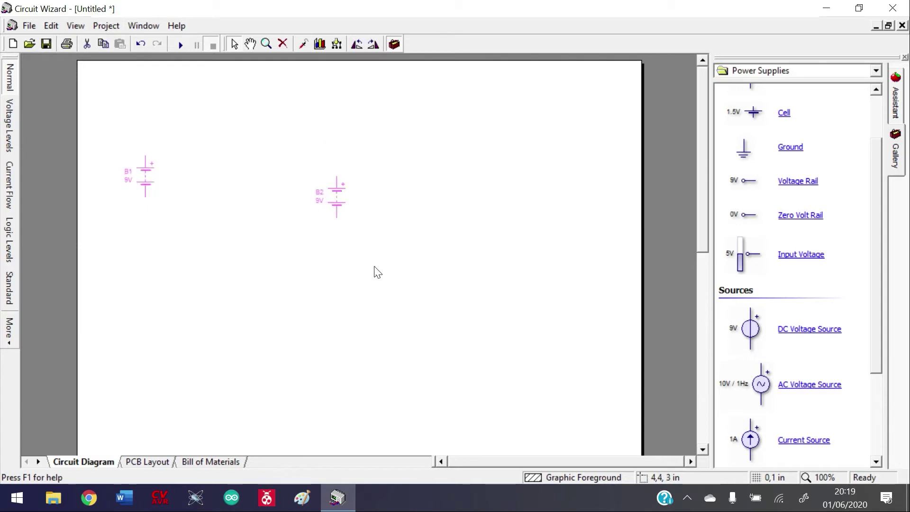
{"action": "key", "text": "Delete"}
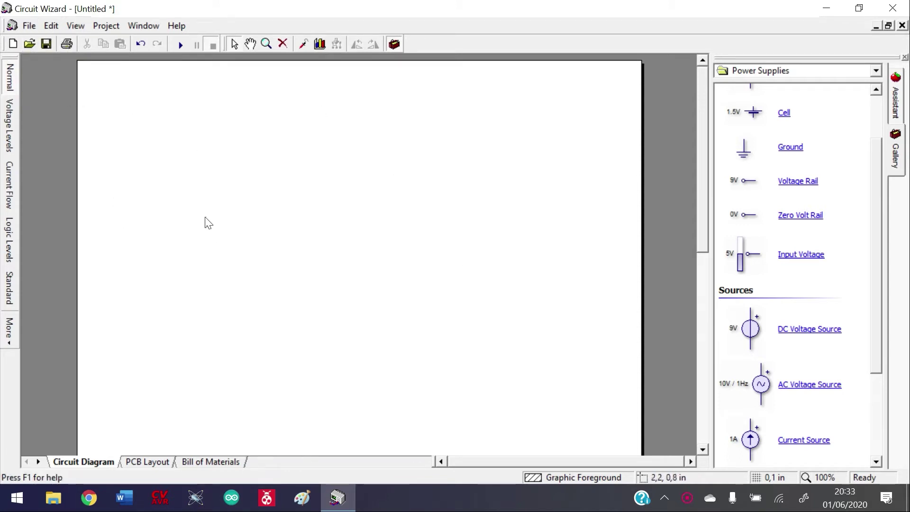
Step: Create a new project based on the Electronics Project template
{"action": "left_click", "coordinate": [18, 48]}
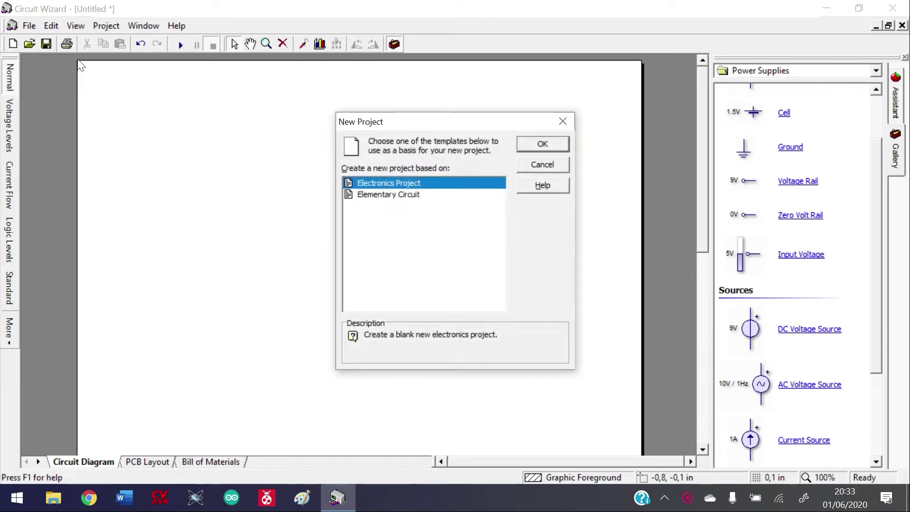
{"action": "left_click", "coordinate": [388, 198]}
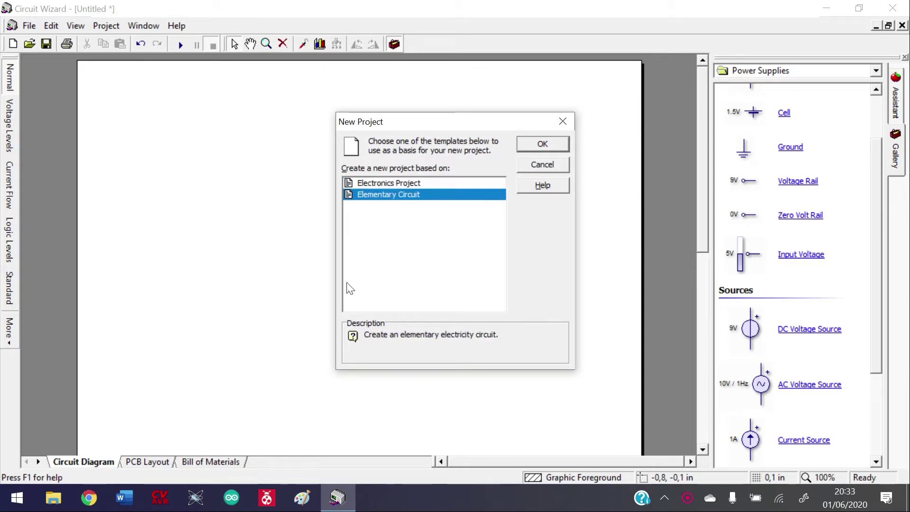
{"action": "left_click", "coordinate": [397, 186]}
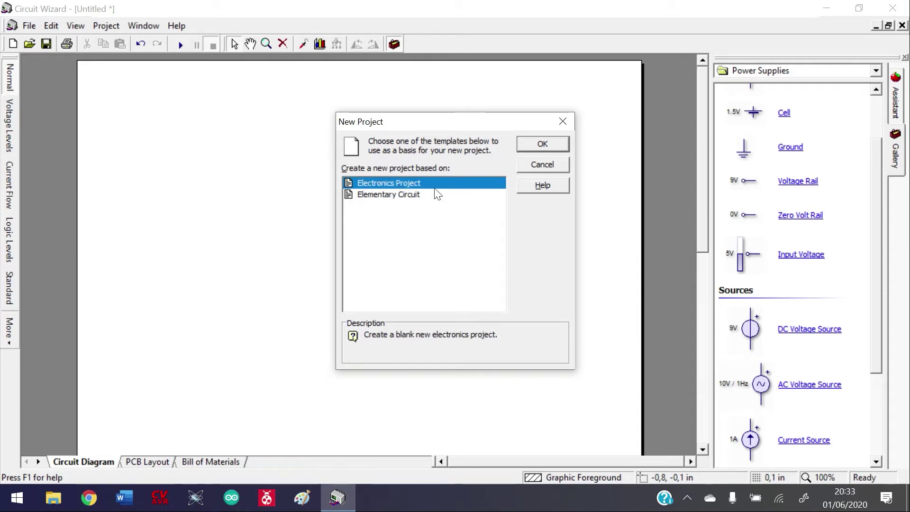
{"action": "left_click", "coordinate": [542, 144]}
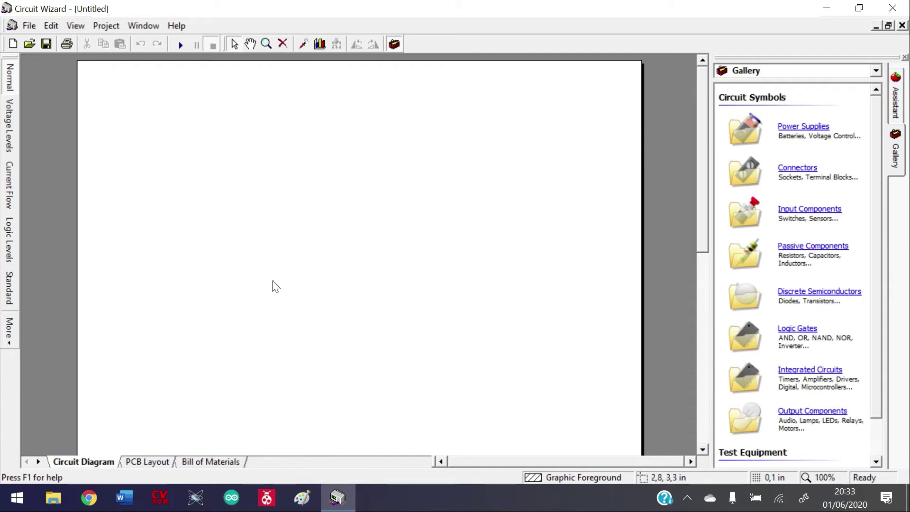
{"action": "scroll", "coordinate": [325, 283], "scroll_direction": "down", "scroll_amount": 2}
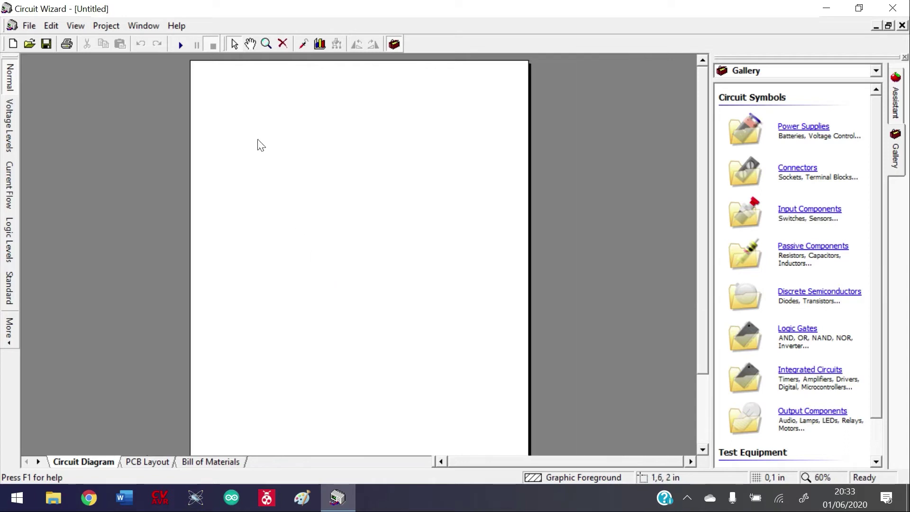
{"action": "scroll", "coordinate": [260, 145], "scroll_direction": "up", "scroll_amount": 2}
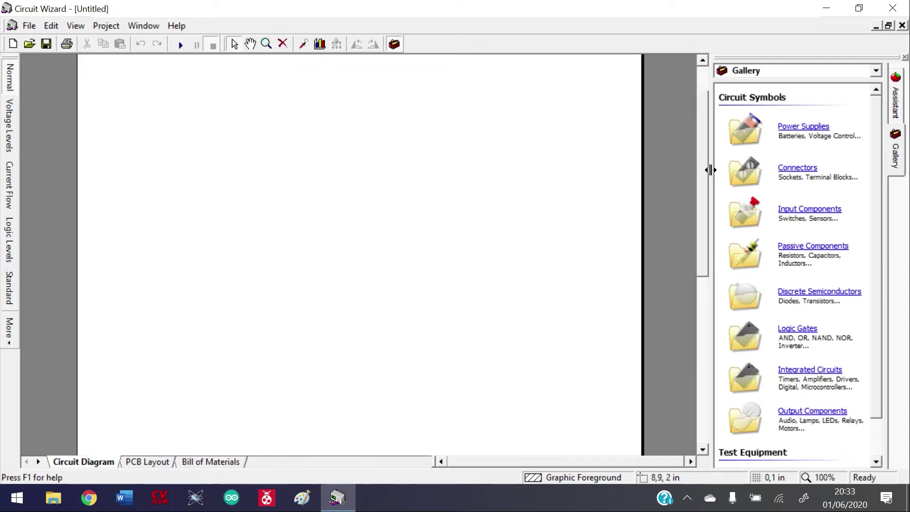
{"action": "scroll", "coordinate": [695, 138], "scroll_direction": "up", "scroll_amount": 1}
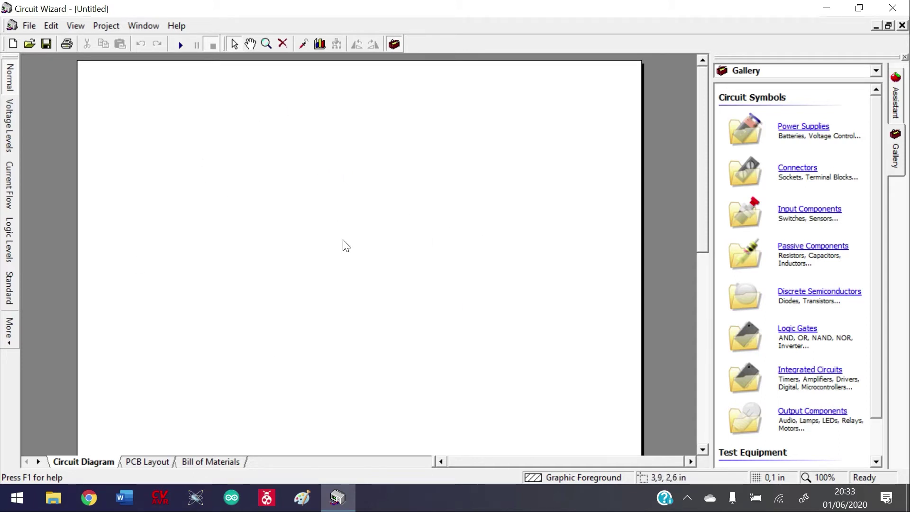
{"action": "scroll", "coordinate": [343, 245], "scroll_direction": "up", "scroll_amount": 1}
{"action": "scroll", "coordinate": [343, 246], "scroll_direction": "down", "scroll_amount": 3}
{"action": "scroll", "coordinate": [300, 167], "scroll_direction": "up", "scroll_amount": 1}
{"action": "scroll", "coordinate": [286, 98], "scroll_direction": "up", "scroll_amount": 2}
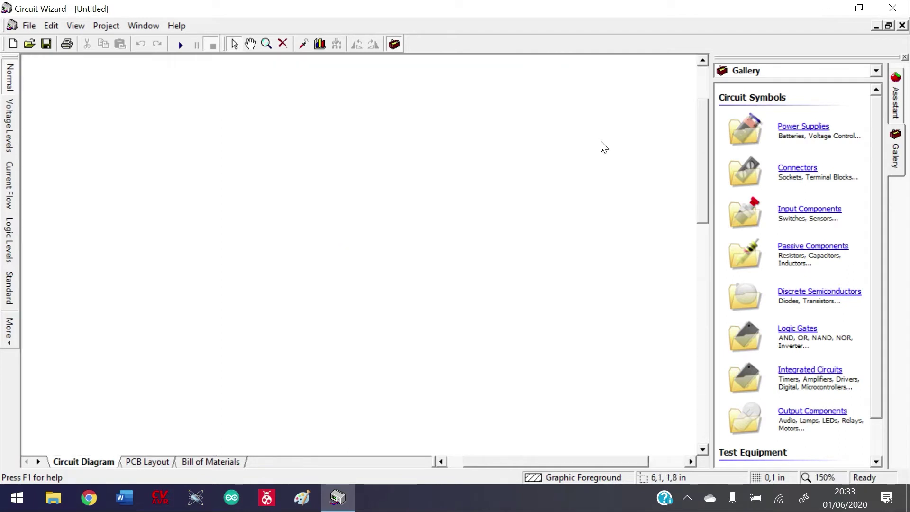
{"action": "scroll", "coordinate": [240, 245], "scroll_direction": "down", "scroll_amount": 1}
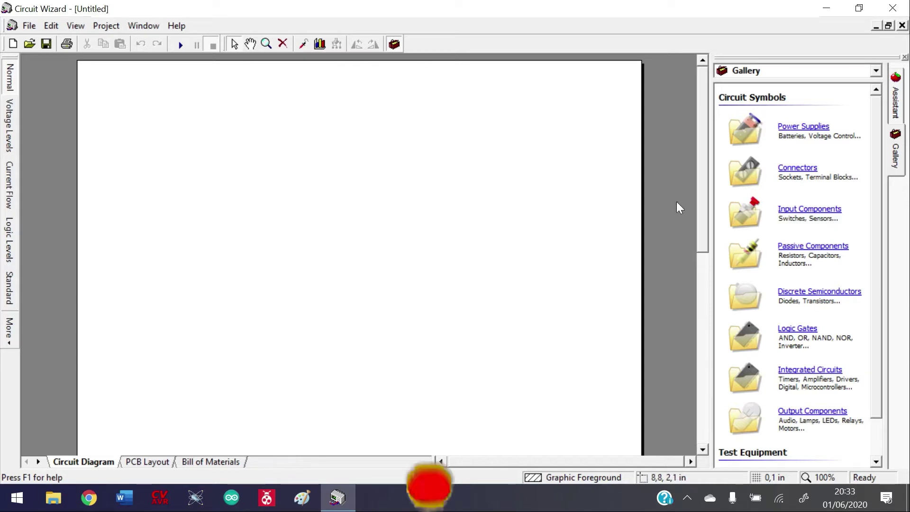
Step: Look at the Power Supplies symbols and return to the gallery's overview of circuit symbol categories
{"action": "left_click", "coordinate": [789, 128]}
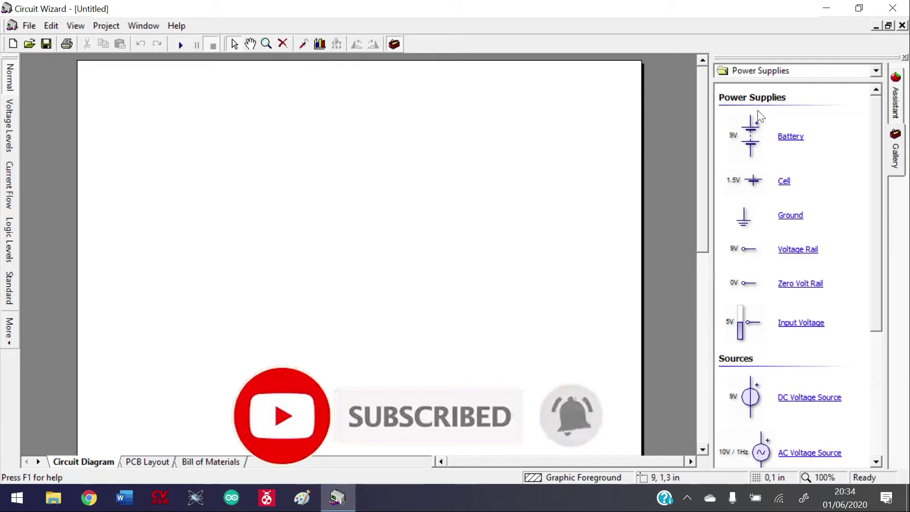
{"action": "left_click", "coordinate": [875, 70]}
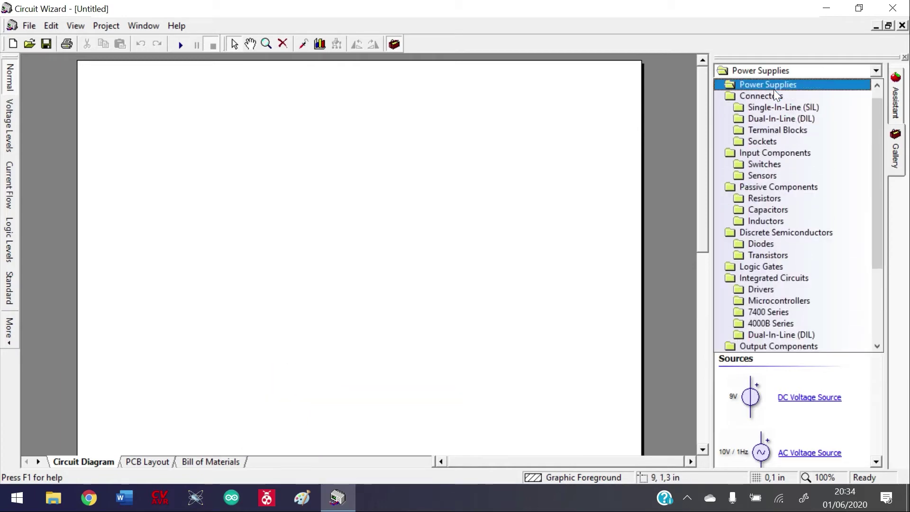
{"action": "scroll", "coordinate": [780, 87], "scroll_direction": "up", "scroll_amount": 2}
{"action": "left_click", "coordinate": [779, 85]}
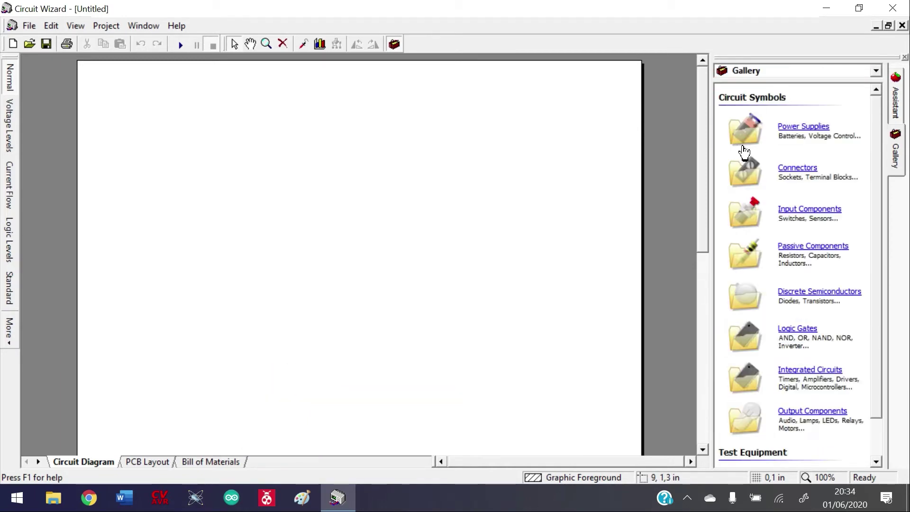
{"action": "scroll", "coordinate": [767, 203], "scroll_direction": "up", "scroll_amount": 1}
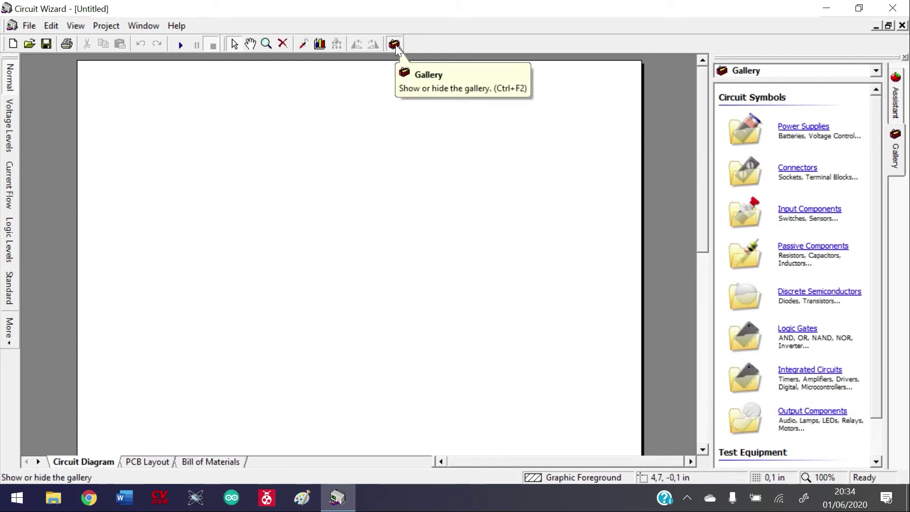
Step: Place a 9V Battery from Power Supplies in the upper-left area of the page and deselect it
{"action": "left_click", "coordinate": [791, 127]}
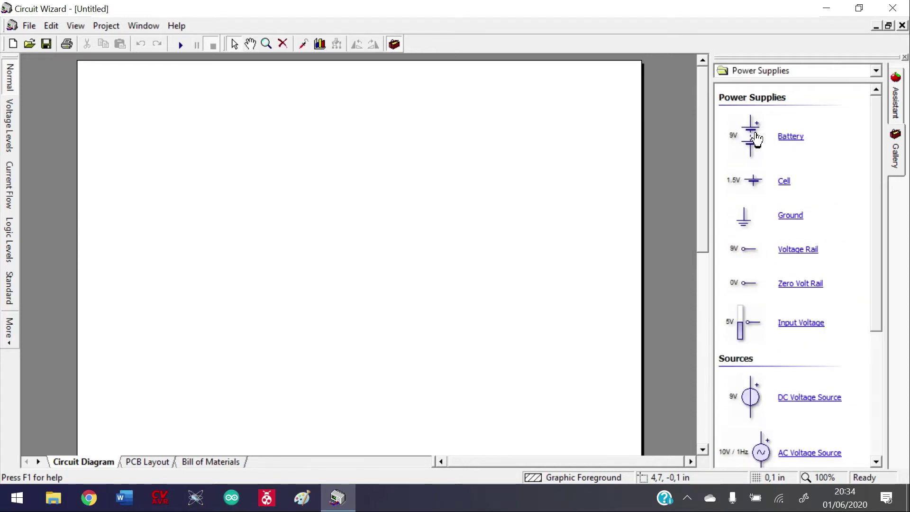
{"action": "left_click_drag", "start_coordinate": [755, 137], "coordinate": [224, 212]}
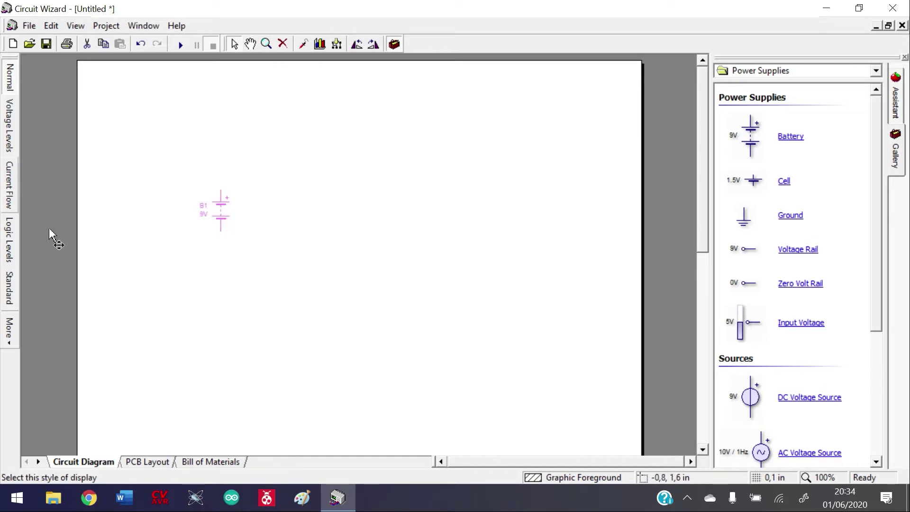
{"action": "left_click", "coordinate": [369, 204]}
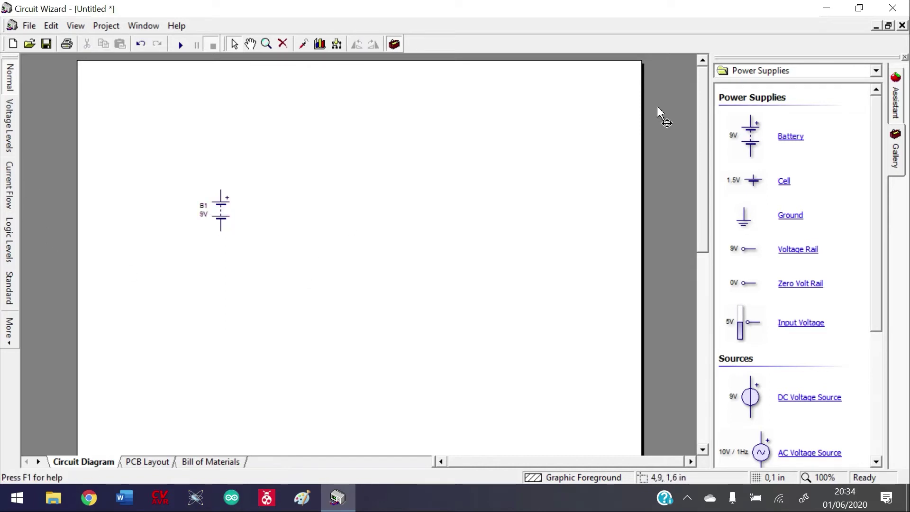
{"action": "left_click", "coordinate": [876, 71]}
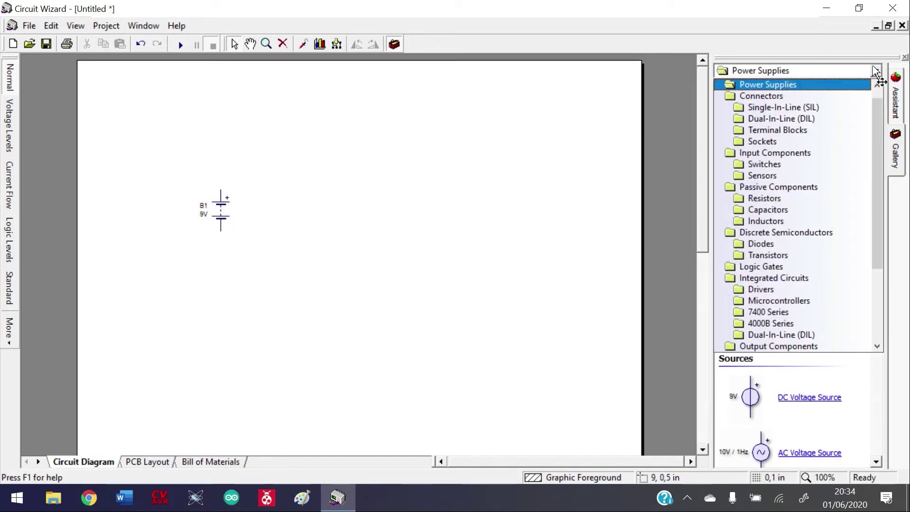
{"action": "left_click", "coordinate": [557, 148]}
{"action": "scroll", "coordinate": [676, 213], "scroll_direction": "down", "scroll_amount": 2}
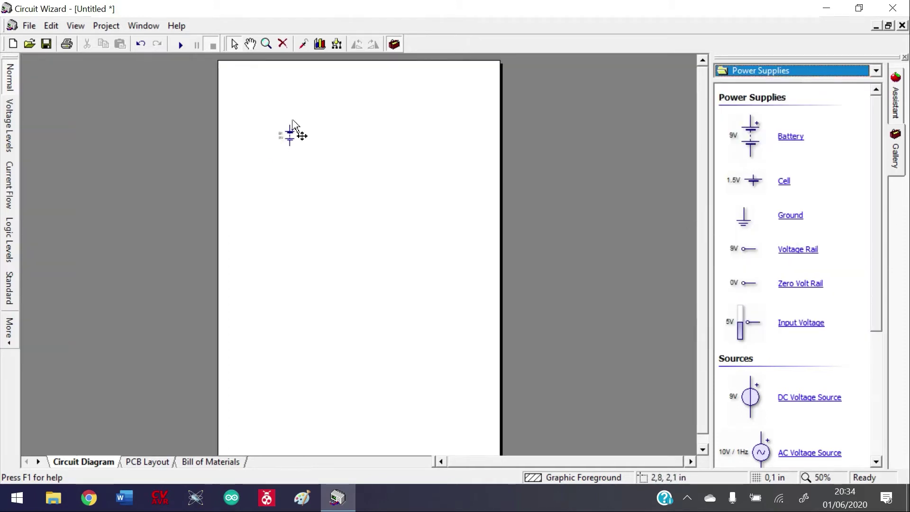
{"action": "scroll", "coordinate": [286, 134], "scroll_direction": "up", "scroll_amount": 3}
{"action": "scroll", "coordinate": [272, 135], "scroll_direction": "down", "scroll_amount": 2}
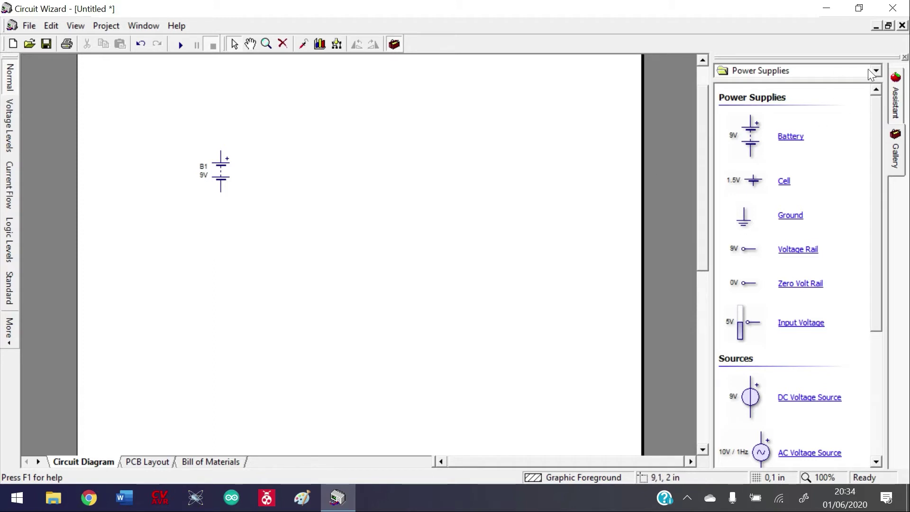
{"action": "left_click", "coordinate": [112, 21]}
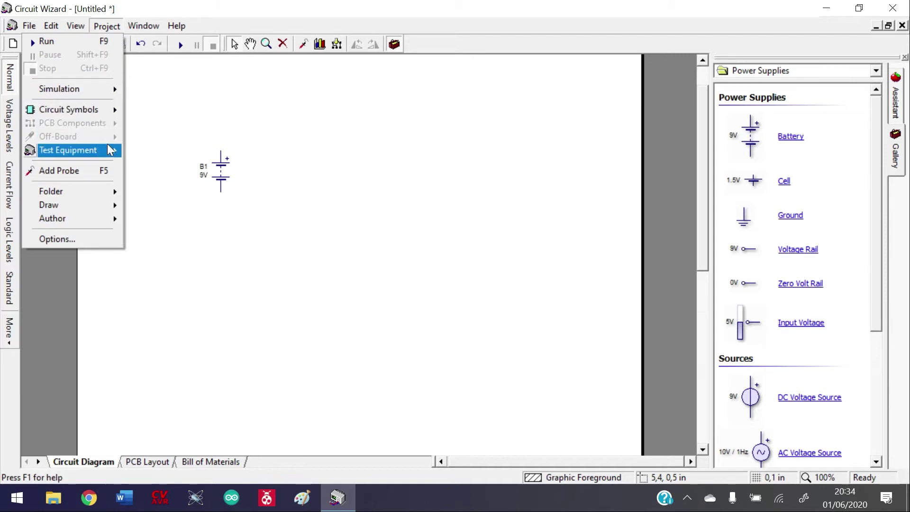
{"action": "left_click", "coordinate": [266, 101]}
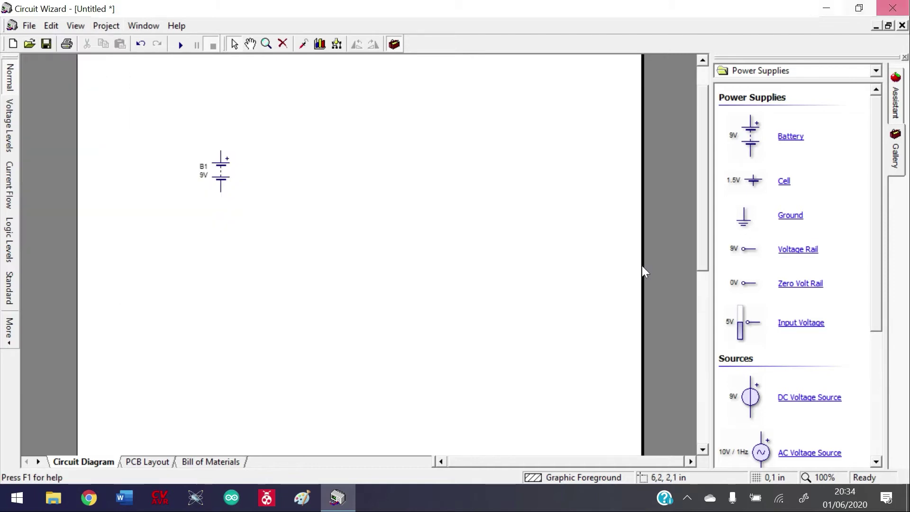
Step: Place two 1K Resistors from the Resistors category, one above the other, to the right of the battery
{"action": "left_click", "coordinate": [875, 71]}
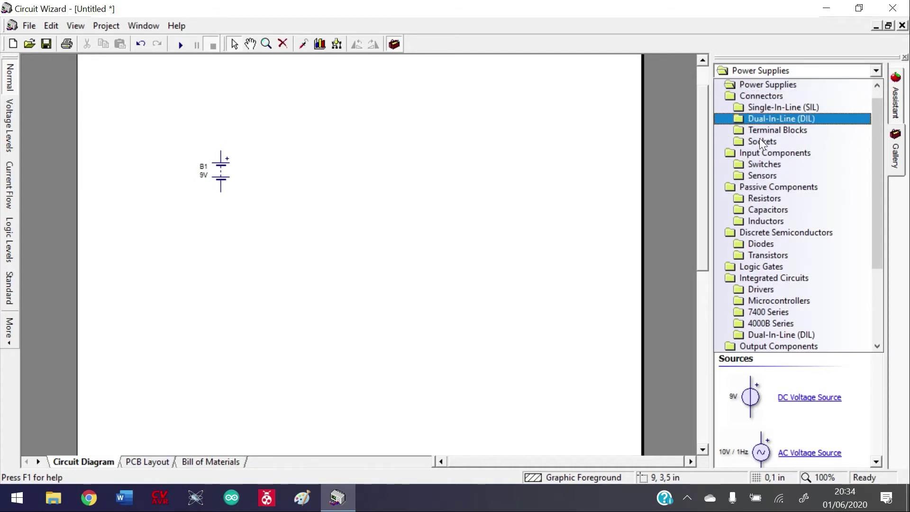
{"action": "left_click", "coordinate": [777, 197]}
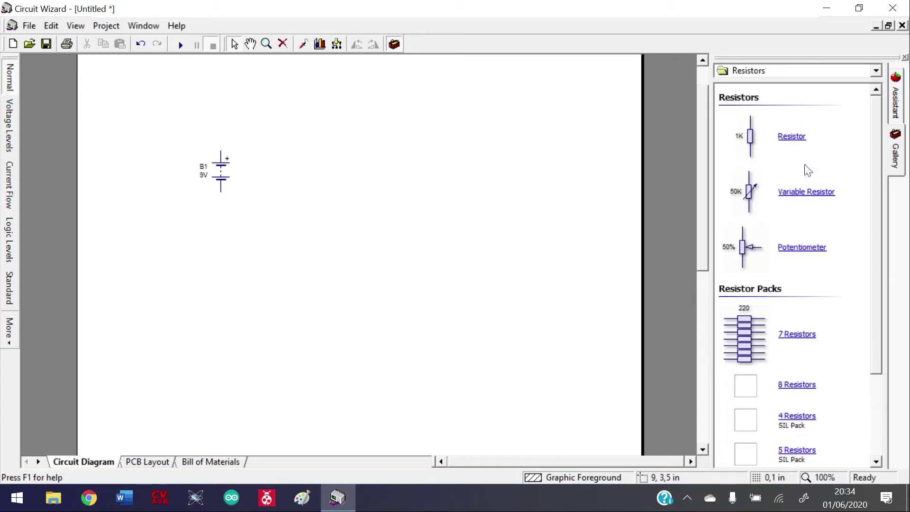
{"action": "left_click_drag", "start_coordinate": [751, 142], "coordinate": [372, 158]}
{"action": "left_click_drag", "start_coordinate": [749, 142], "coordinate": [371, 220]}
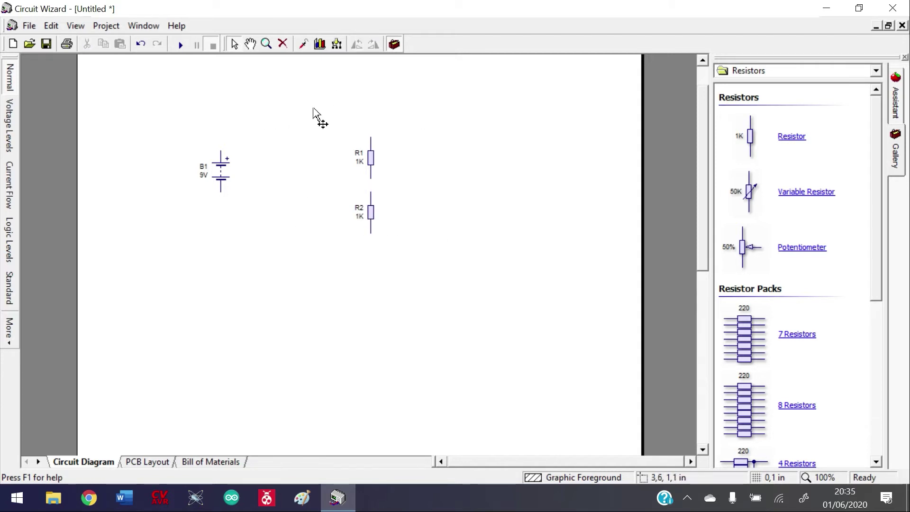
Step: Set the value of the lower resistor R2 to 220 Ω in its properties
{"action": "left_click", "coordinate": [369, 220]}
{"action": "left_click", "coordinate": [368, 218]}
{"action": "left_click", "coordinate": [352, 223]}
{"action": "double_click", "coordinate": [369, 219]}
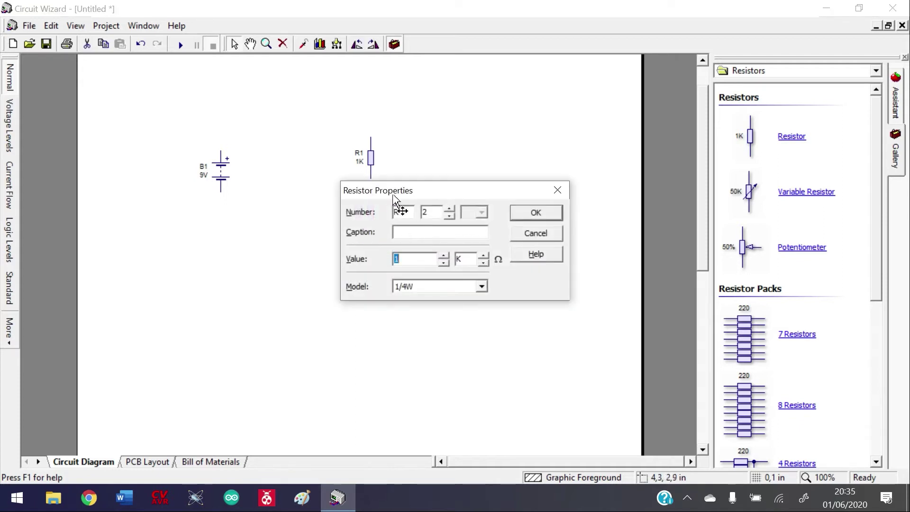
{"action": "left_click_drag", "start_coordinate": [391, 193], "coordinate": [369, 205]}
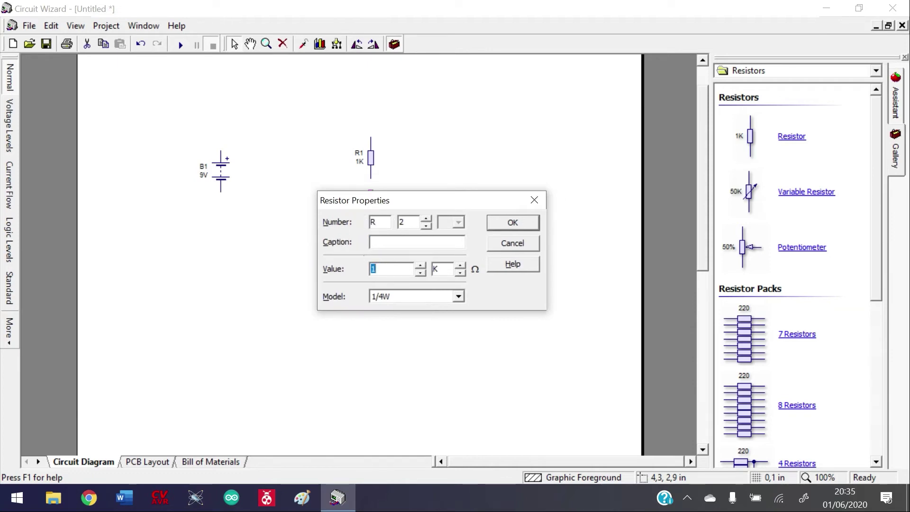
{"action": "type", "text": "220"}
{"action": "left_click", "coordinate": [461, 274]}
{"action": "left_click", "coordinate": [530, 220]}
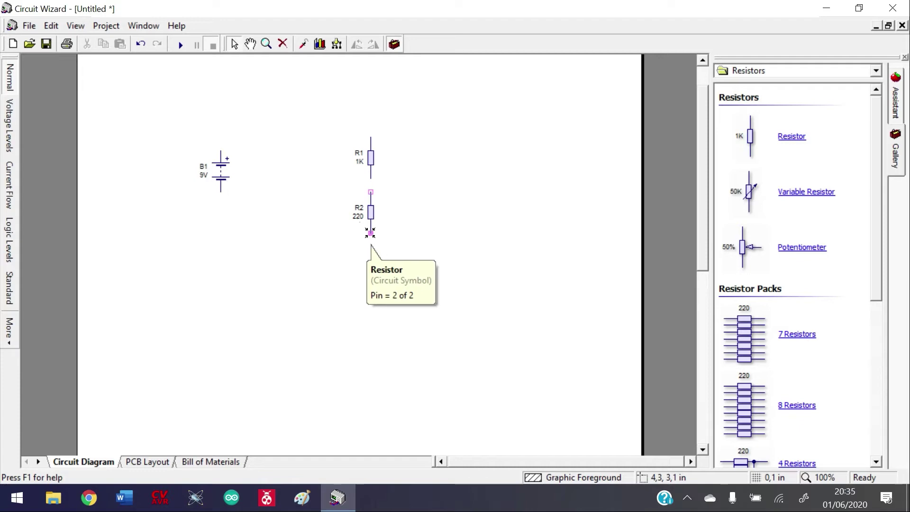
Step: Wire the lower pin of resistor R2 below the components to the negative terminal of battery B1
{"action": "left_click_drag", "start_coordinate": [370, 232], "coordinate": [220, 271]}
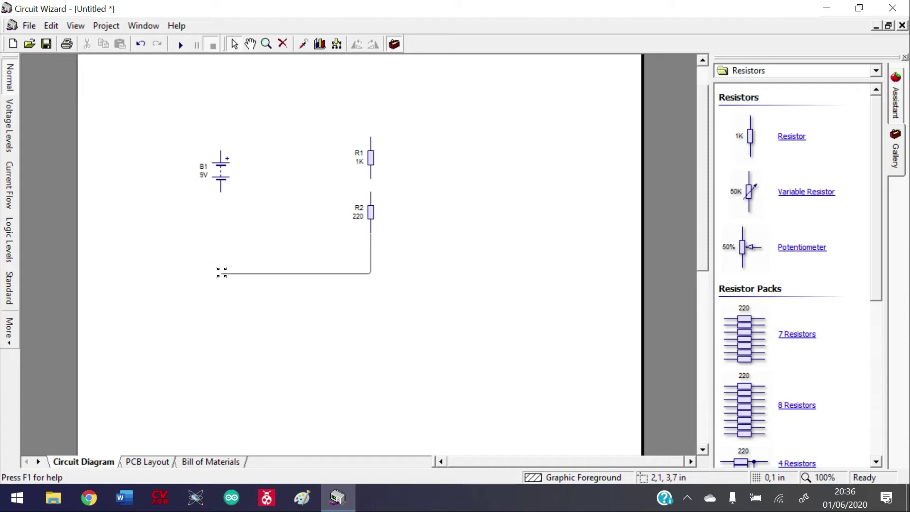
{"action": "mouse_move", "coordinate": [221, 271]}
{"action": "left_mouse_down"}
{"action": "mouse_move", "coordinate": [218, 256]}
{"action": "mouse_move", "coordinate": [192, 290]}
{"action": "mouse_move", "coordinate": [220, 254]}
{"action": "mouse_move", "coordinate": [218, 296]}
{"action": "mouse_move", "coordinate": [219, 244]}
{"action": "mouse_move", "coordinate": [220, 269]}
{"action": "left_mouse_up"}
{"action": "left_click_drag", "start_coordinate": [227, 220], "coordinate": [220, 192]}
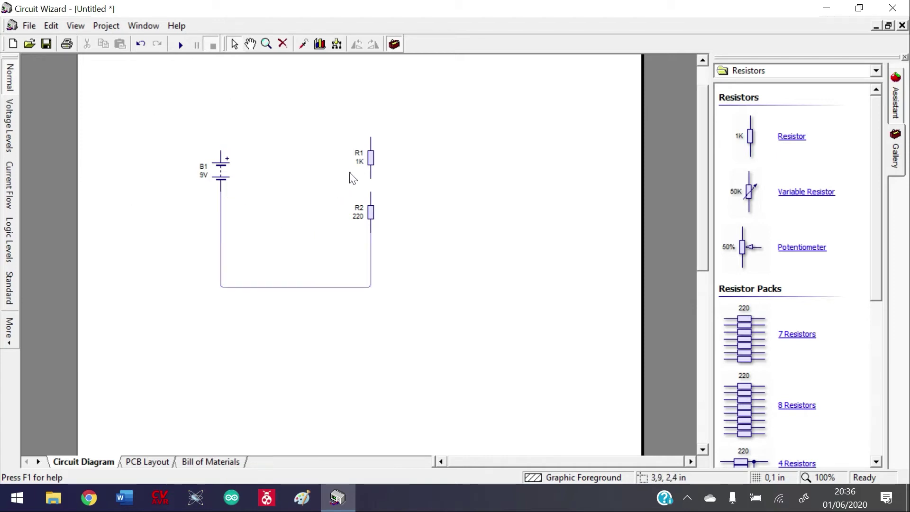
Step: Connect R2's upper pin to R1's lower pin and wire R1's upper pin to the battery's positive terminal
{"action": "left_click_drag", "start_coordinate": [370, 192], "coordinate": [371, 178]}
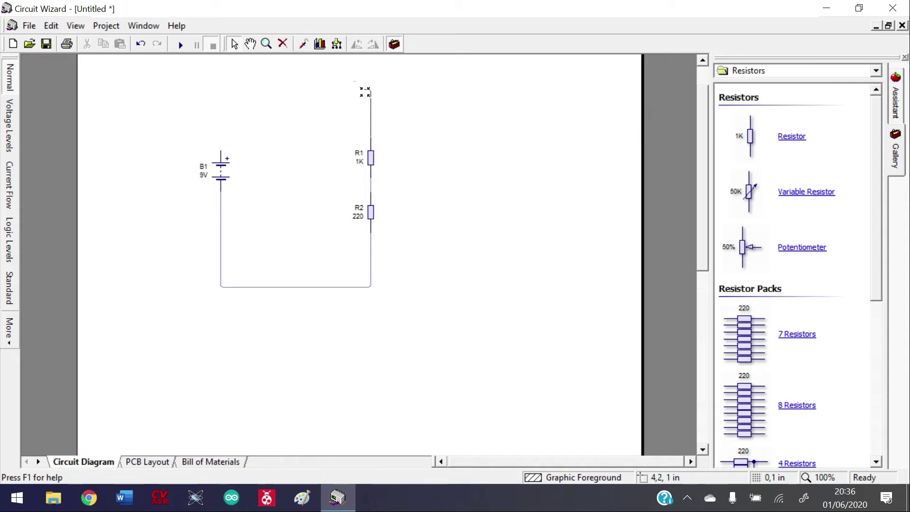
{"action": "mouse_move", "coordinate": [356, 84]}
{"action": "left_mouse_down"}
{"action": "mouse_move", "coordinate": [385, 77]}
{"action": "mouse_move", "coordinate": [272, 77]}
{"action": "mouse_move", "coordinate": [252, 126]}
{"action": "mouse_move", "coordinate": [283, 81]}
{"action": "mouse_move", "coordinate": [216, 98]}
{"action": "left_mouse_up"}
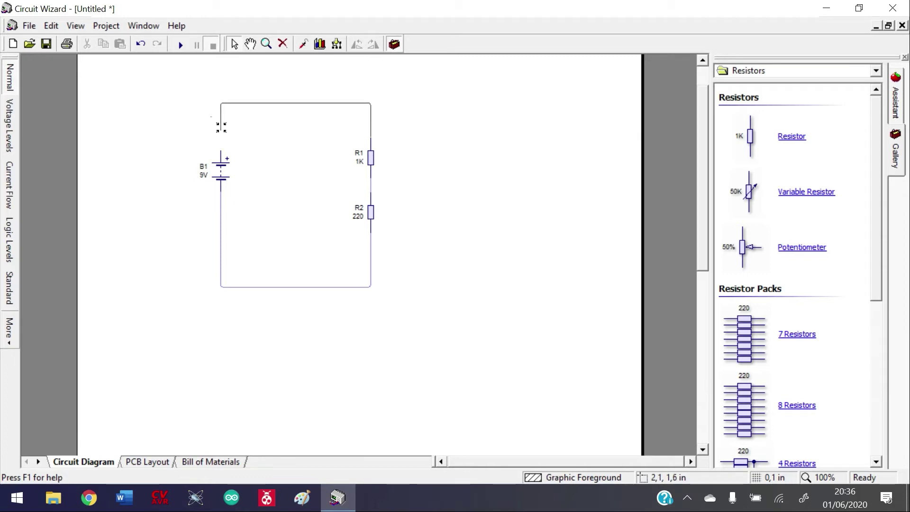
{"action": "left_click_drag", "start_coordinate": [221, 142], "coordinate": [220, 149]}
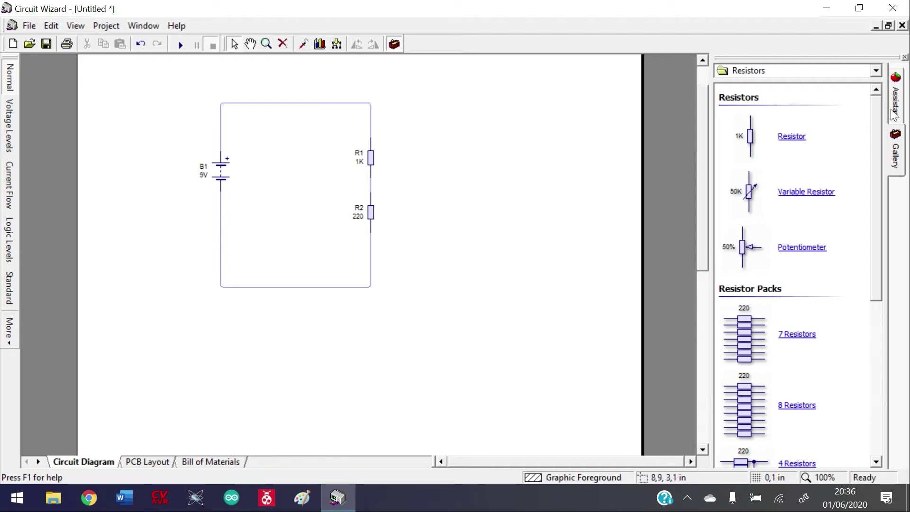
Step: Show the Light Emitting Diodes category in the component gallery
{"action": "left_click", "coordinate": [876, 69]}
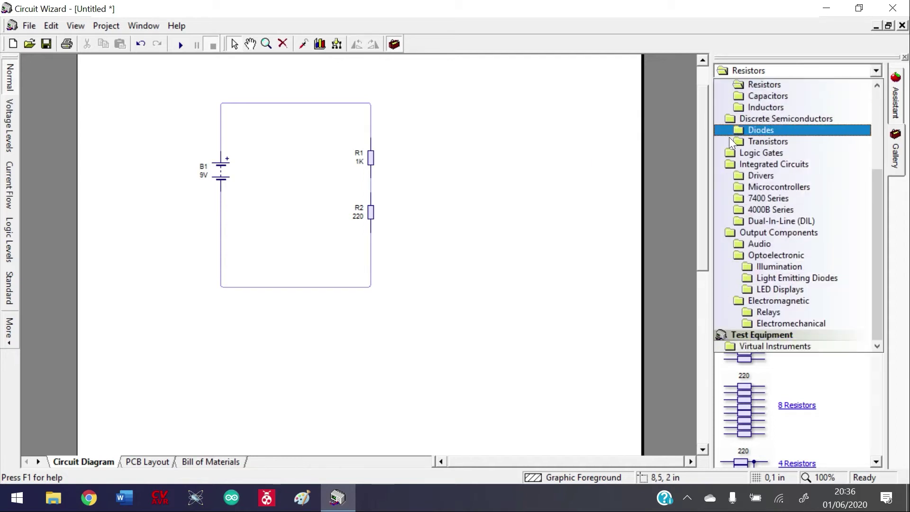
{"action": "left_click", "coordinate": [612, 169]}
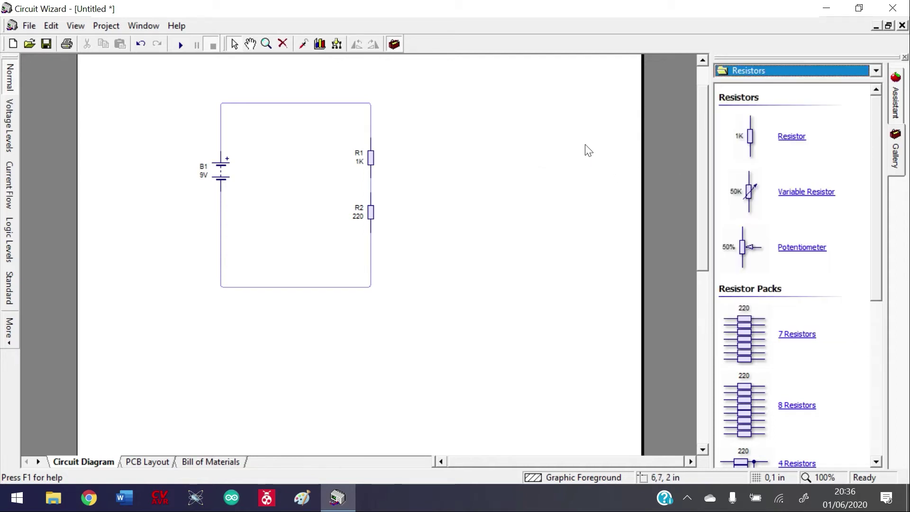
{"action": "left_click", "coordinate": [876, 70]}
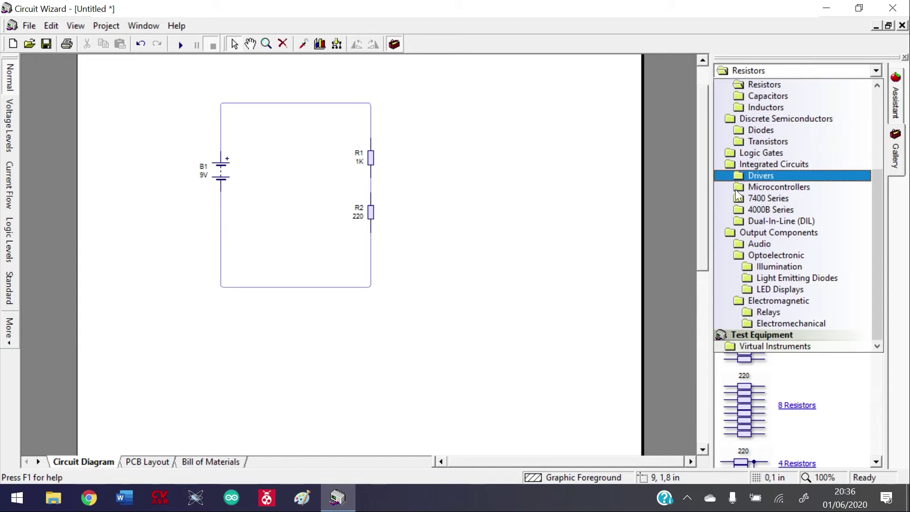
{"action": "left_click", "coordinate": [786, 288]}
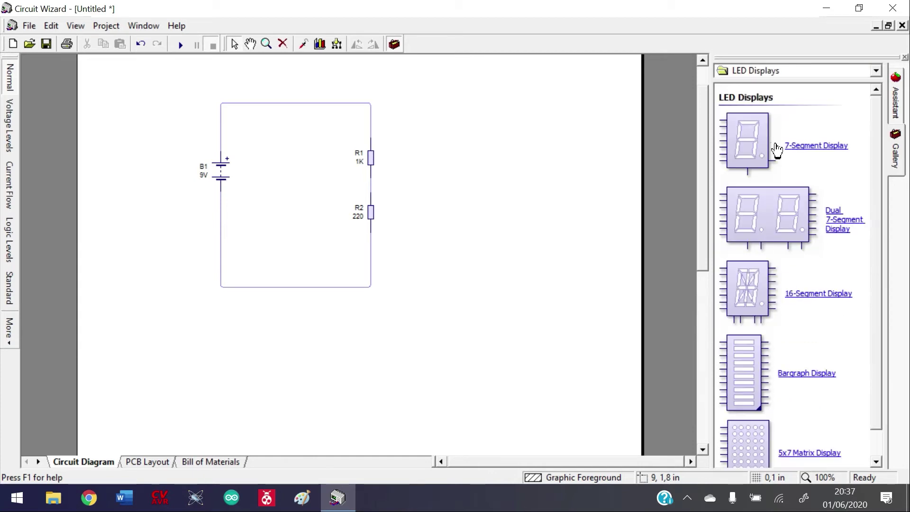
{"action": "left_click", "coordinate": [876, 70]}
{"action": "left_click", "coordinate": [795, 278]}
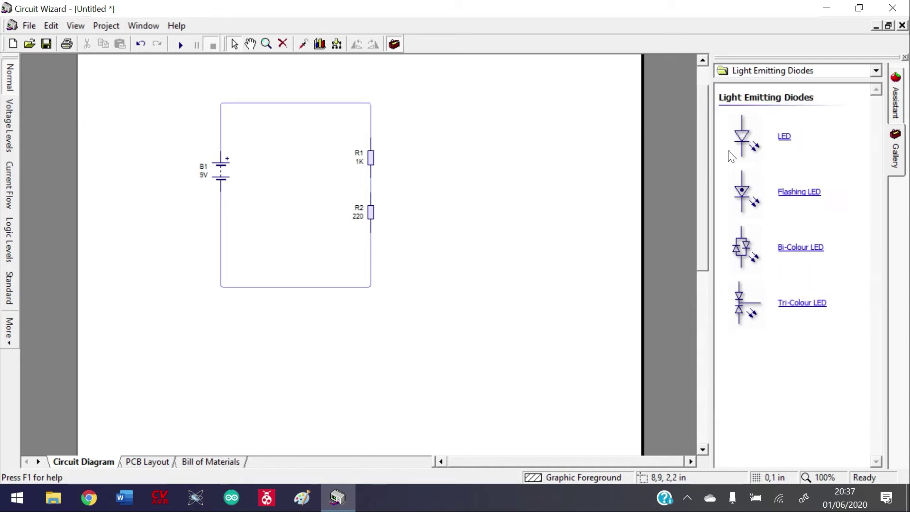
{"action": "left_click_drag", "start_coordinate": [740, 144], "coordinate": [501, 141]}
{"action": "left_click", "coordinate": [504, 143]}
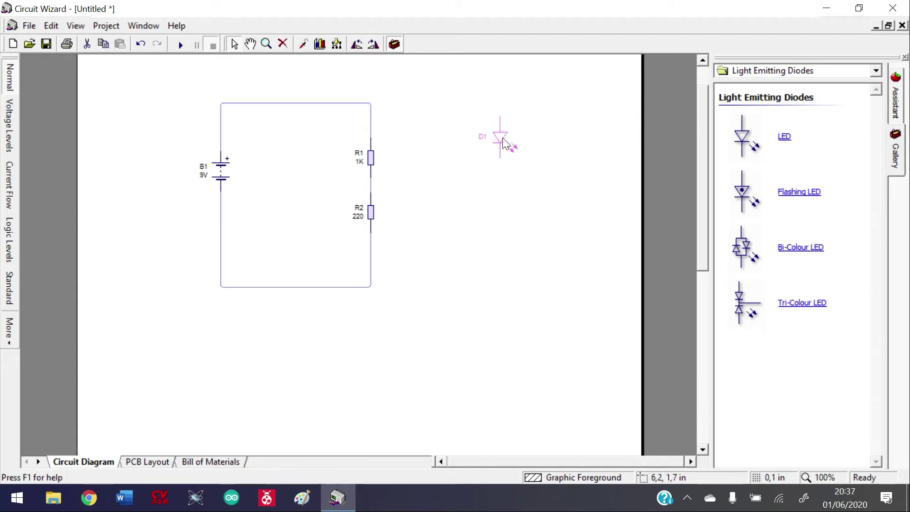
{"action": "key", "text": "Delete"}
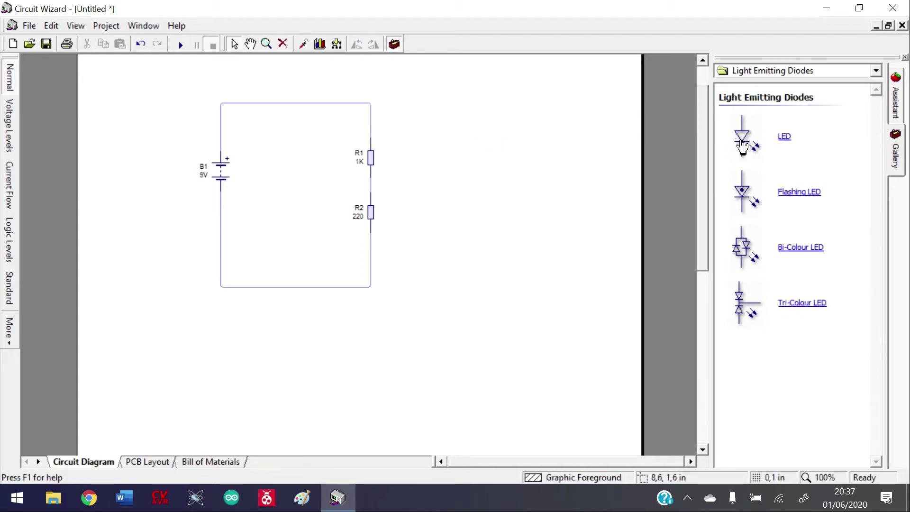
Step: Place an LED to the right of resistor R2 and wire it in parallel with R2
{"action": "left_click_drag", "start_coordinate": [742, 148], "coordinate": [305, 217]}
{"action": "left_click", "coordinate": [345, 194]}
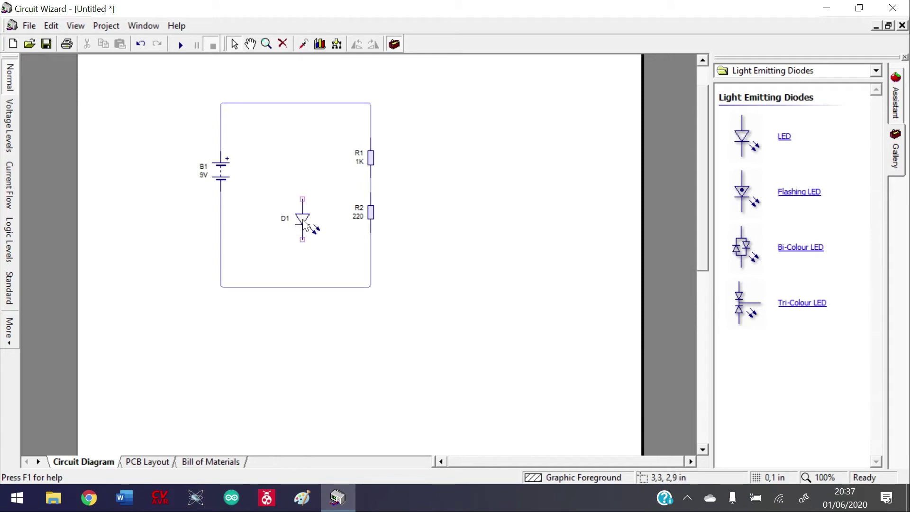
{"action": "mouse_move", "coordinate": [303, 225]}
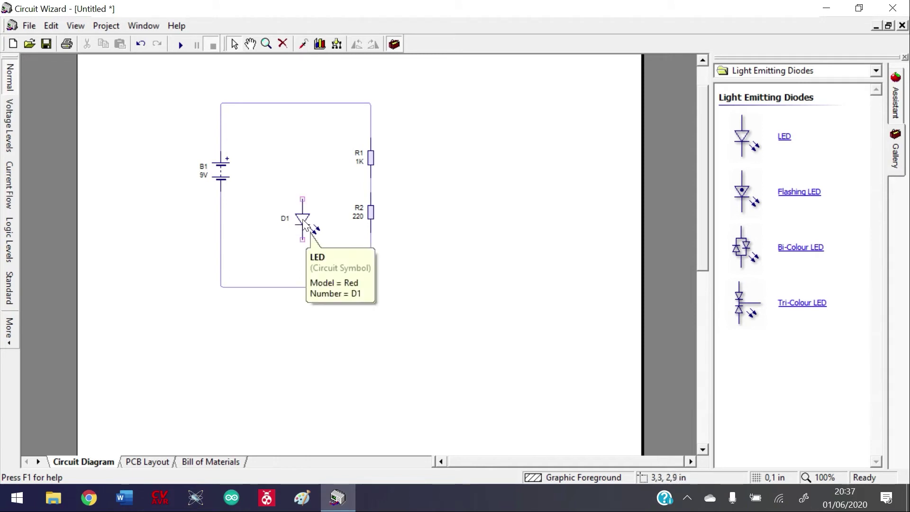
{"action": "mouse_move", "coordinate": [303, 224]}
{"action": "left_mouse_down"}
{"action": "mouse_move", "coordinate": [349, 207]}
{"action": "mouse_move", "coordinate": [444, 237]}
{"action": "mouse_move", "coordinate": [439, 209]}
{"action": "mouse_move", "coordinate": [370, 185]}
{"action": "left_mouse_up"}
{"action": "mouse_move", "coordinate": [439, 258]}
{"action": "left_mouse_down"}
{"action": "mouse_move", "coordinate": [368, 285]}
{"action": "mouse_move", "coordinate": [396, 287]}
{"action": "mouse_move", "coordinate": [371, 287]}
{"action": "left_mouse_up"}
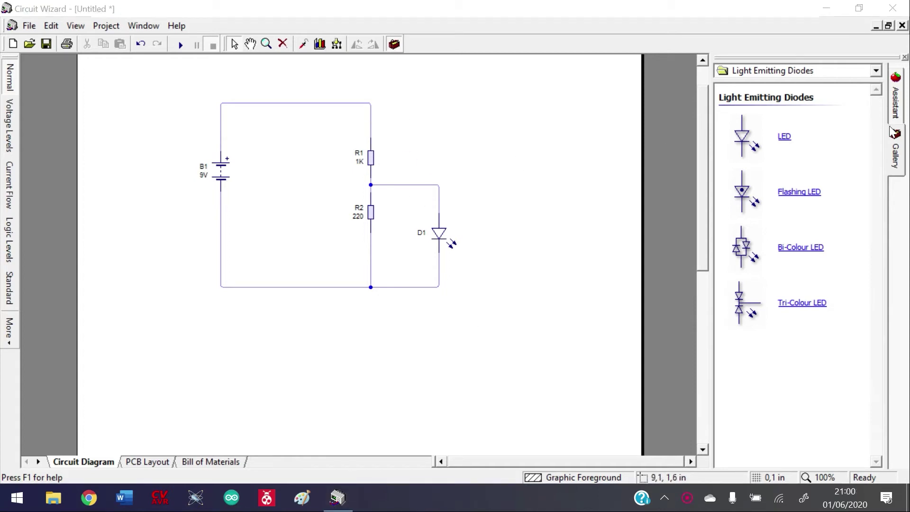
Step: Place two Voltmeters from Virtual Instruments beside R1 and beside LED D1, and an Ammeter between the battery and R1
{"action": "left_click", "coordinate": [875, 71]}
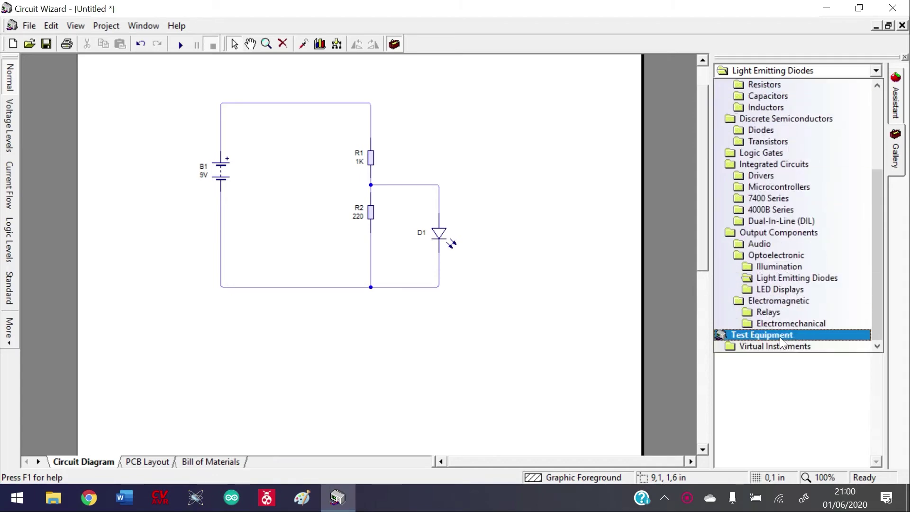
{"action": "left_click", "coordinate": [781, 349]}
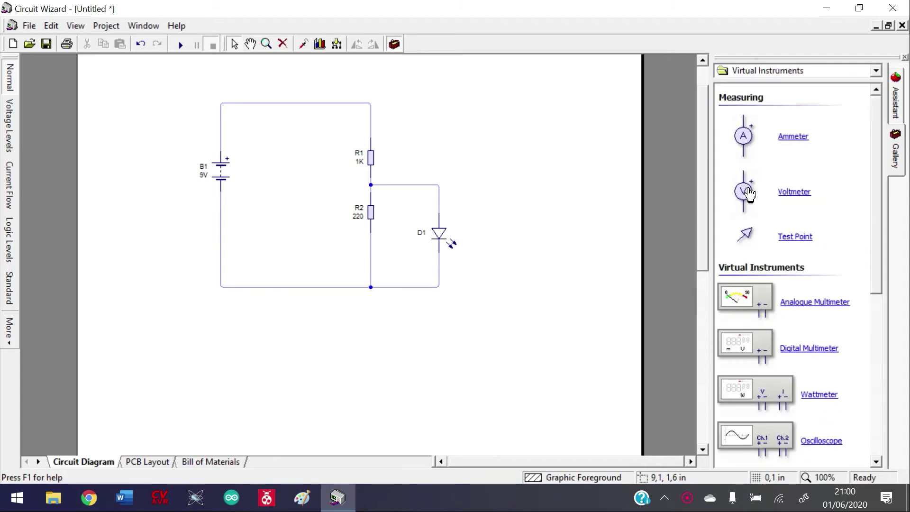
{"action": "left_click_drag", "start_coordinate": [745, 192], "coordinate": [505, 237]}
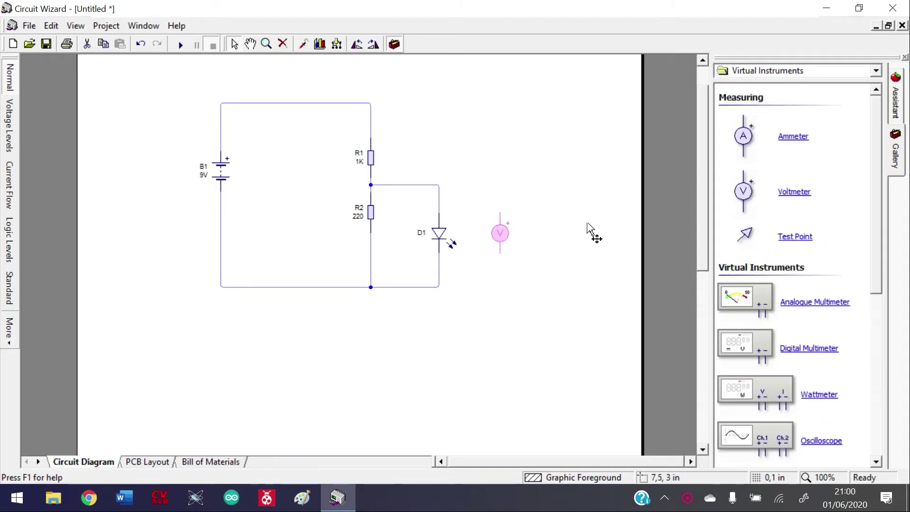
{"action": "left_click_drag", "start_coordinate": [739, 191], "coordinate": [302, 131]}
Step: Delete the upper wire joining the battery's positive terminal to R1's upper pin
{"action": "left_click", "coordinate": [309, 107]}
{"action": "left_click", "coordinate": [309, 104]}
{"action": "key", "text": "Delete"}
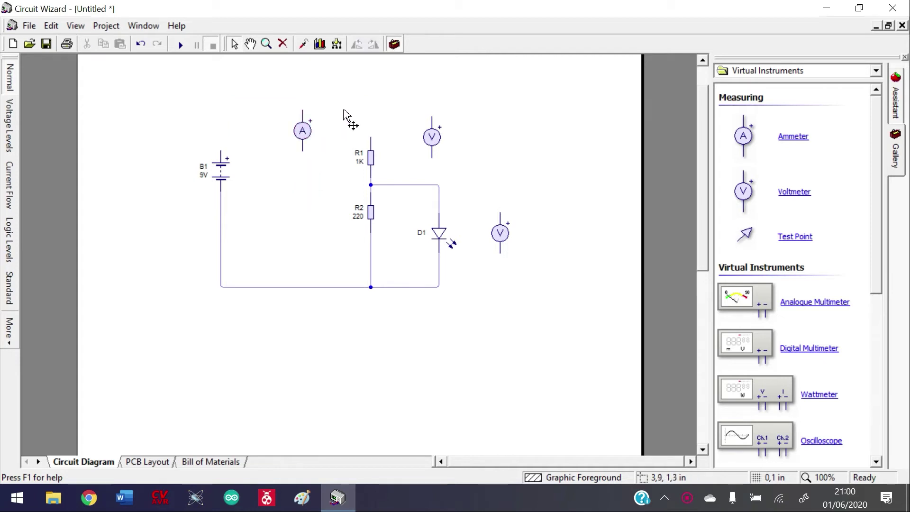
Step: Rotate the ammeter anti-clockwise above the battery and R1, and wire it in series between the battery's positive terminal and R1's upper pin
{"action": "left_click", "coordinate": [305, 136]}
{"action": "left_click", "coordinate": [357, 44]}
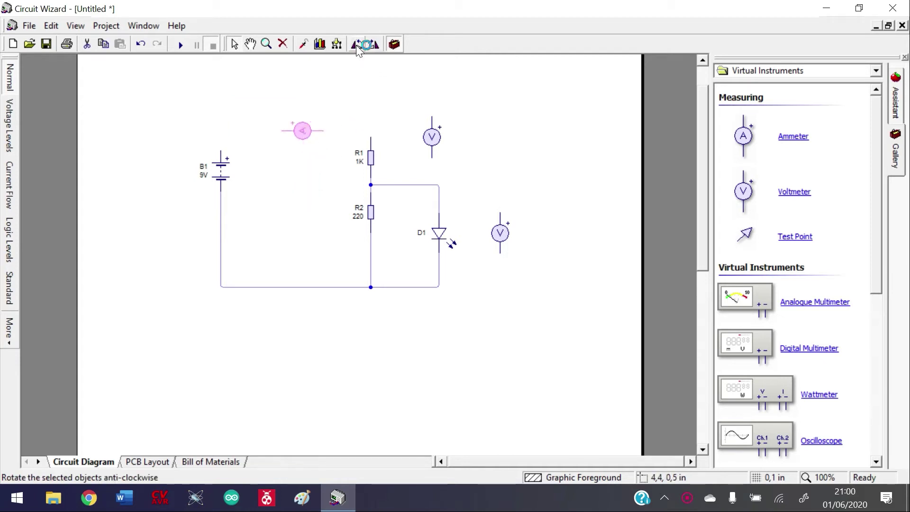
{"action": "left_click_drag", "start_coordinate": [308, 131], "coordinate": [302, 103]}
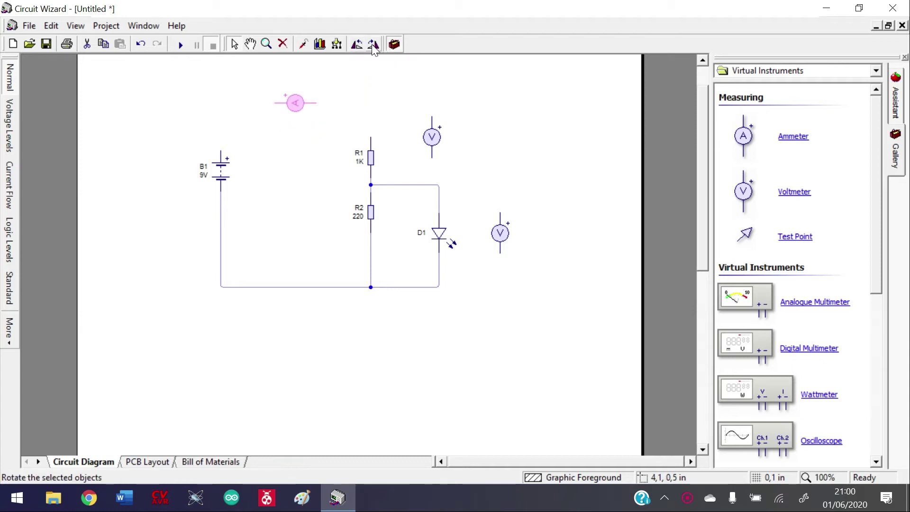
{"action": "left_click_drag", "start_coordinate": [227, 135], "coordinate": [228, 151]}
{"action": "left_click_drag", "start_coordinate": [317, 103], "coordinate": [370, 138]}
Step: Wire the upper voltmeter across R1, joining its positive pin to the ammeter side and its lower pin to the R1–R2 junction wire
{"action": "mouse_move", "coordinate": [431, 116]}
{"action": "left_mouse_down"}
{"action": "mouse_move", "coordinate": [394, 95]}
{"action": "mouse_move", "coordinate": [433, 99]}
{"action": "left_mouse_up"}
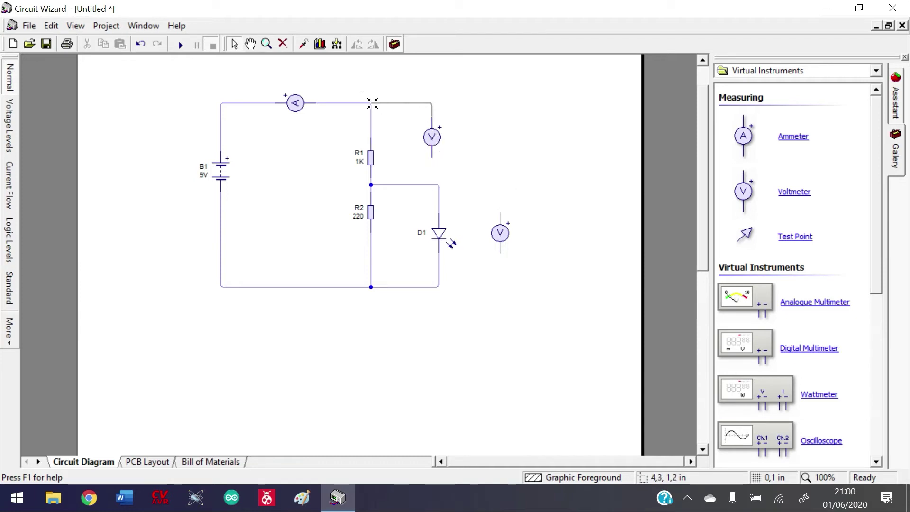
{"action": "left_click_drag", "start_coordinate": [369, 103], "coordinate": [370, 103]}
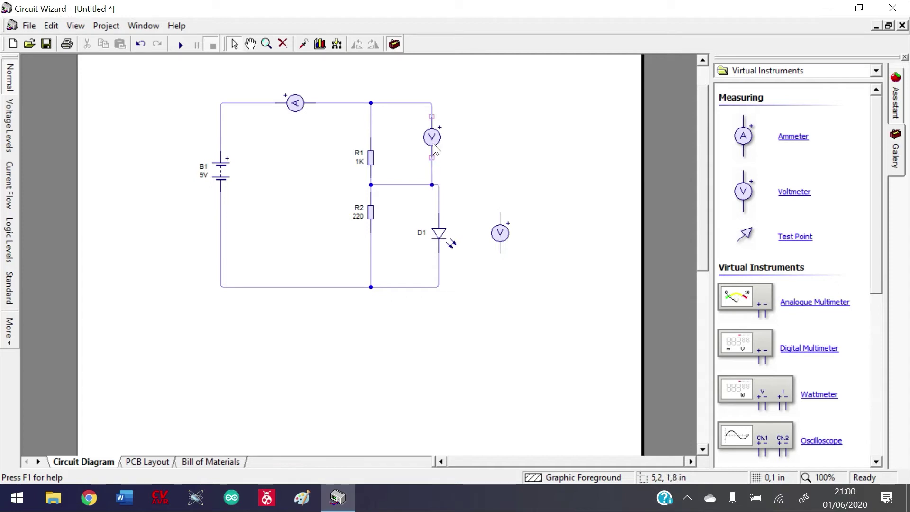
{"action": "left_click_drag", "start_coordinate": [434, 149], "coordinate": [441, 150]}
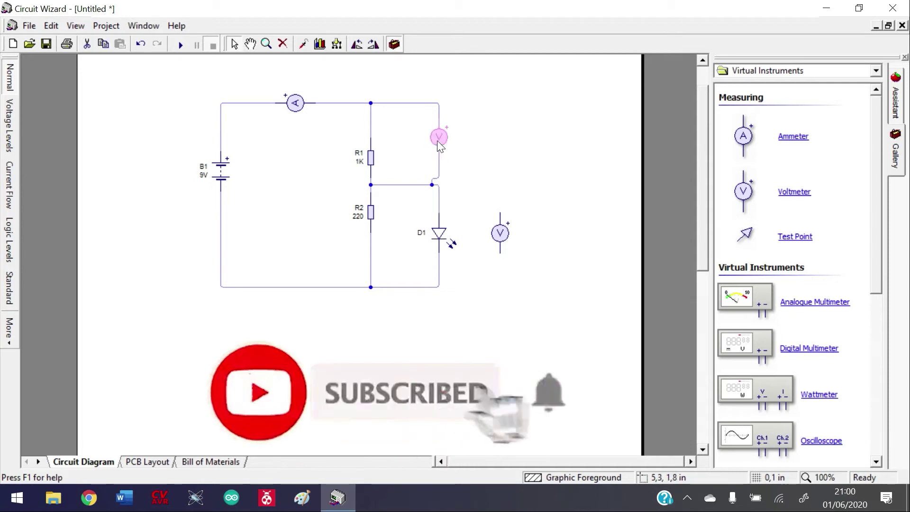
{"action": "left_click_drag", "start_coordinate": [439, 146], "coordinate": [432, 146]}
Step: Wire the lower voltmeter in parallel with LED D1, its positive pin to the wire above D1 and its other pin to the bottom wire
{"action": "left_click", "coordinate": [483, 223]}
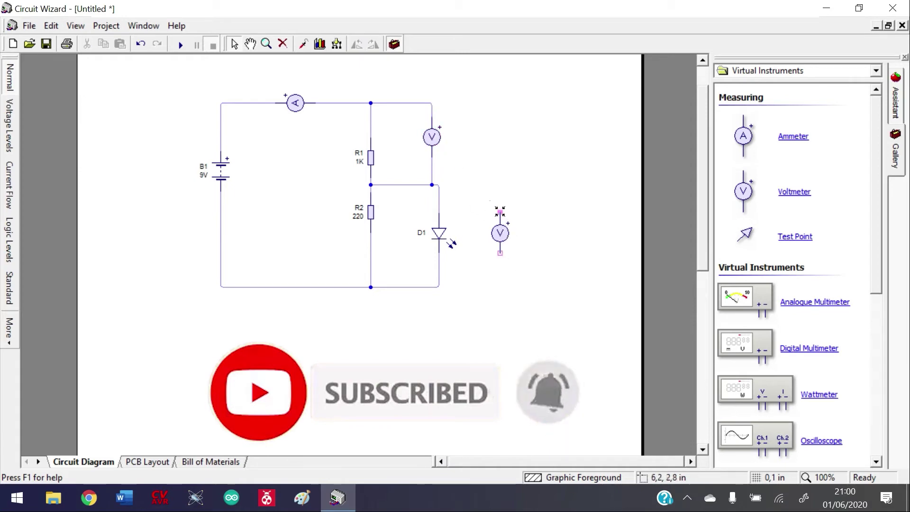
{"action": "left_click_drag", "start_coordinate": [500, 210], "coordinate": [439, 191]}
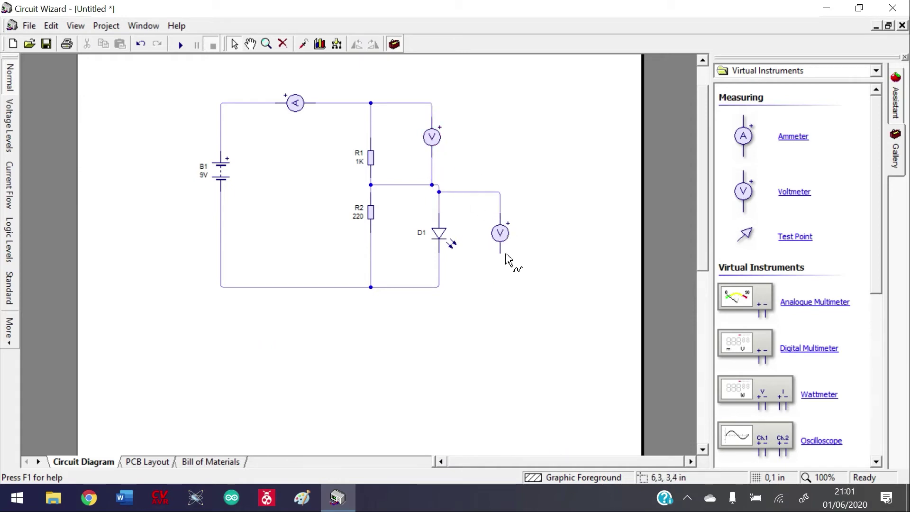
{"action": "left_click_drag", "start_coordinate": [457, 283], "coordinate": [438, 287]}
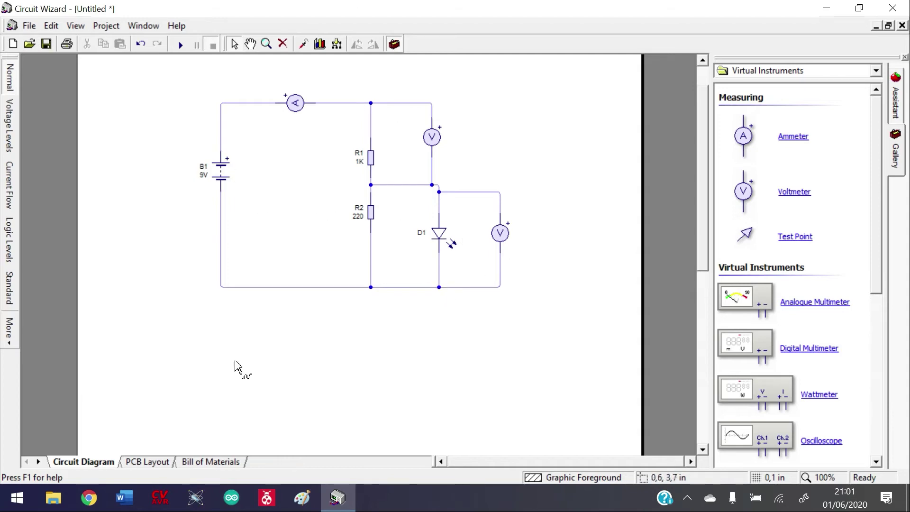
Step: Run the simulation to read the ammeter and both voltmeters, and stop it
{"action": "left_click", "coordinate": [181, 47]}
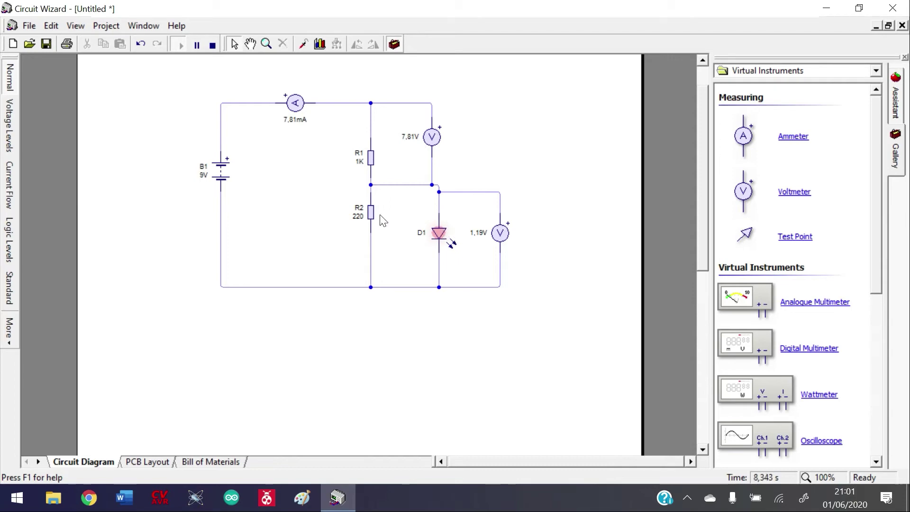
{"action": "left_click", "coordinate": [212, 45]}
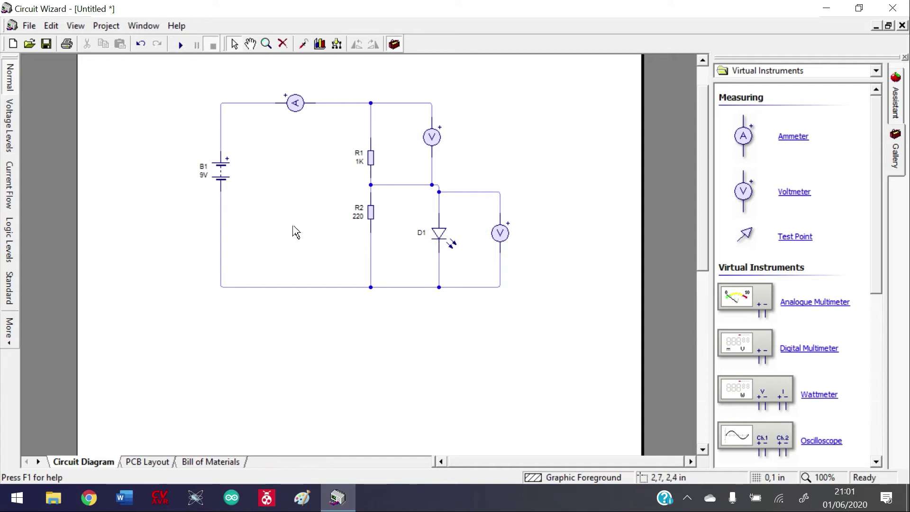
Step: Set the model of LED D1 to Green in its properties
{"action": "double_click", "coordinate": [442, 233]}
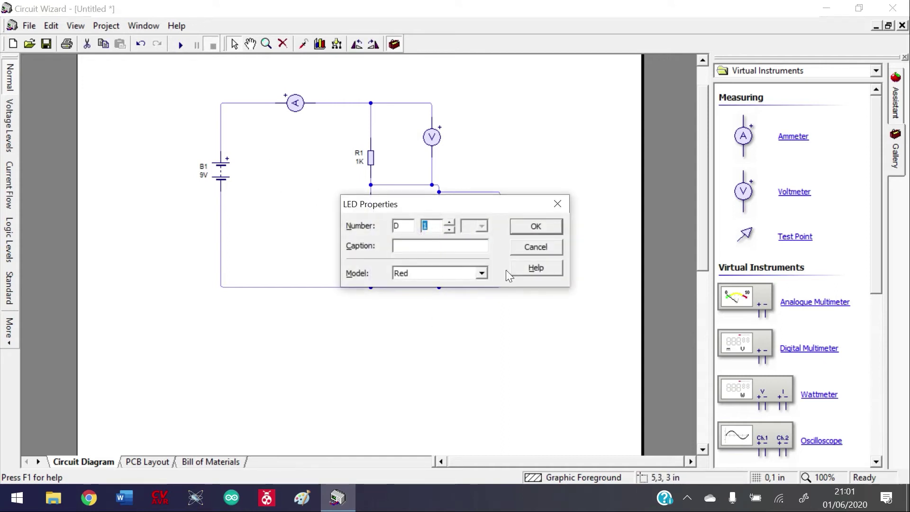
{"action": "left_click", "coordinate": [482, 274]}
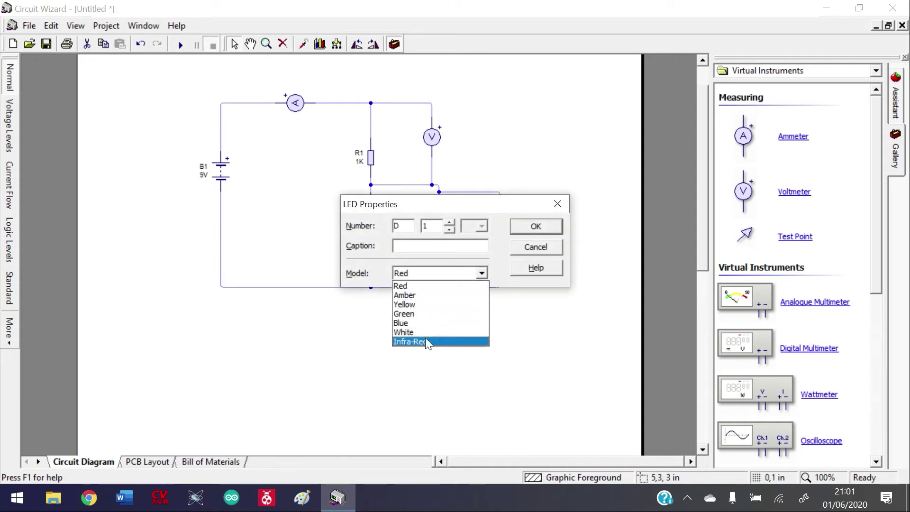
{"action": "left_click", "coordinate": [424, 311]}
{"action": "left_click", "coordinate": [532, 228]}
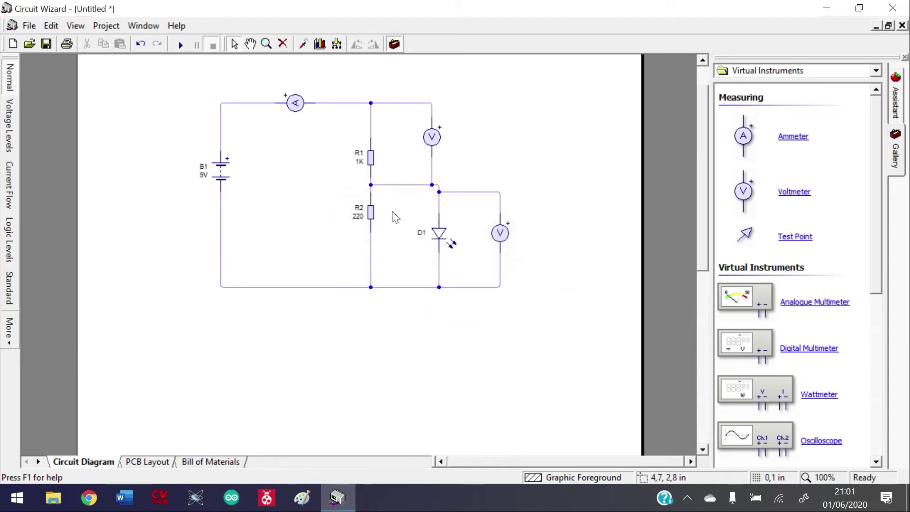
Step: Set the model of resistor R2 to 1/2W in its properties
{"action": "double_click", "coordinate": [370, 218]}
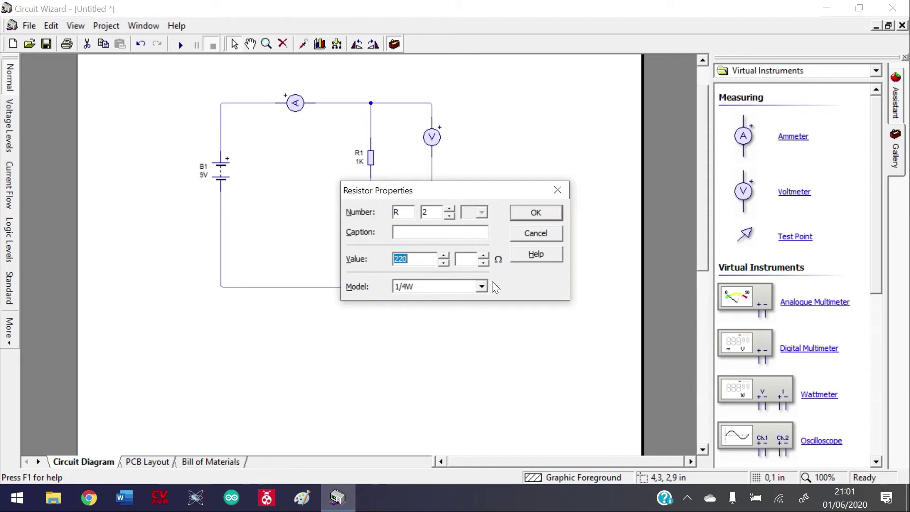
{"action": "left_click", "coordinate": [480, 286]}
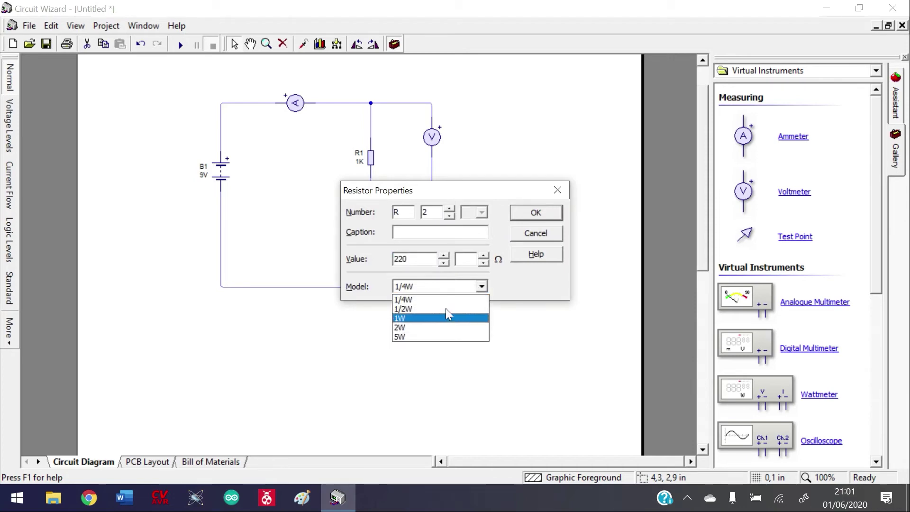
{"action": "left_click", "coordinate": [448, 309]}
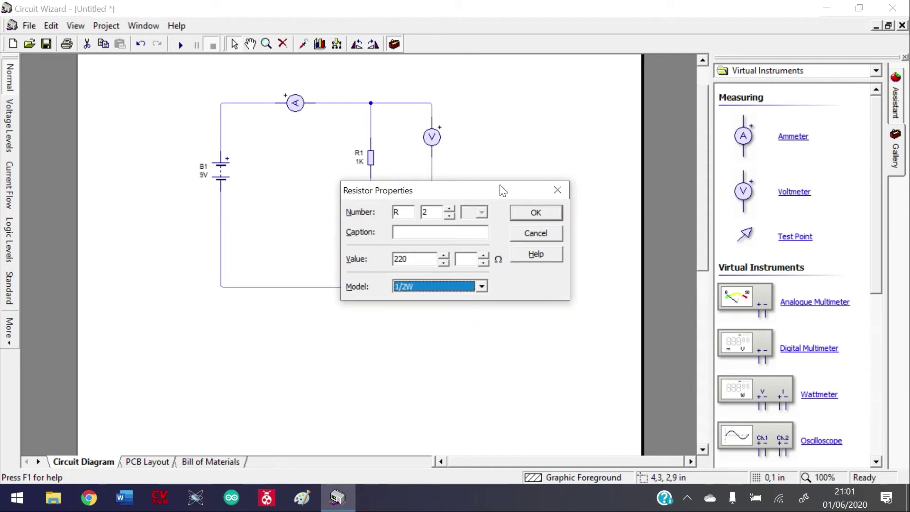
{"action": "left_click", "coordinate": [534, 213]}
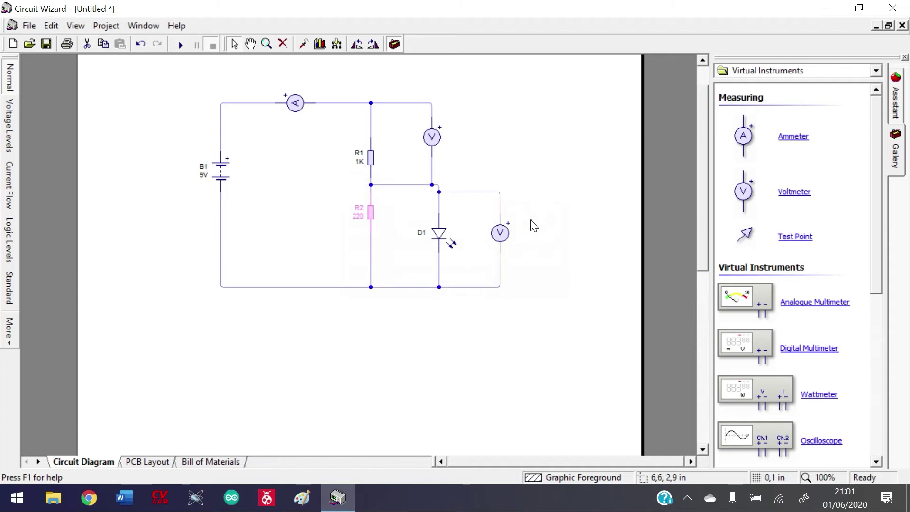
Step: Set the value of battery B1 to 5 V in its properties
{"action": "double_click", "coordinate": [221, 176]}
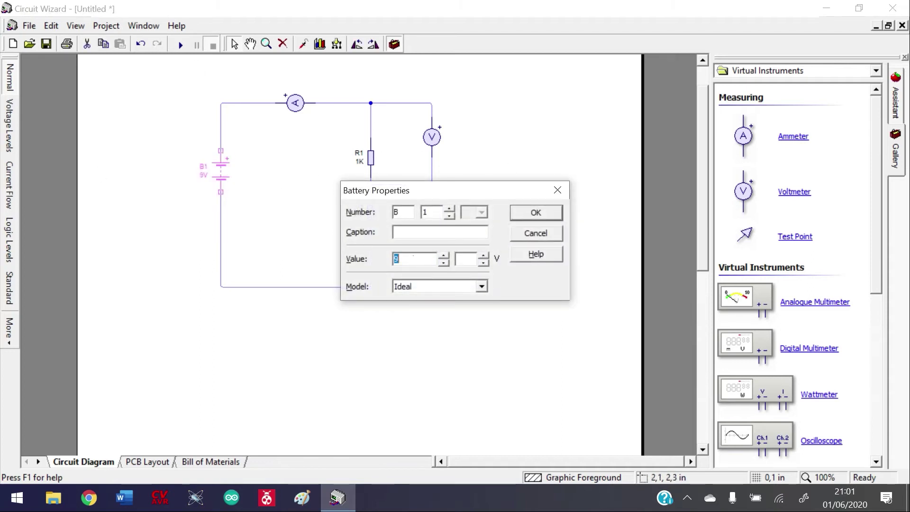
{"action": "left_click", "coordinate": [534, 214]}
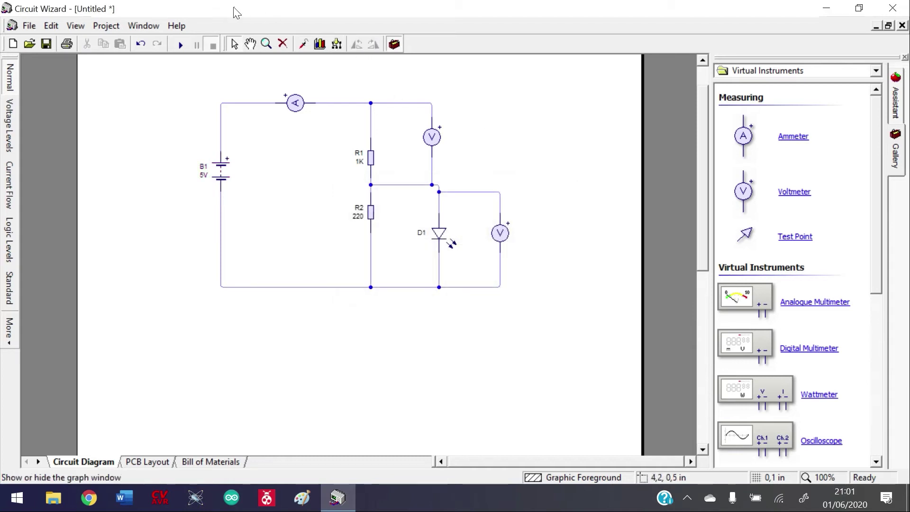
Step: Run the simulation, check the properties of LED D1 while it runs, and stop the simulation
{"action": "left_click", "coordinate": [184, 43]}
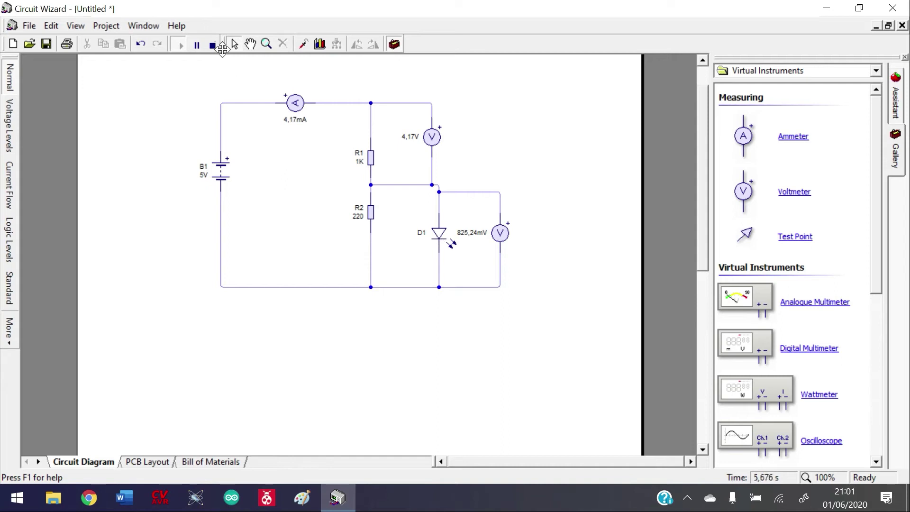
{"action": "double_click", "coordinate": [440, 237]}
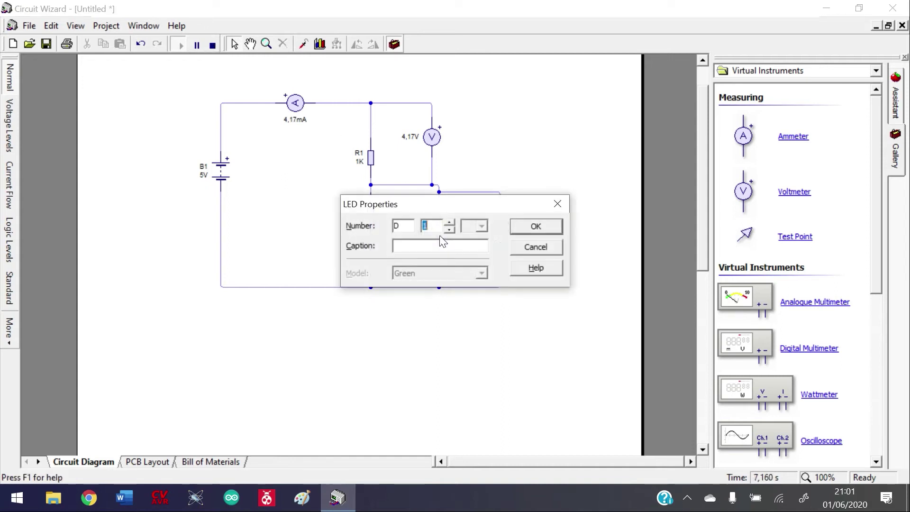
{"action": "left_click", "coordinate": [526, 225]}
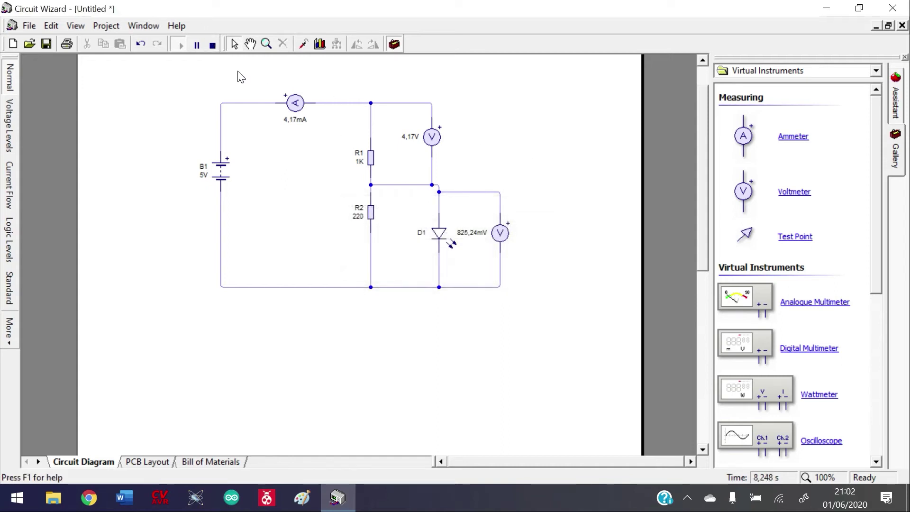
{"action": "left_click", "coordinate": [212, 45]}
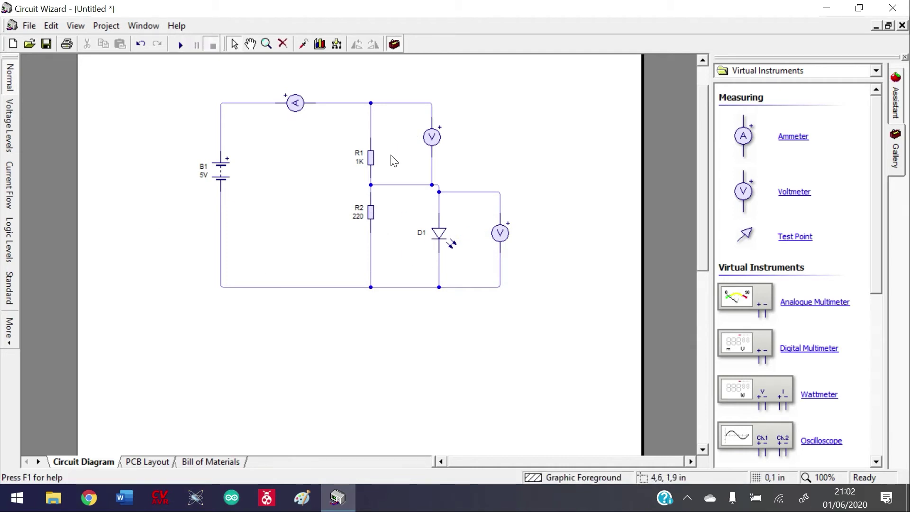
Step: Remove the K multiplier from resistor R1 so its value is 1 ohm, and run and stop the simulation
{"action": "double_click", "coordinate": [372, 163]}
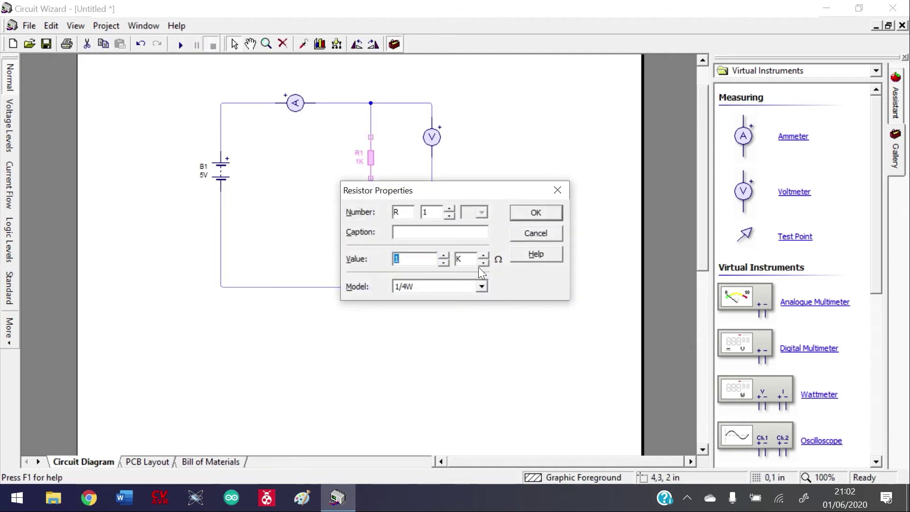
{"action": "left_click", "coordinate": [521, 210]}
{"action": "left_click", "coordinate": [182, 45]}
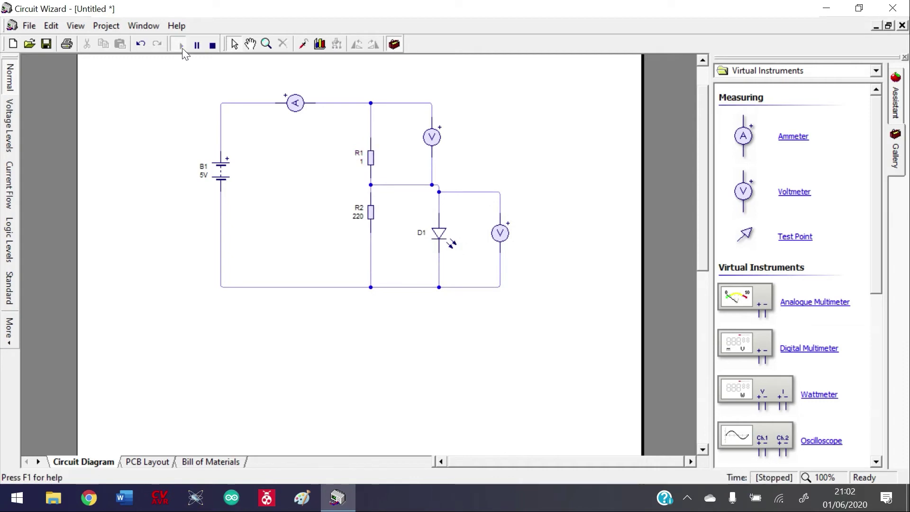
{"action": "left_click", "coordinate": [213, 45]}
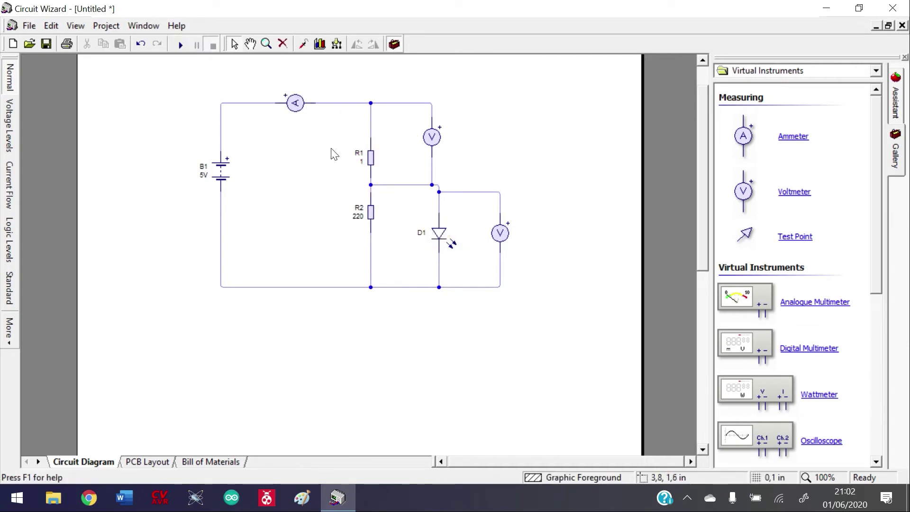
Step: Set the value of resistor R1 to 560 ohms and run the simulation
{"action": "double_click", "coordinate": [372, 153]}
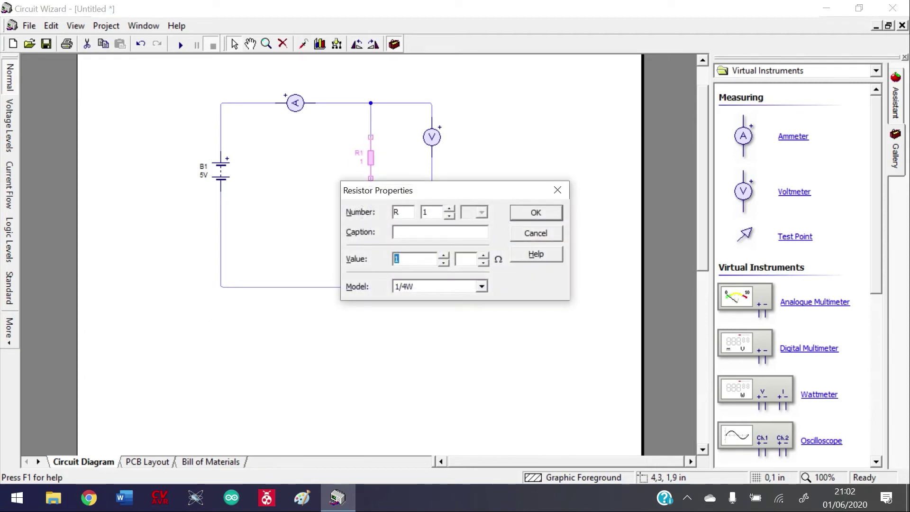
{"action": "type", "text": "560"}
{"action": "key", "text": "Return"}
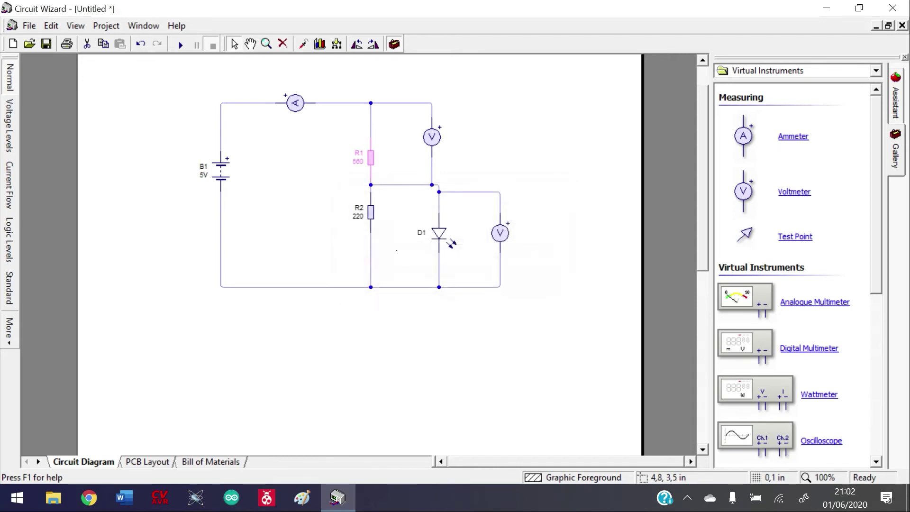
{"action": "left_click", "coordinate": [182, 44]}
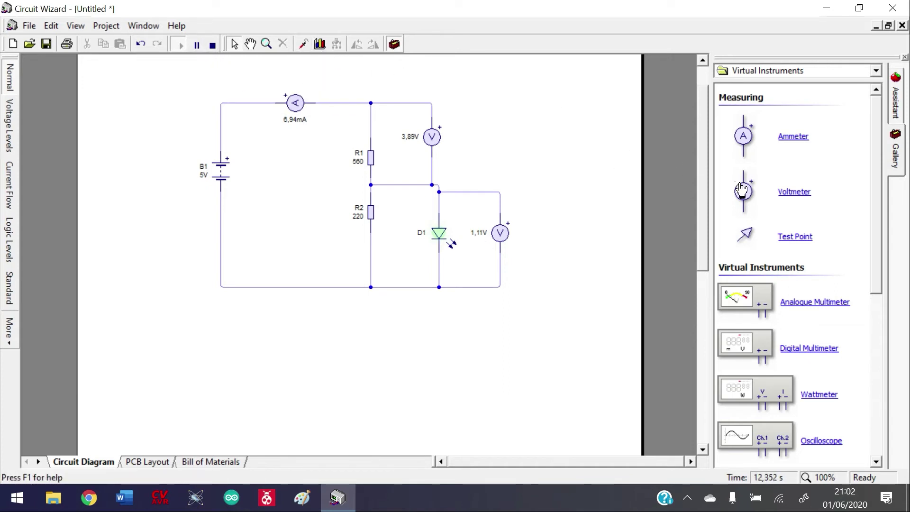
Step: Add a voltmeter wired in parallel with battery B1, and run and stop the simulation to read it
{"action": "mouse_move", "coordinate": [743, 189]}
{"action": "left_mouse_down"}
{"action": "mouse_move", "coordinate": [219, 180]}
{"action": "mouse_move", "coordinate": [138, 158]}
{"action": "mouse_move", "coordinate": [138, 105]}
{"action": "mouse_move", "coordinate": [223, 96]}
{"action": "mouse_move", "coordinate": [222, 104]}
{"action": "left_mouse_up"}
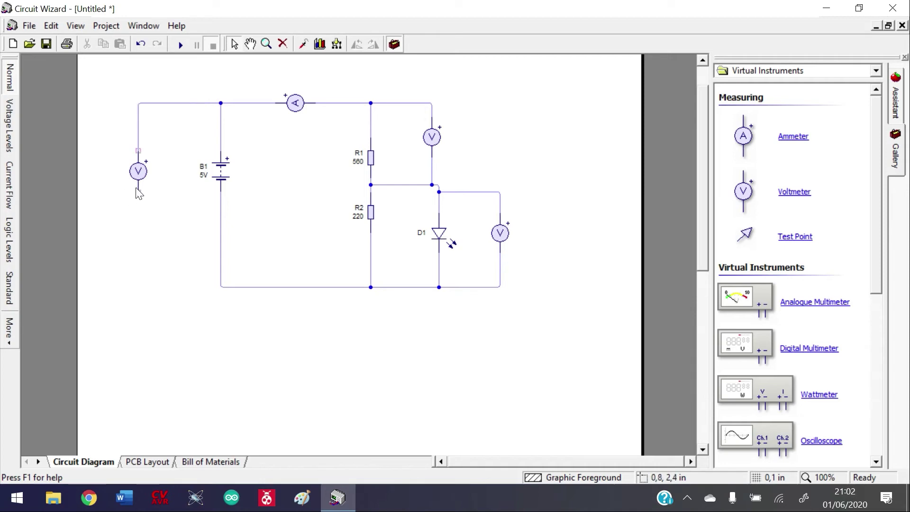
{"action": "left_click_drag", "start_coordinate": [137, 206], "coordinate": [222, 286]}
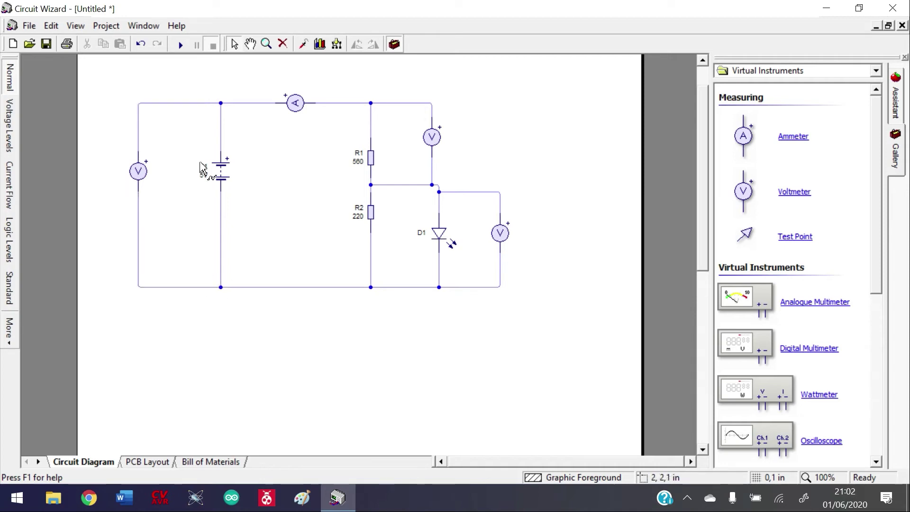
{"action": "left_click", "coordinate": [180, 45]}
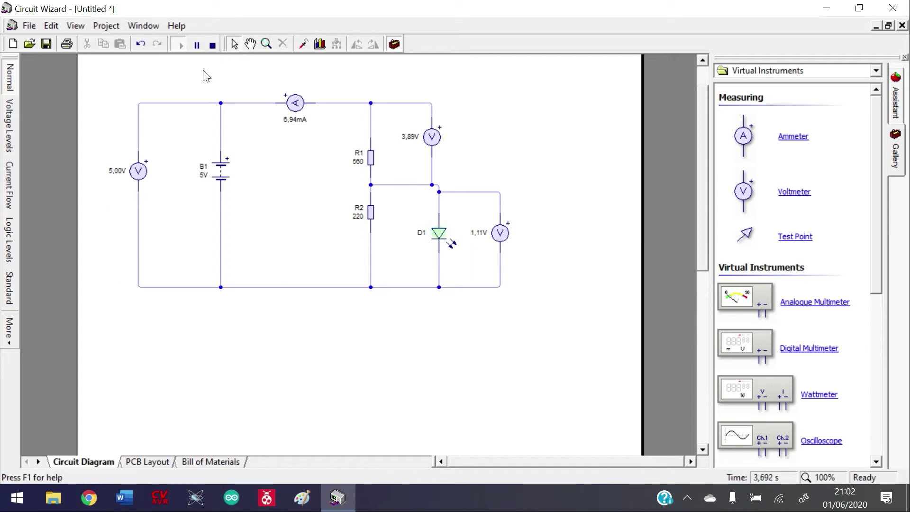
{"action": "left_click", "coordinate": [212, 46]}
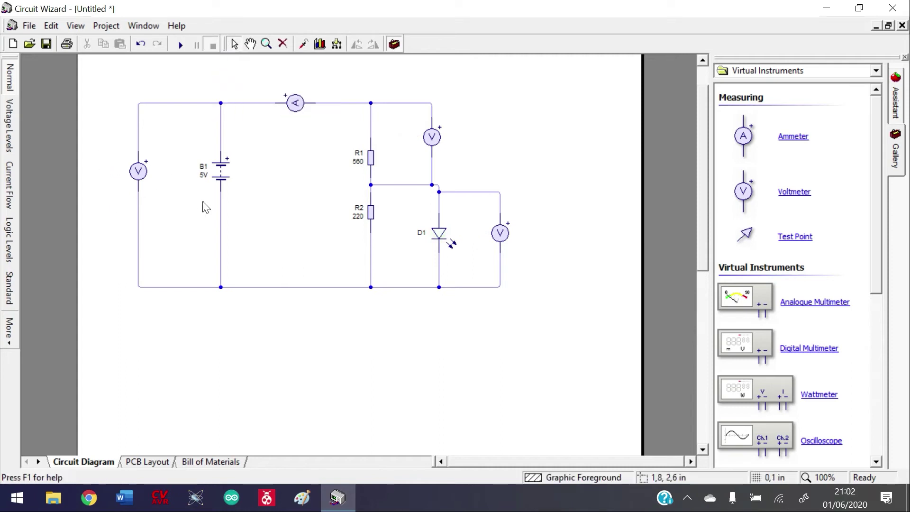
Step: Review the value multiplier in the properties of battery B1
{"action": "double_click", "coordinate": [221, 169]}
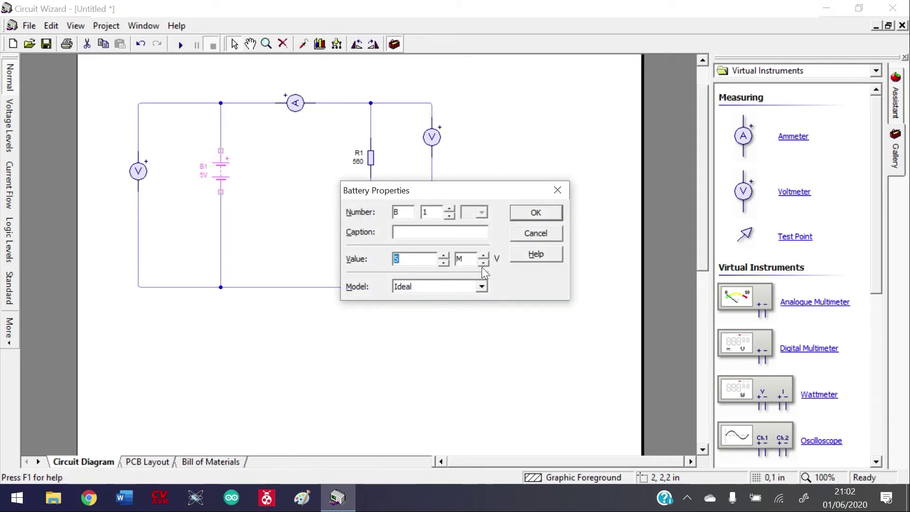
{"action": "left_click", "coordinate": [533, 212]}
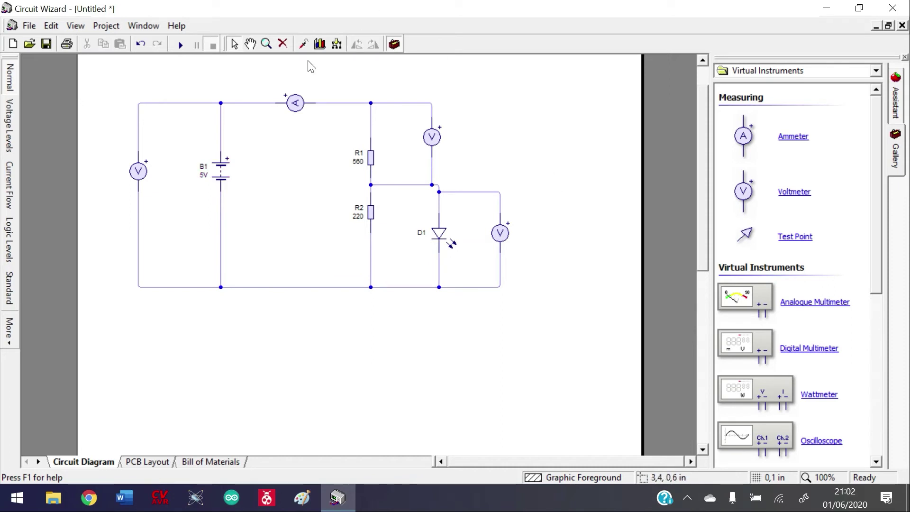
Step: Delete the ammeter from the circuit and undo the deletion
{"action": "left_click", "coordinate": [283, 44]}
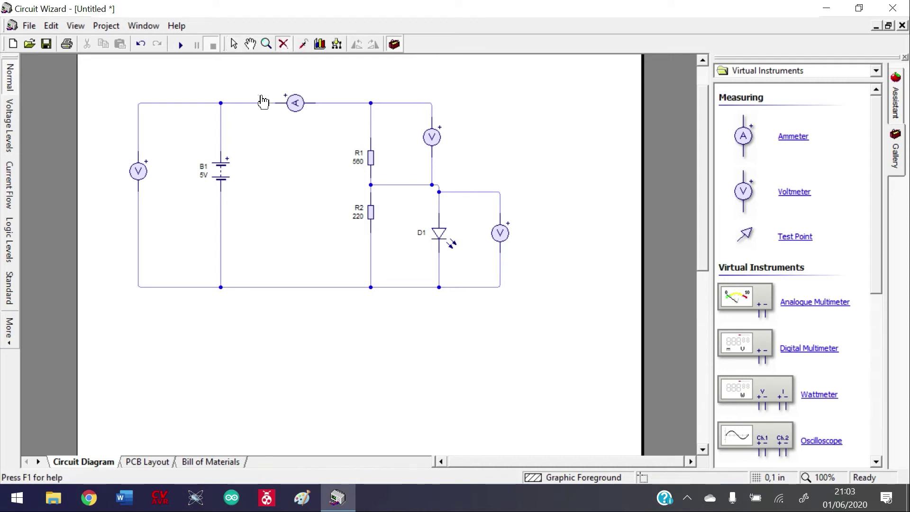
{"action": "left_click", "coordinate": [288, 91]}
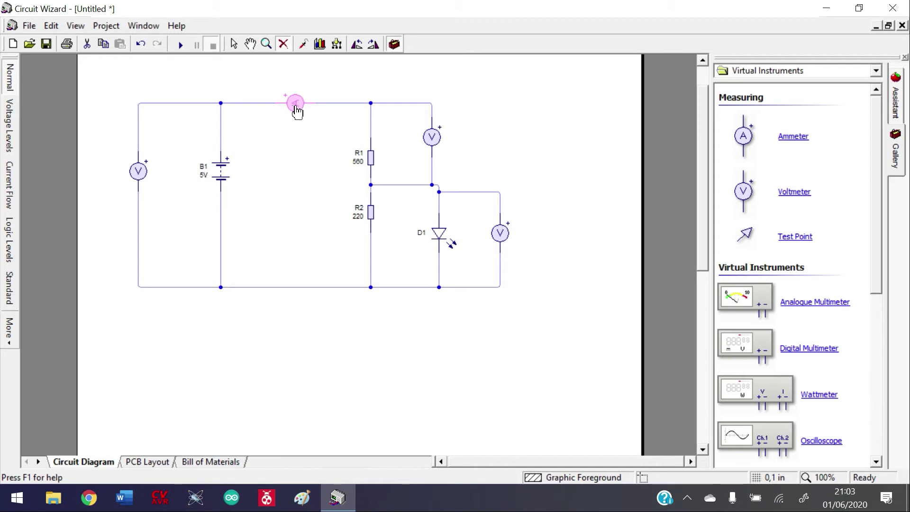
{"action": "key", "text": "Delete"}
{"action": "key", "text": "ctrl+z"}
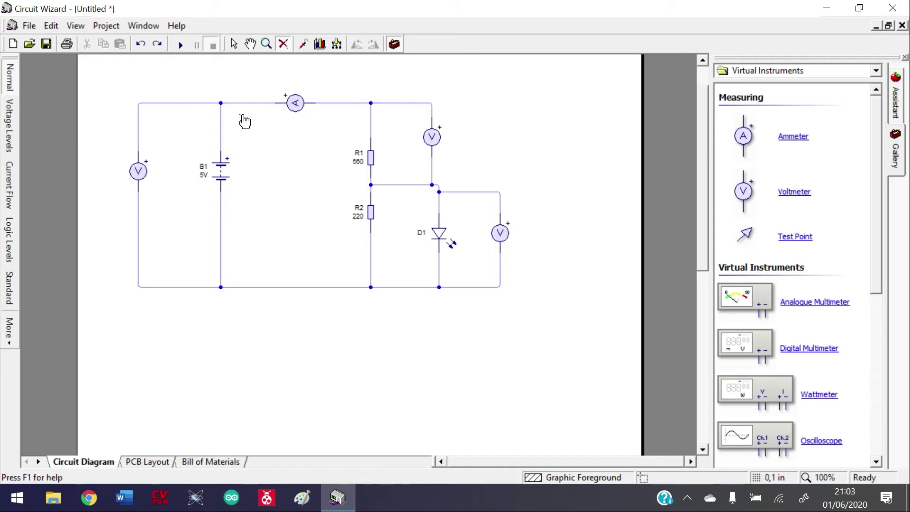
{"action": "left_click", "coordinate": [303, 44]}
{"action": "scroll", "coordinate": [301, 70], "scroll_direction": "up", "scroll_amount": 1}
{"action": "scroll", "coordinate": [298, 85], "scroll_direction": "up", "scroll_amount": 2}
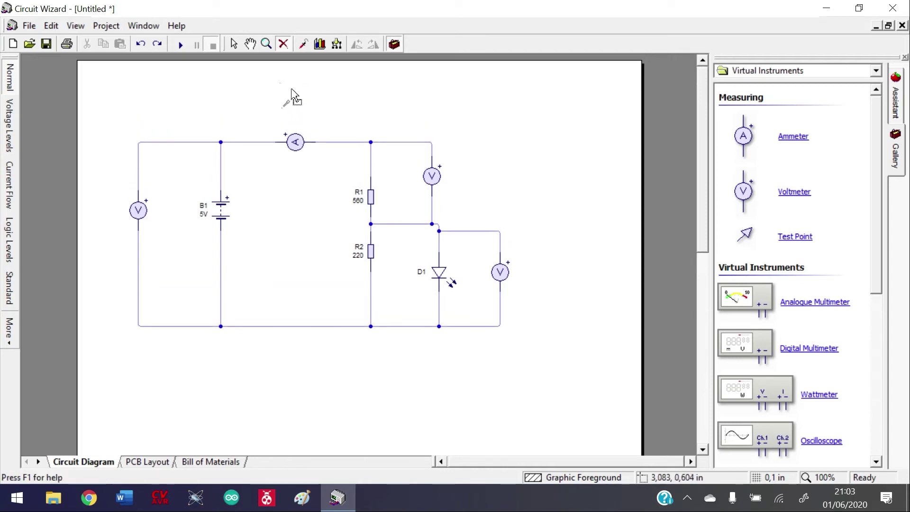
{"action": "left_click", "coordinate": [285, 122]}
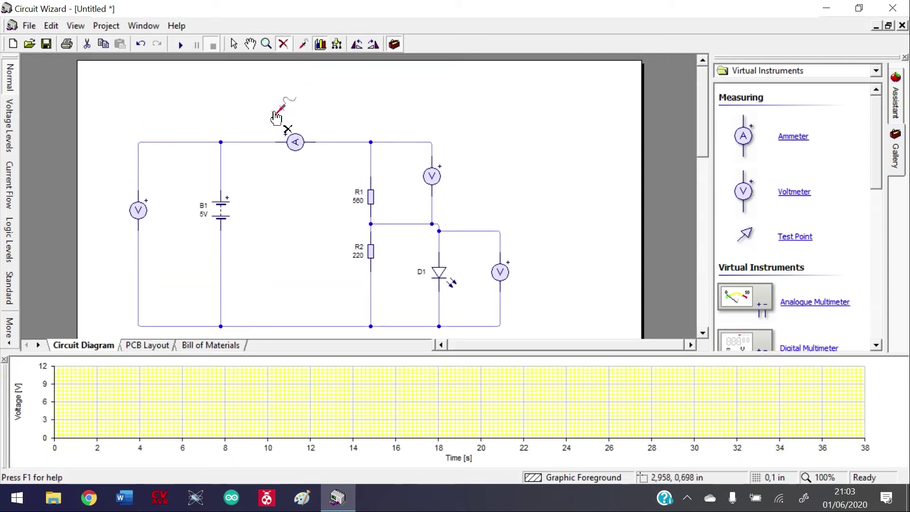
{"action": "key", "text": "Delete"}
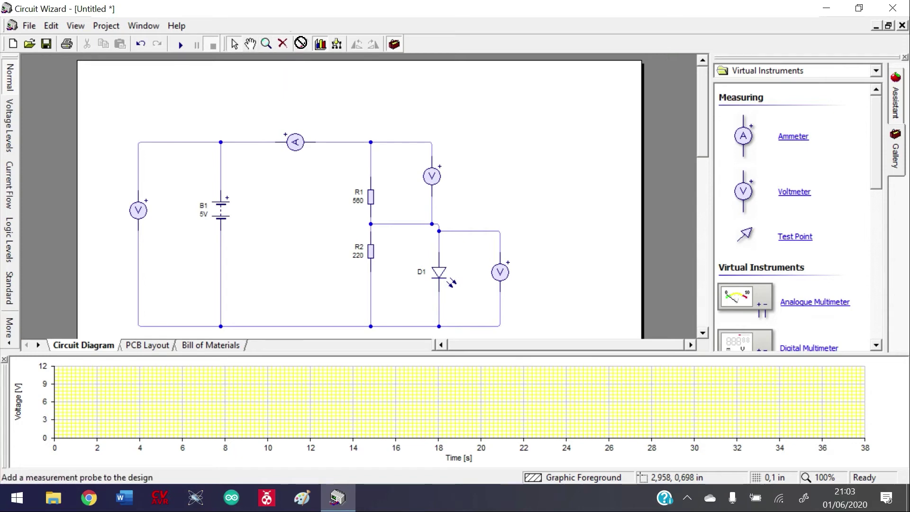
Step: Place a measurement probe on the wire between battery B1 and the ammeter and run the simulation to plot its voltage
{"action": "left_click", "coordinate": [300, 43]}
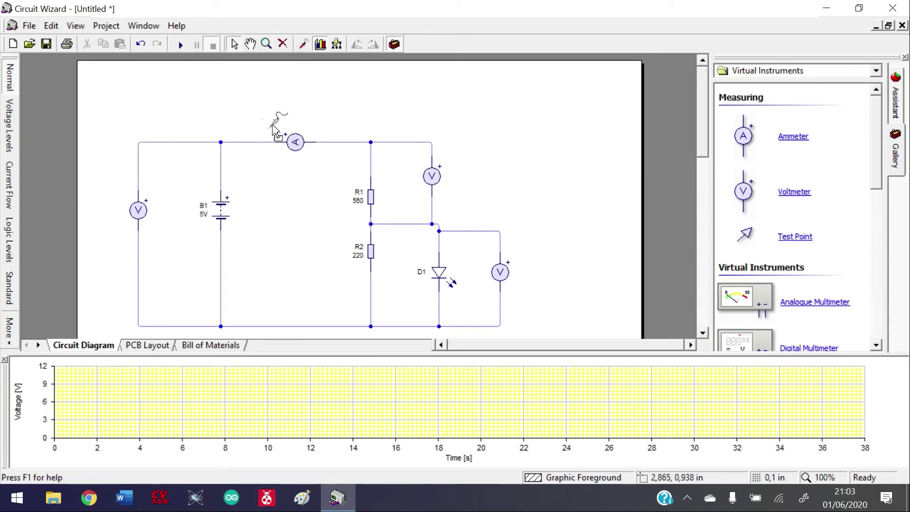
{"action": "left_click", "coordinate": [244, 140]}
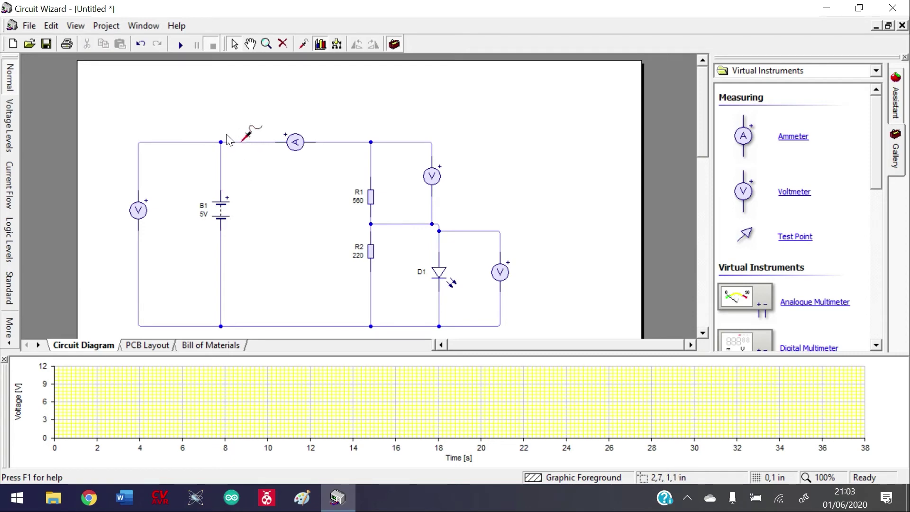
{"action": "left_click", "coordinate": [181, 45]}
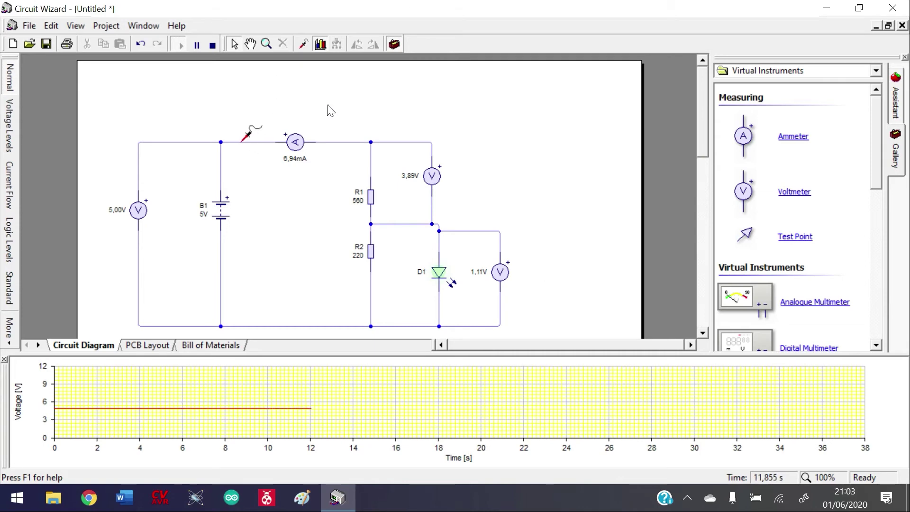
Step: Hide, show and hide the graph window again, and stop the simulation
{"action": "left_click", "coordinate": [321, 45]}
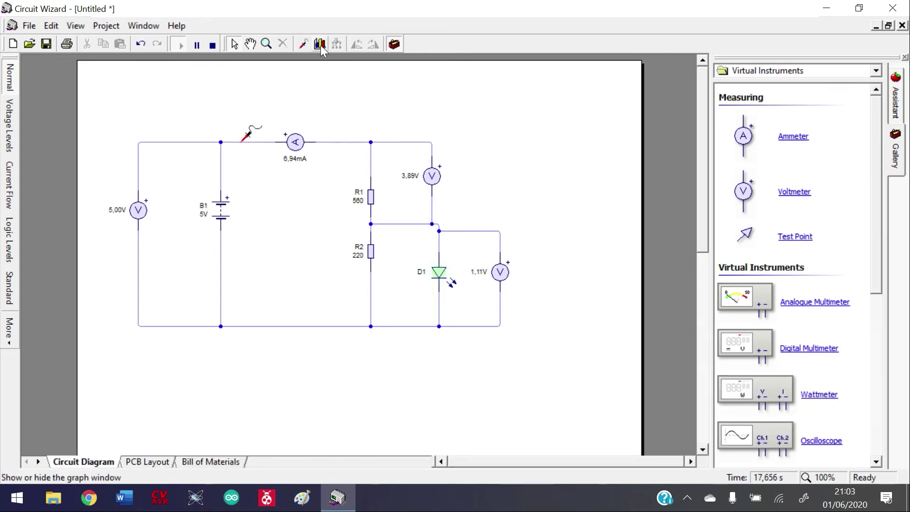
{"action": "left_click", "coordinate": [321, 45]}
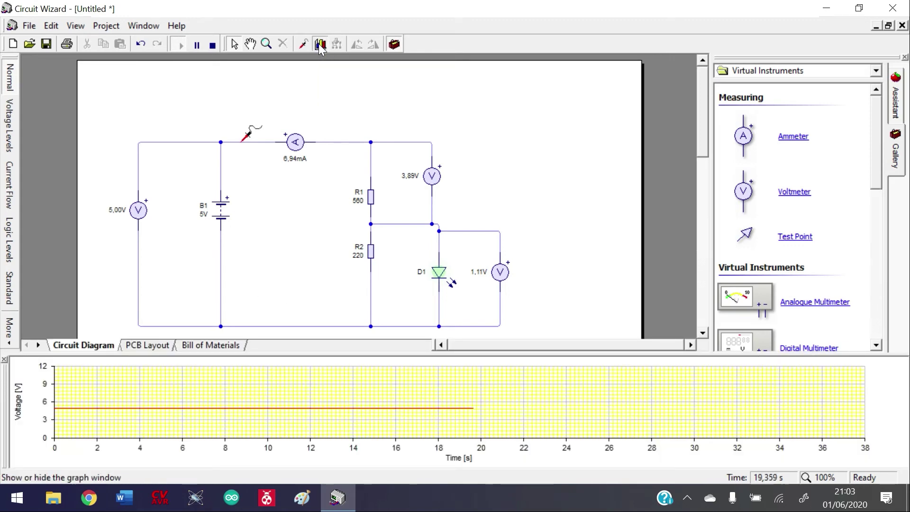
{"action": "left_click", "coordinate": [320, 45]}
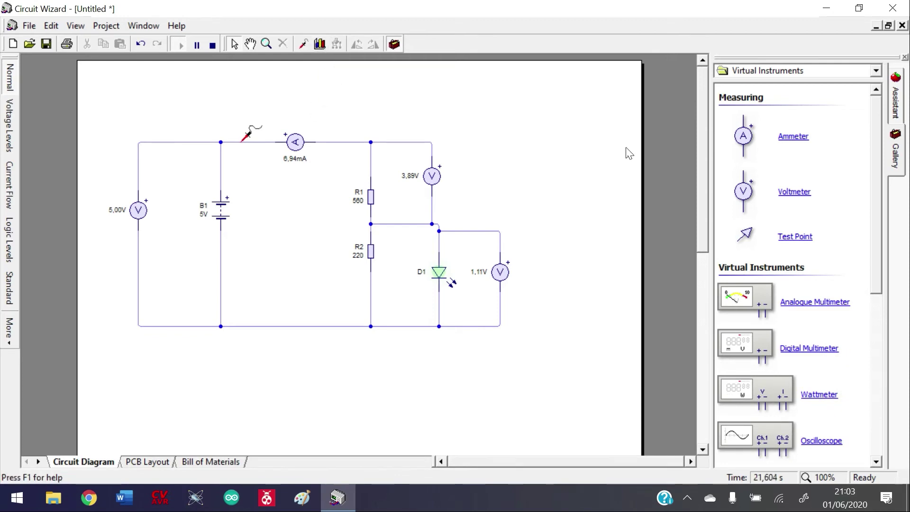
{"action": "left_click", "coordinate": [212, 46]}
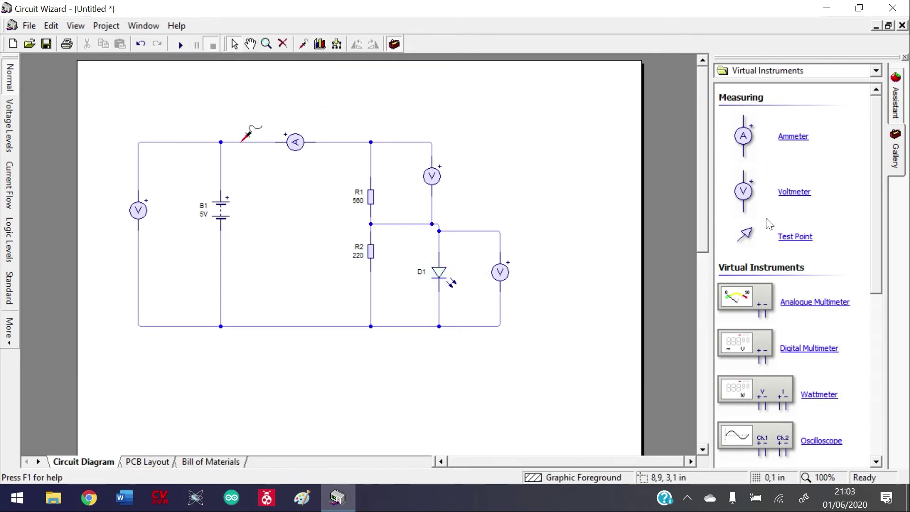
Step: Place a 10V / 1Hz AC voltage source from the power supplies below the circuit
{"action": "left_click", "coordinate": [876, 71]}
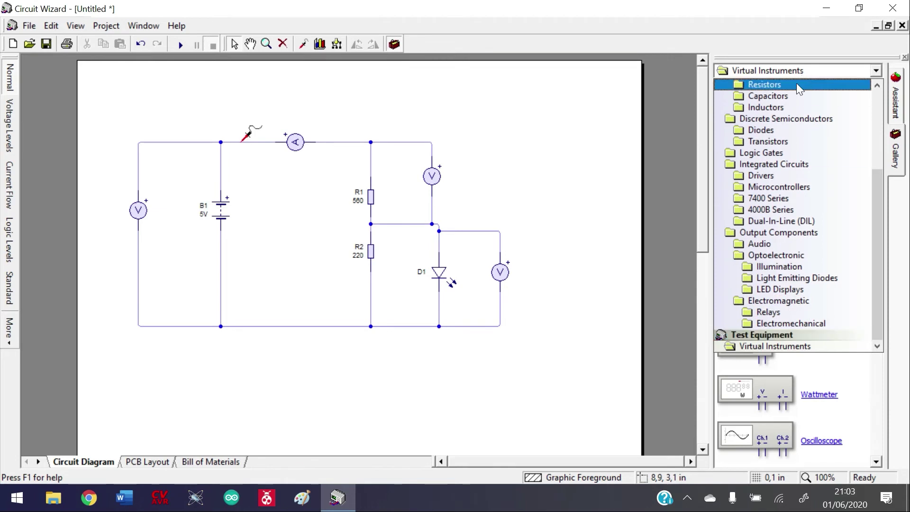
{"action": "scroll", "coordinate": [796, 90], "scroll_direction": "up", "scroll_amount": 4}
{"action": "left_click", "coordinate": [795, 97]}
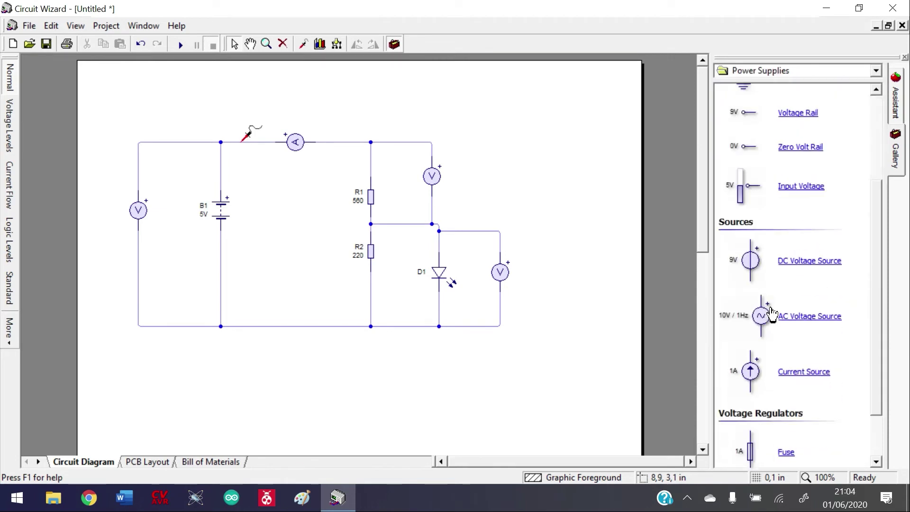
{"action": "left_click_drag", "start_coordinate": [766, 335], "coordinate": [223, 390]}
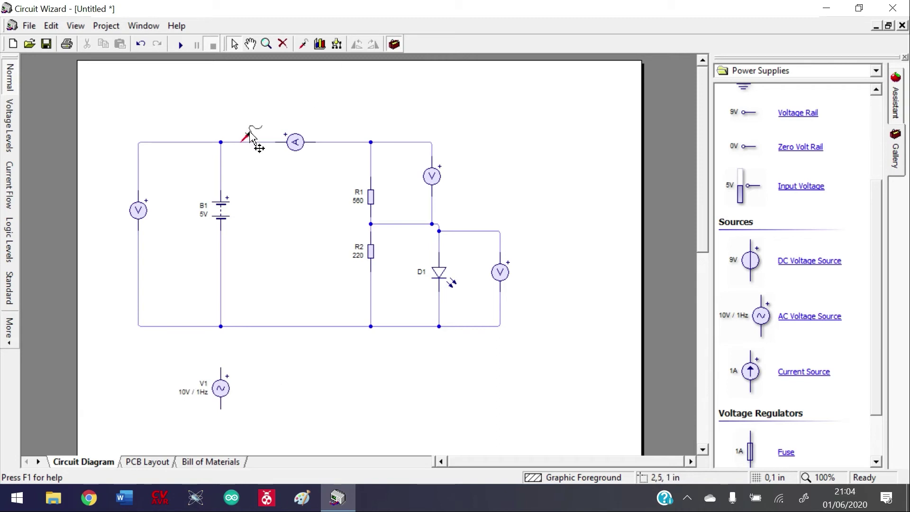
Step: Move the probe to the upper terminal of AC source V1, run the simulation and show its voltage graph
{"action": "left_click_drag", "start_coordinate": [259, 137], "coordinate": [224, 364]}
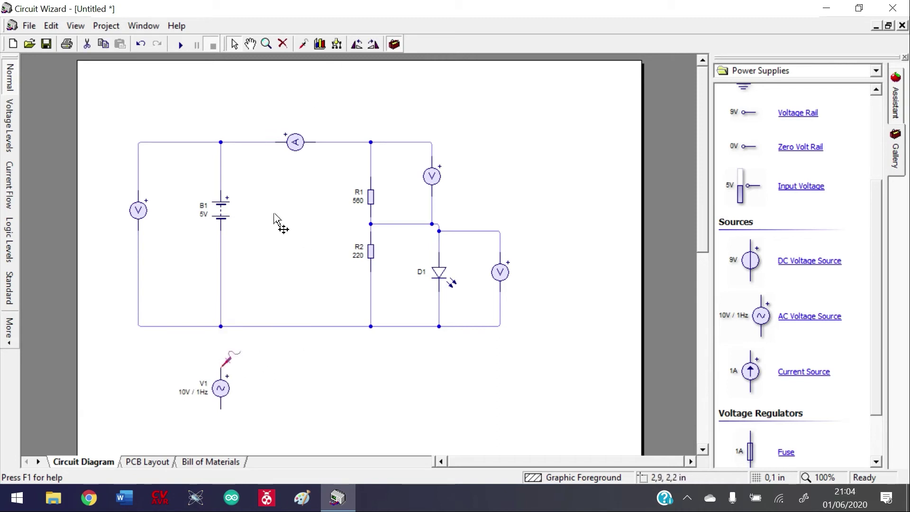
{"action": "left_click", "coordinate": [180, 45]}
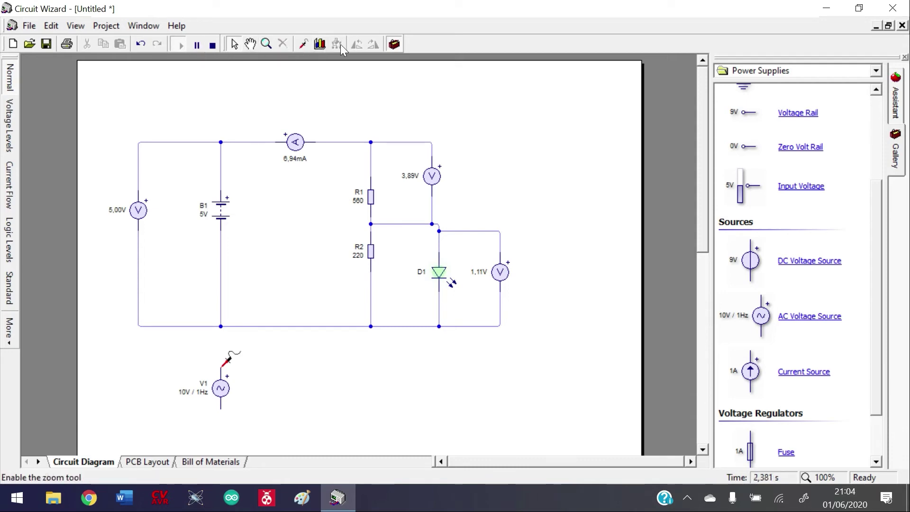
{"action": "left_click", "coordinate": [320, 44]}
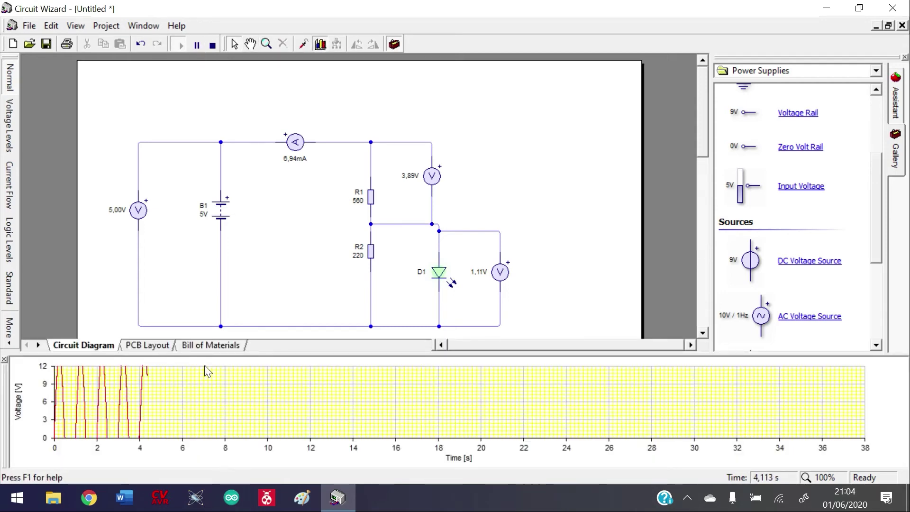
Step: Enlarge the voltage graph window to inspect the AC waveform, and shrink it again to reveal the circuit
{"action": "left_click_drag", "start_coordinate": [208, 354], "coordinate": [208, 195]}
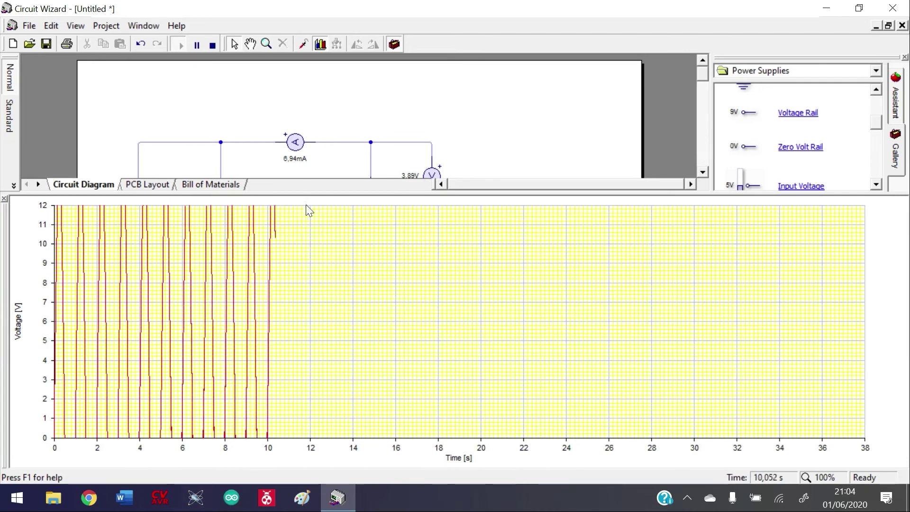
{"action": "mouse_move", "coordinate": [308, 192]}
{"action": "left_mouse_down"}
{"action": "mouse_move", "coordinate": [348, 356]}
{"action": "mouse_move", "coordinate": [346, 393]}
{"action": "left_mouse_up"}
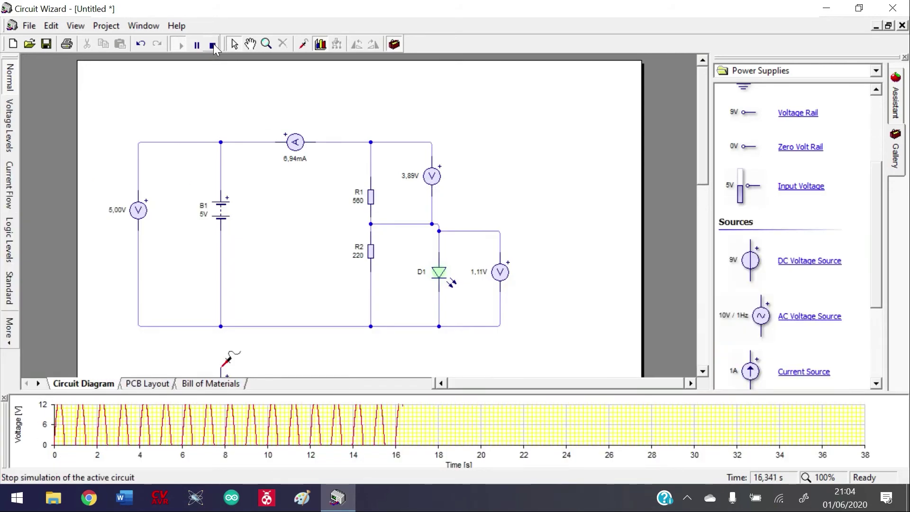
Step: View the running circuit in the Voltage Levels, Current Flow, Logic Levels and Standard styles, ending in Normal
{"action": "left_click", "coordinate": [17, 121]}
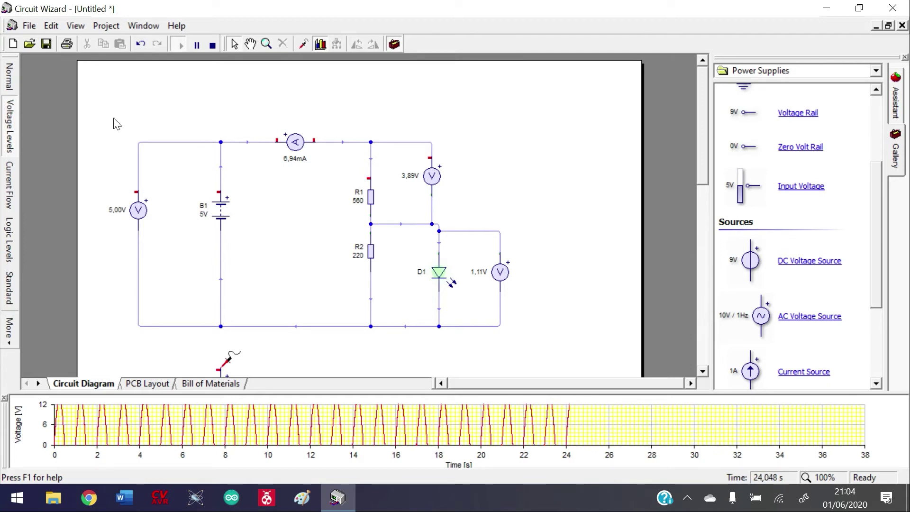
{"action": "left_click", "coordinate": [15, 192]}
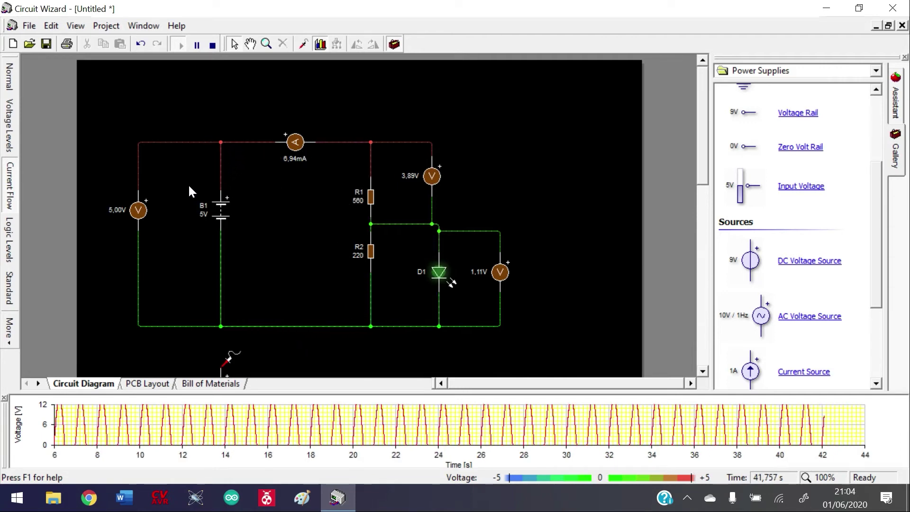
{"action": "left_click", "coordinate": [14, 243]}
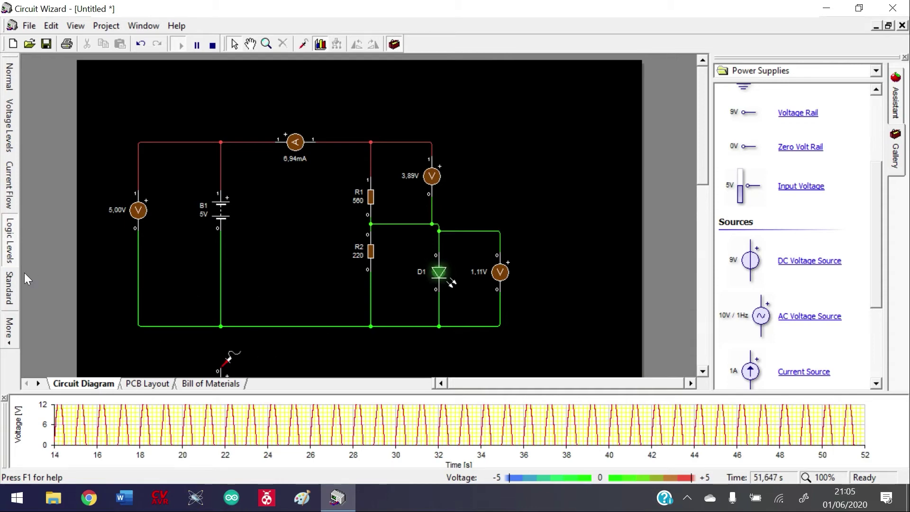
{"action": "left_click", "coordinate": [13, 280]}
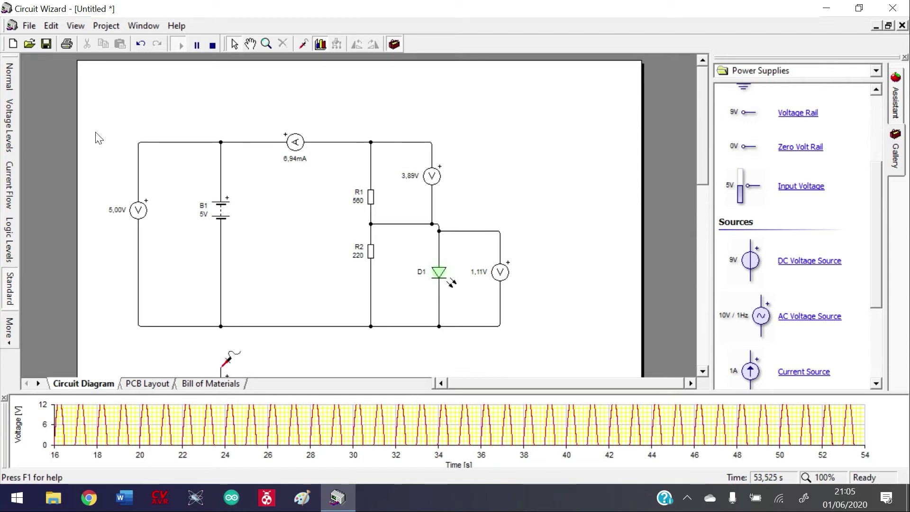
{"action": "left_click", "coordinate": [9, 76]}
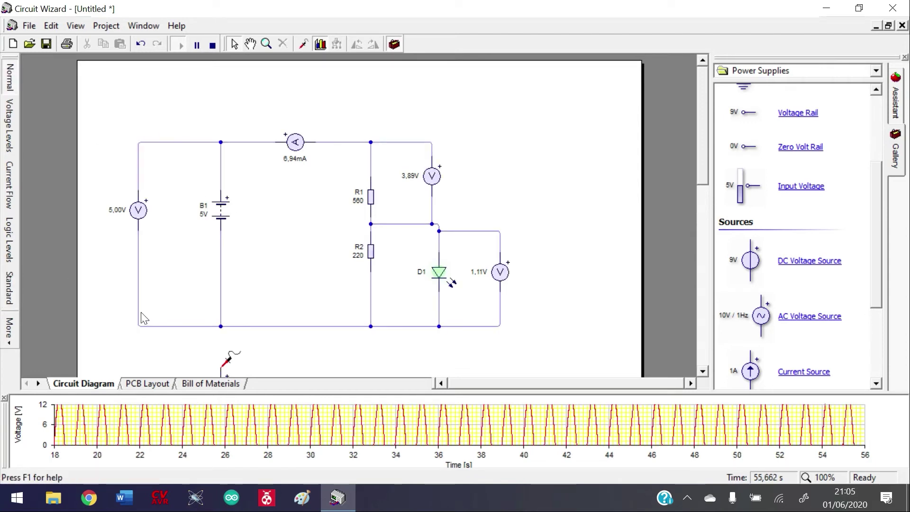
Step: Place a 0.3 in (7.6 mm) fixed resistor on the upper left part of the PCB layout
{"action": "left_click", "coordinate": [151, 383]}
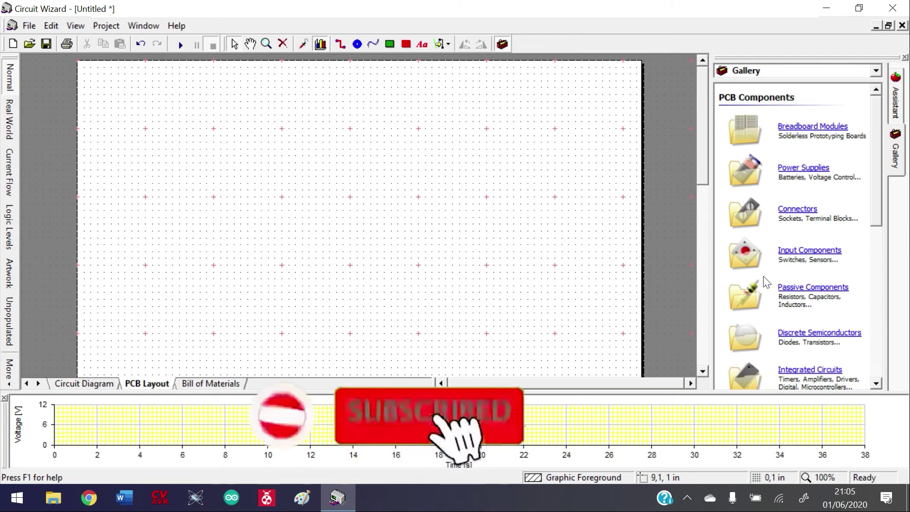
{"action": "left_click", "coordinate": [747, 291]}
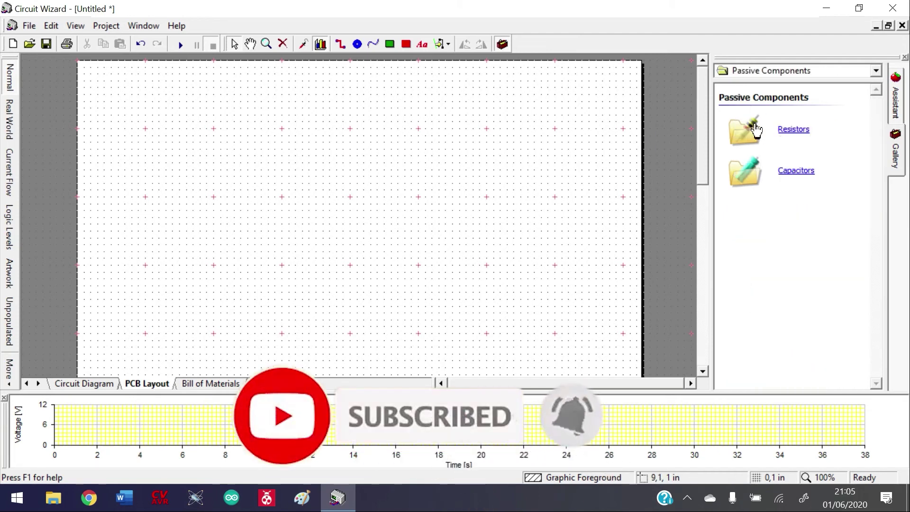
{"action": "left_click", "coordinate": [793, 130]}
{"action": "left_click_drag", "start_coordinate": [744, 170], "coordinate": [186, 189]}
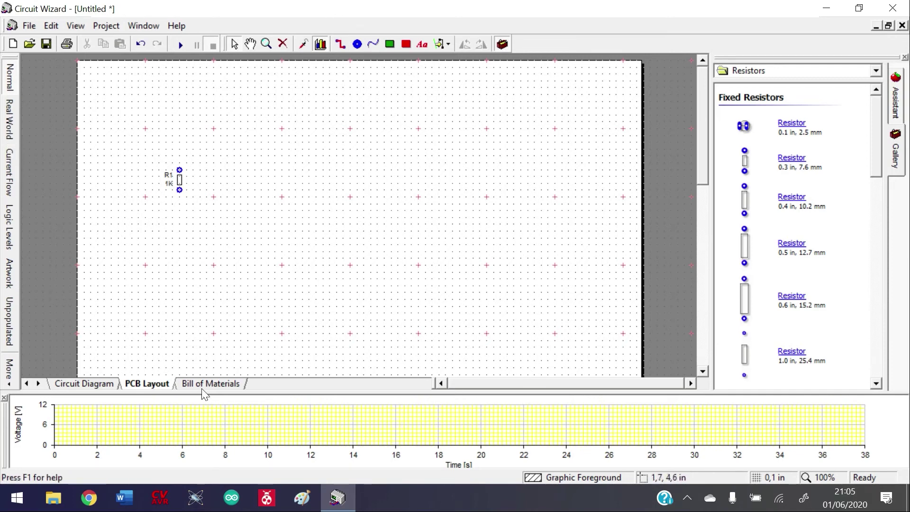
Step: Hide the graph window and review the project's bill of materials before returning to the circuit diagram
{"action": "left_click", "coordinate": [320, 44]}
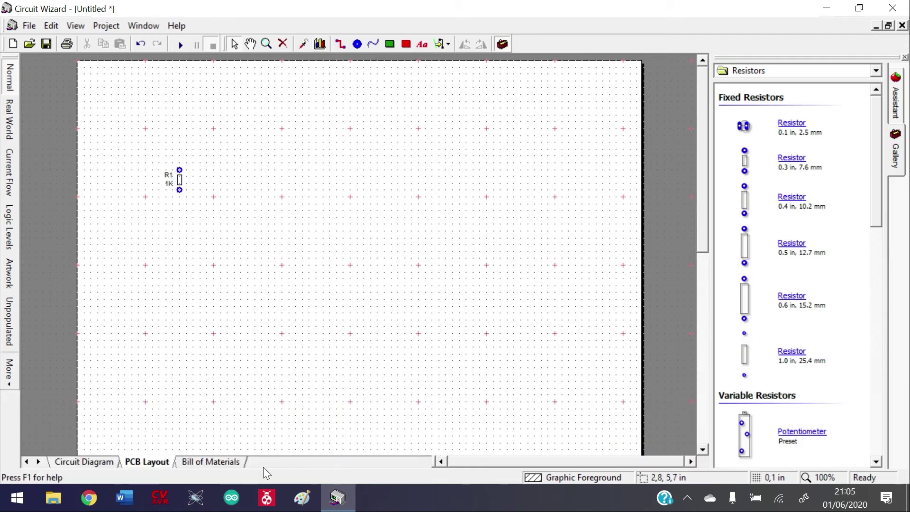
{"action": "left_click", "coordinate": [235, 465]}
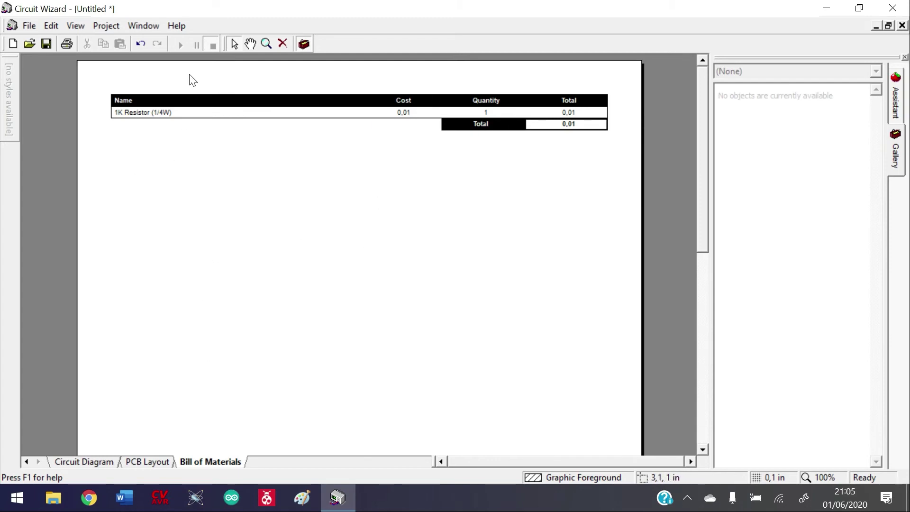
{"action": "left_click", "coordinate": [84, 462]}
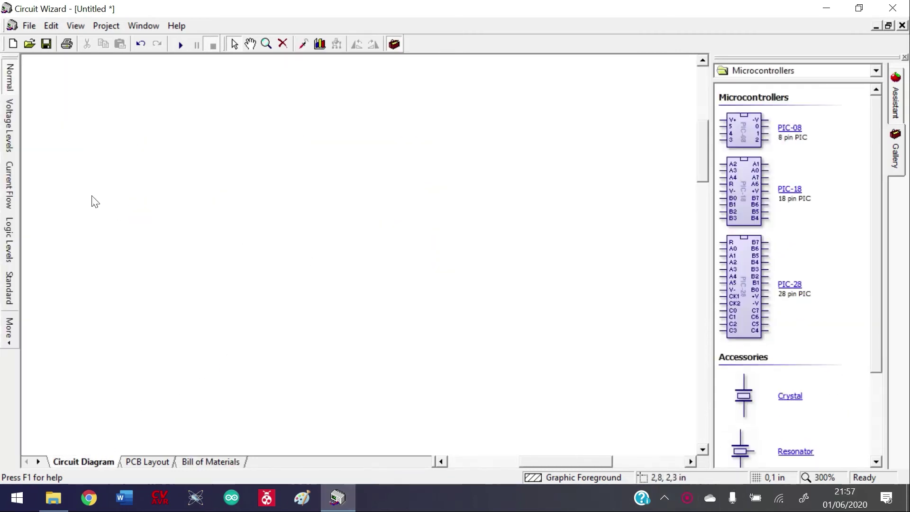
Step: Create a new project based on the Elementary Circuit template
{"action": "left_click", "coordinate": [13, 43]}
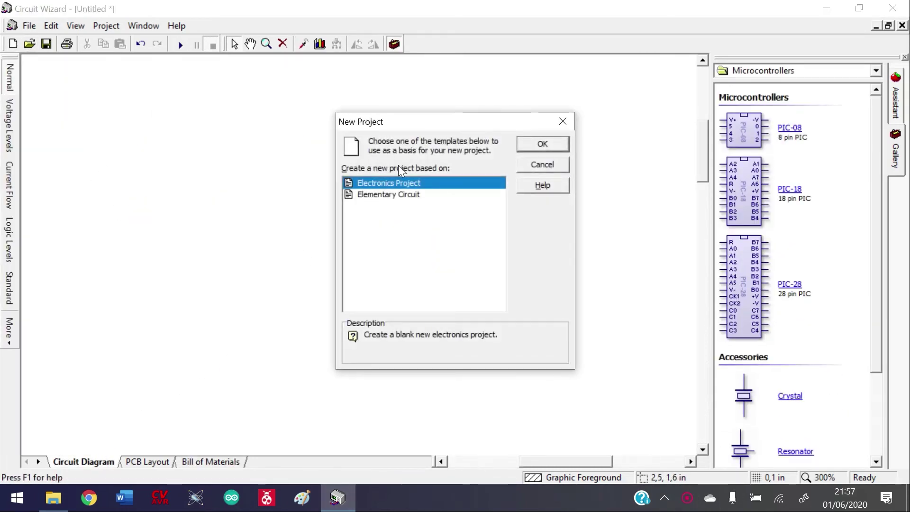
{"action": "double_click", "coordinate": [406, 196]}
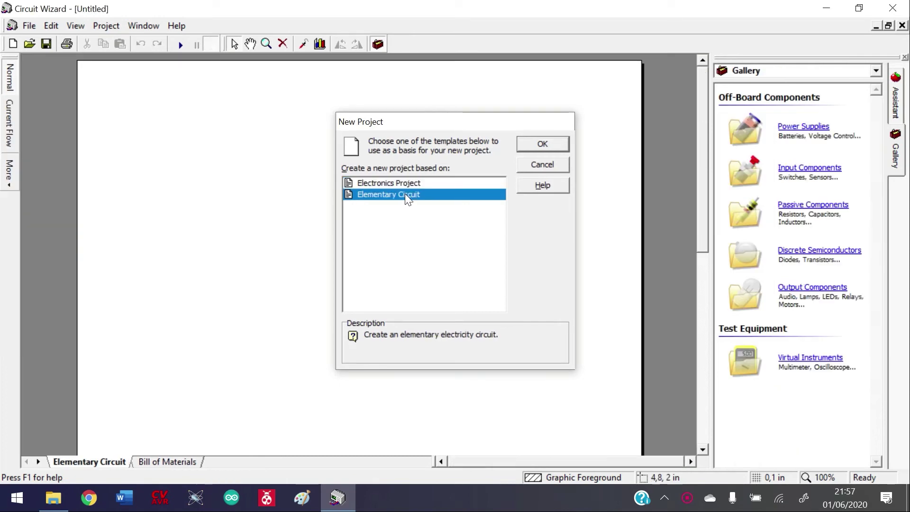
{"action": "left_click", "coordinate": [16, 44]}
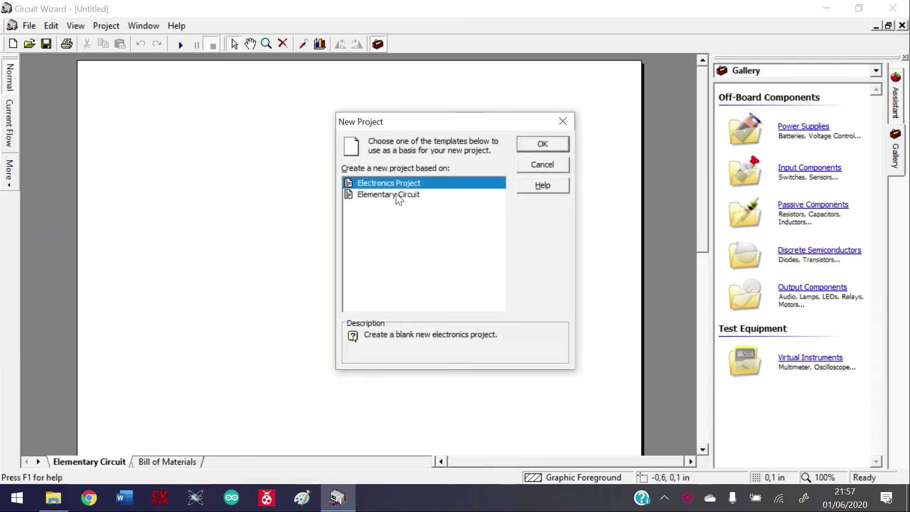
{"action": "double_click", "coordinate": [410, 195]}
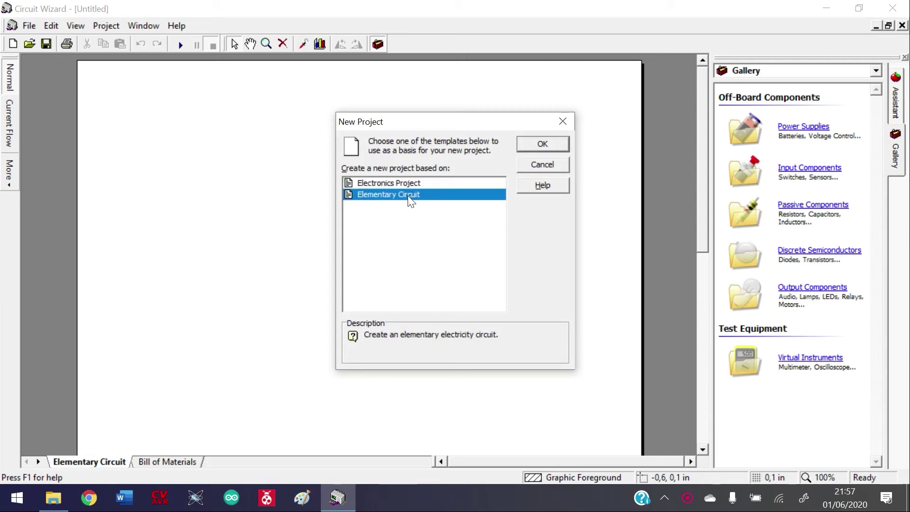
Step: Place a 9V PP3 Battery with Clip on the left half of the blank page
{"action": "left_click", "coordinate": [747, 132]}
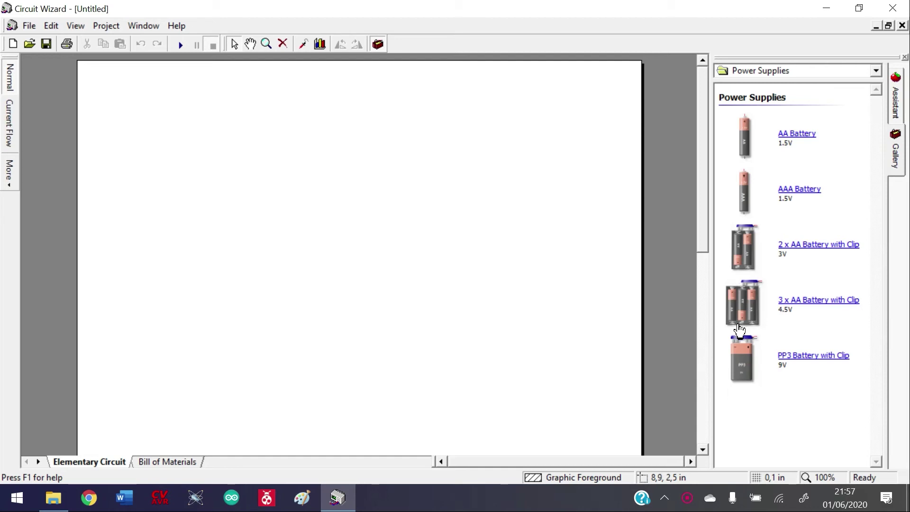
{"action": "left_click_drag", "start_coordinate": [743, 362], "coordinate": [212, 285]}
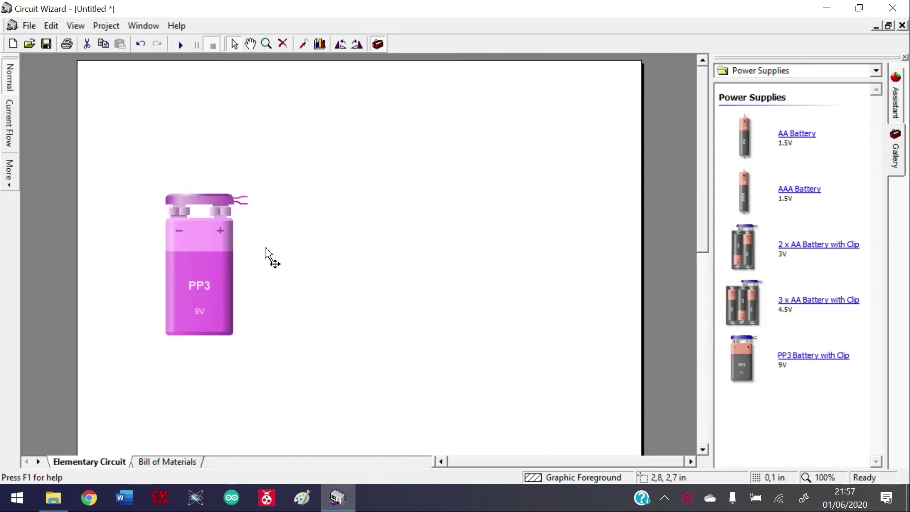
{"action": "left_click", "coordinate": [284, 263]}
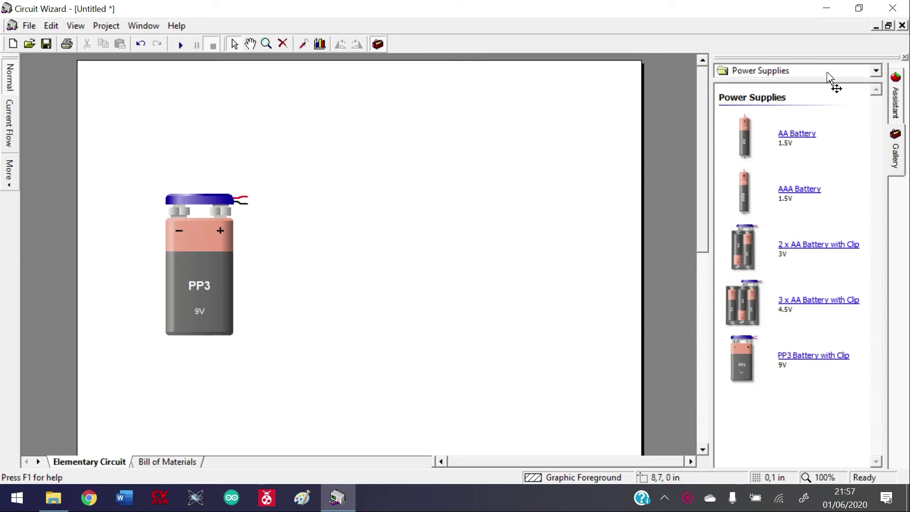
Step: Place a 0.4 in (10.2 mm) resistor from the passive components to the right of the PP3 battery
{"action": "left_click", "coordinate": [875, 70]}
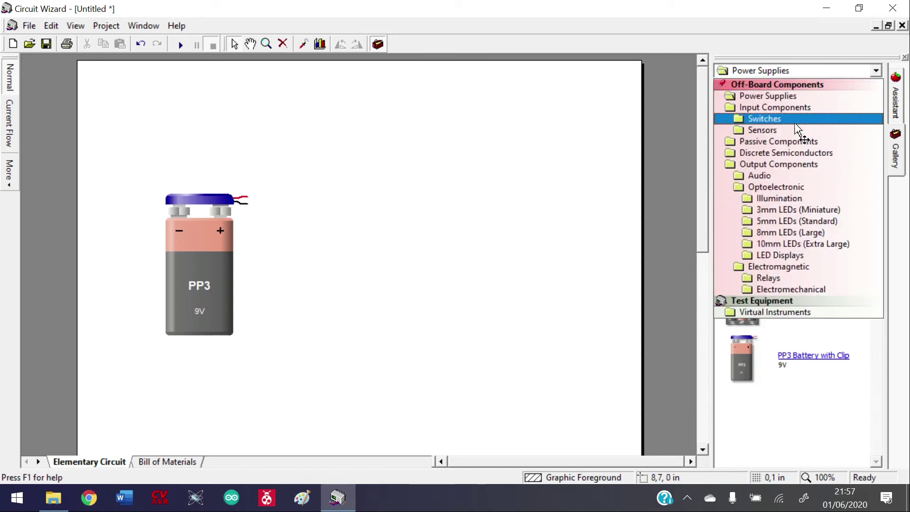
{"action": "left_click", "coordinate": [783, 140]}
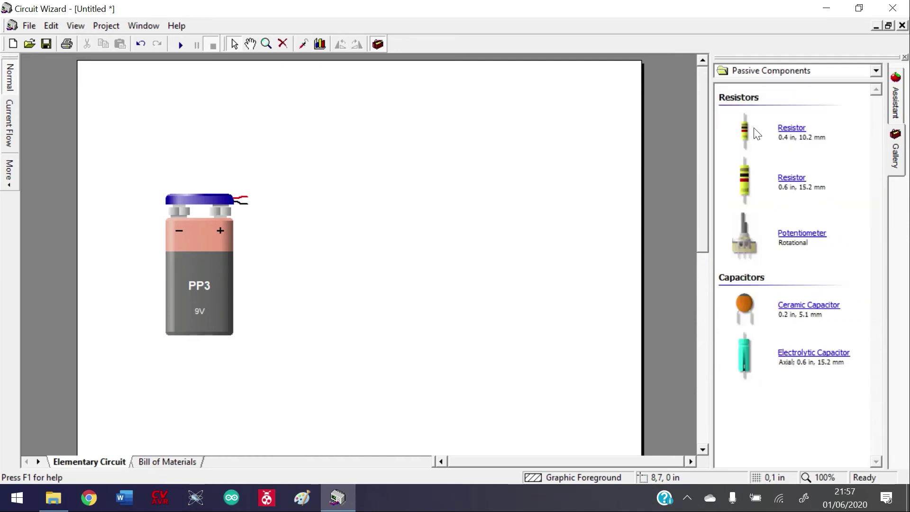
{"action": "left_click_drag", "start_coordinate": [743, 134], "coordinate": [412, 200]}
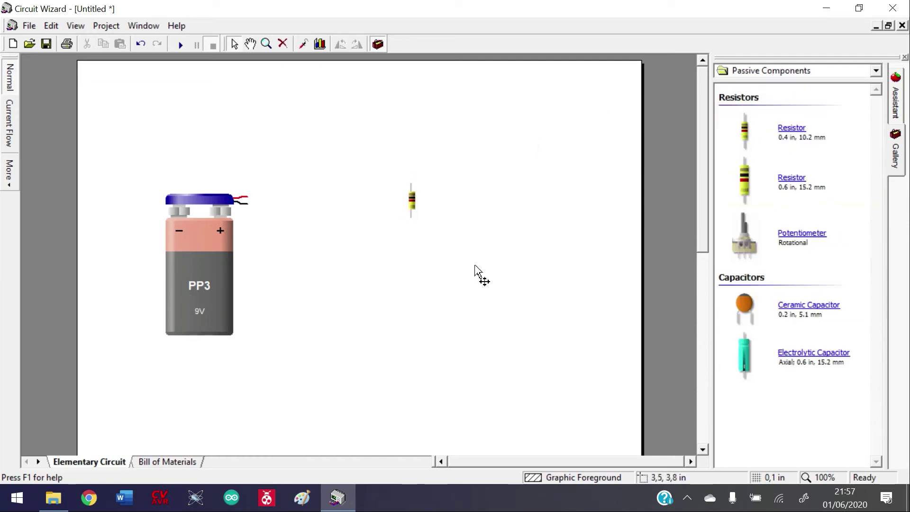
Step: Examine the colour bands of the placed resistor up close
{"action": "scroll", "coordinate": [376, 190], "scroll_direction": "up", "scroll_amount": 5}
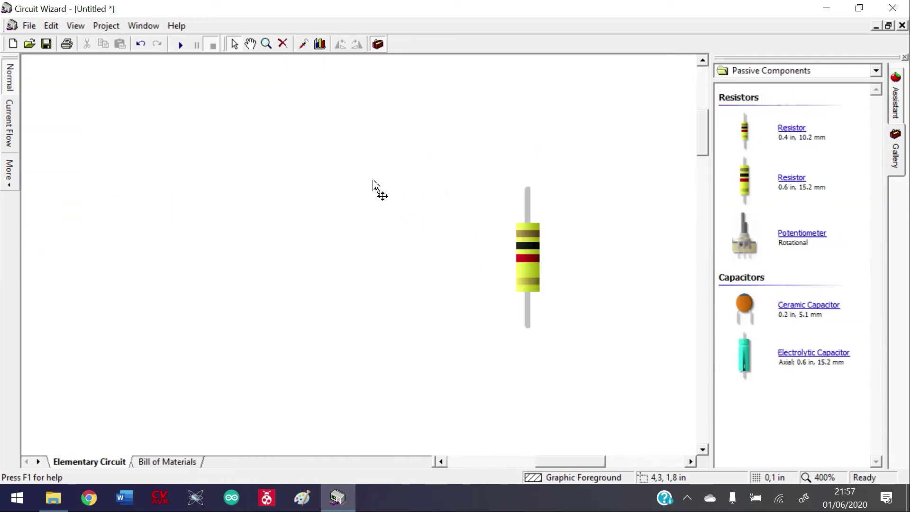
{"action": "left_click", "coordinate": [614, 280]}
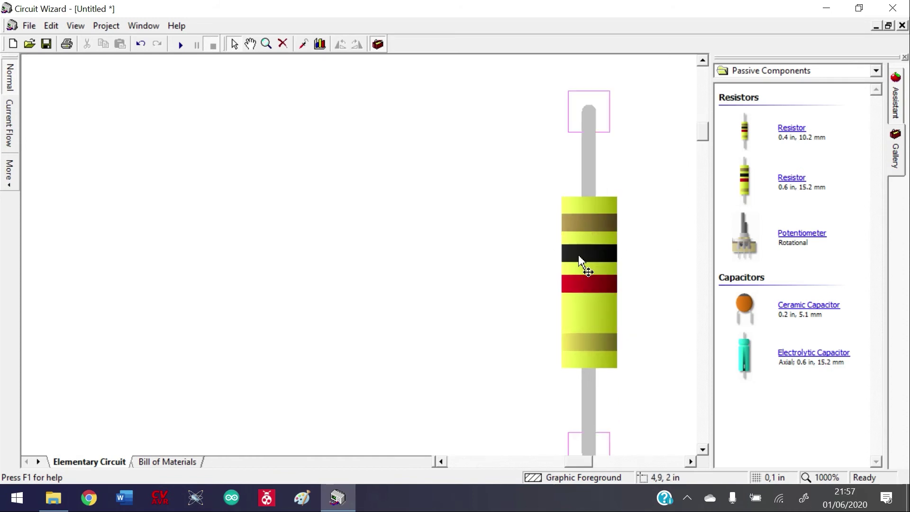
{"action": "scroll", "coordinate": [616, 280], "scroll_direction": "down", "scroll_amount": 4}
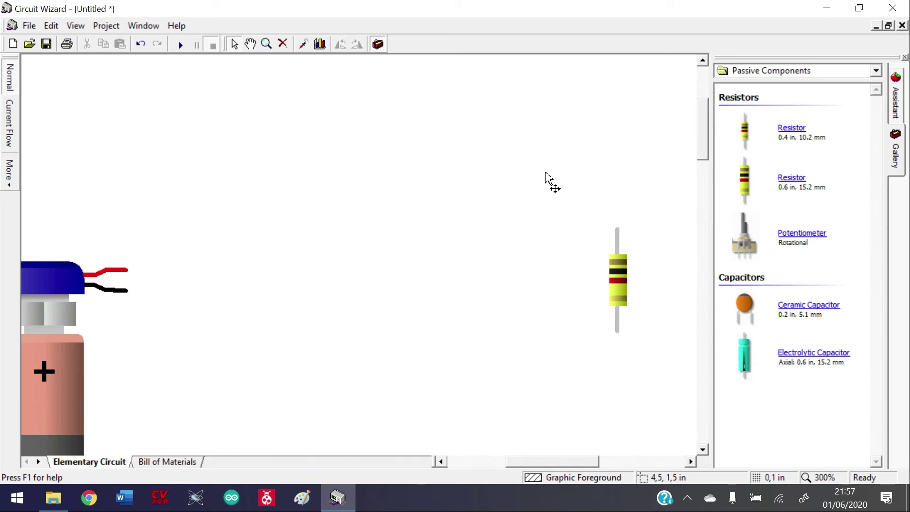
{"action": "scroll", "coordinate": [580, 227], "scroll_direction": "down", "scroll_amount": 1}
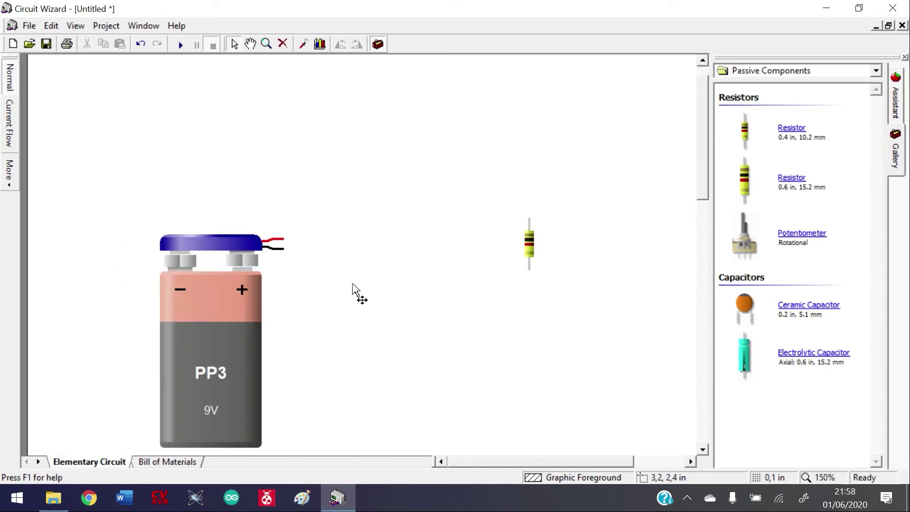
{"action": "scroll", "coordinate": [464, 266], "scroll_direction": "down", "scroll_amount": 1}
{"action": "scroll", "coordinate": [398, 193], "scroll_direction": "up", "scroll_amount": 1}
{"action": "scroll", "coordinate": [398, 193], "scroll_direction": "down", "scroll_amount": 1}
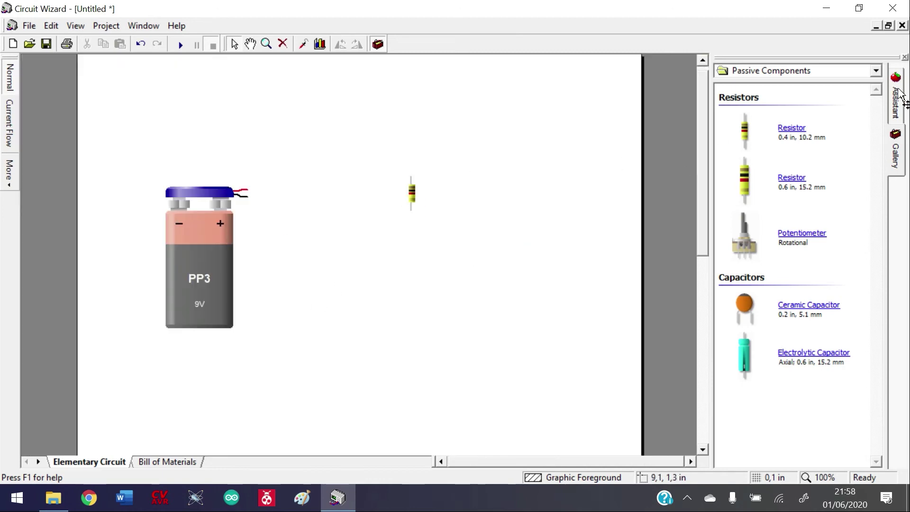
Step: Place a 3 mm red LED above and between the PP3 battery and the resistor
{"action": "left_click", "coordinate": [875, 70]}
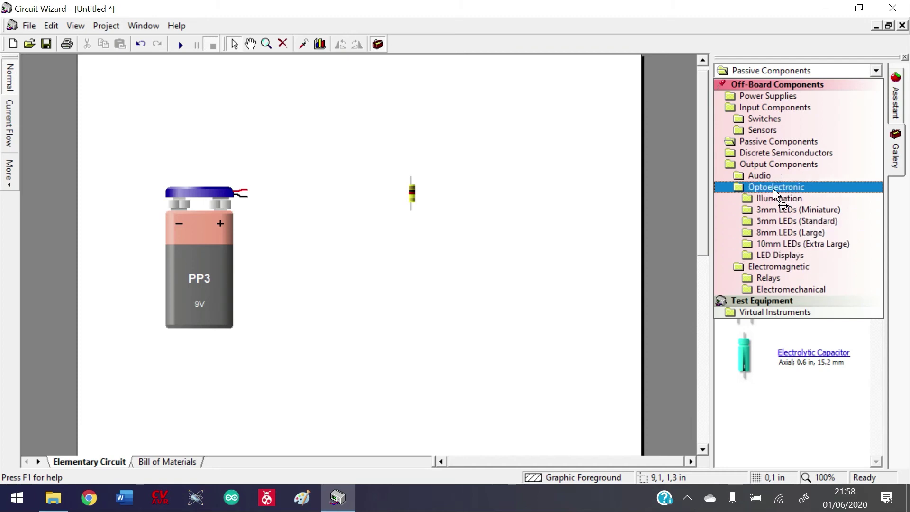
{"action": "left_click", "coordinate": [787, 209]}
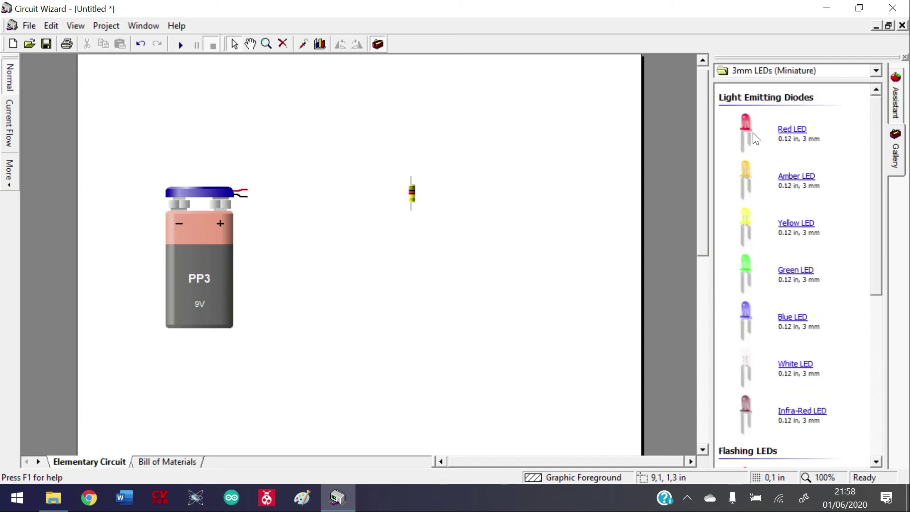
{"action": "left_click_drag", "start_coordinate": [747, 139], "coordinate": [342, 148]}
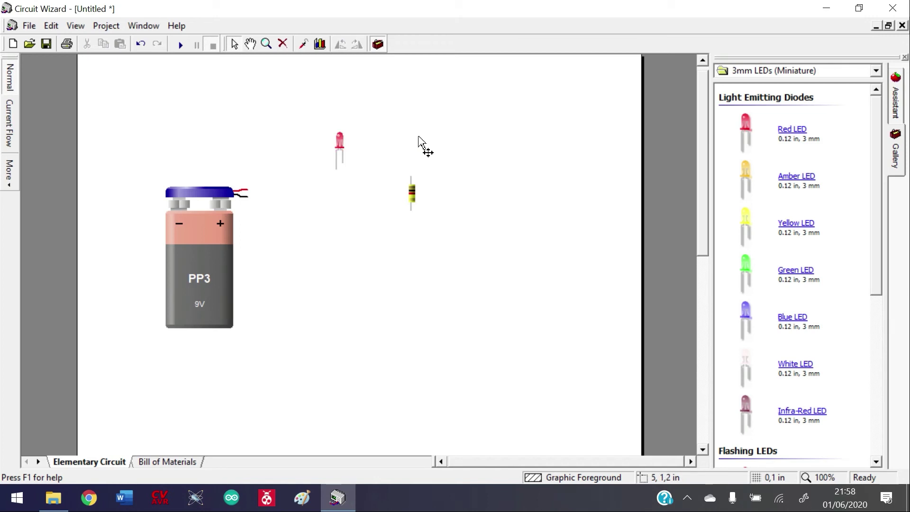
Step: Place a Digital Multimeter to the right of the resistor, and briefly run and stop the simulation
{"action": "left_click", "coordinate": [877, 72]}
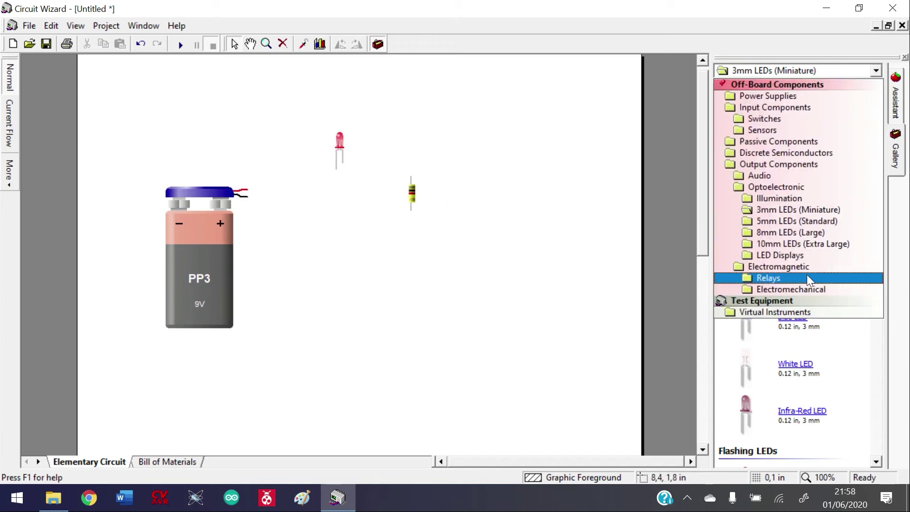
{"action": "left_click", "coordinate": [778, 312]}
{"action": "left_click_drag", "start_coordinate": [753, 149], "coordinate": [513, 225]}
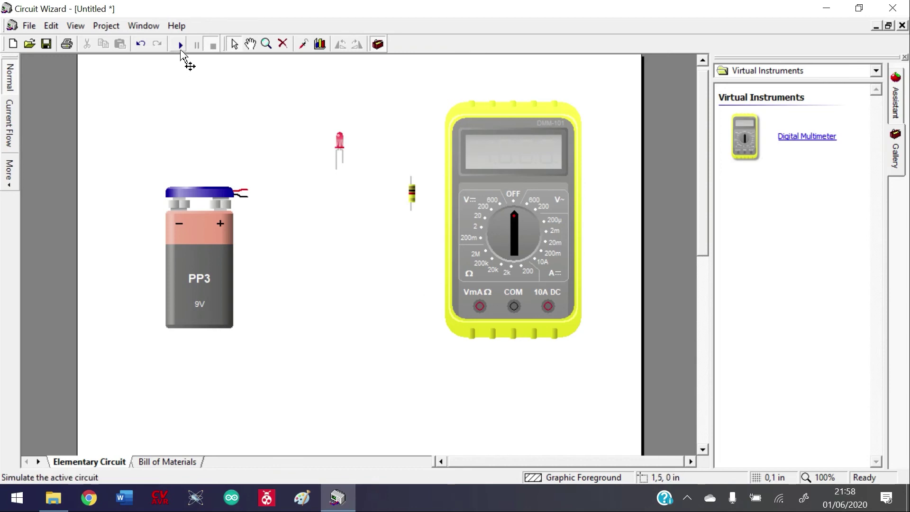
{"action": "left_click", "coordinate": [180, 45]}
{"action": "left_click", "coordinate": [213, 45]}
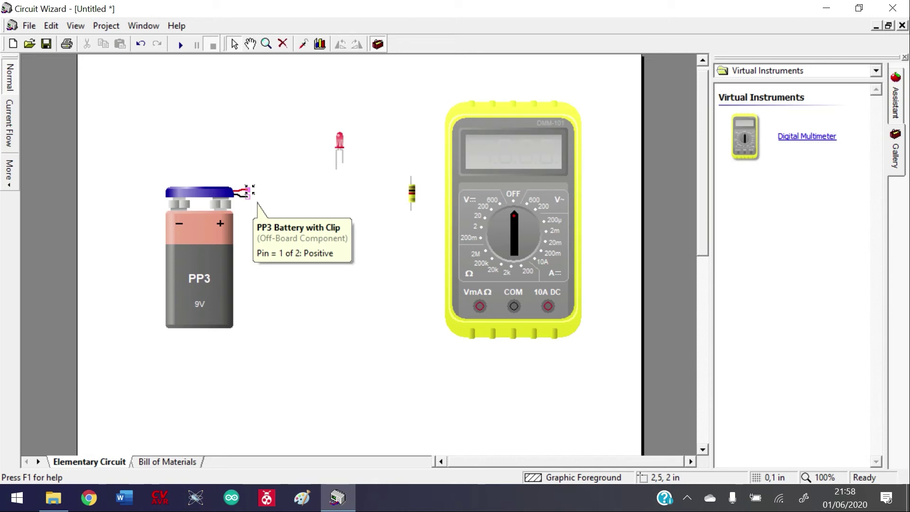
Step: Wire the PP3 battery's positive and negative leads to the two legs of the red LED
{"action": "mouse_move", "coordinate": [333, 186]}
{"action": "left_mouse_down"}
{"action": "mouse_move", "coordinate": [339, 174]}
{"action": "mouse_move", "coordinate": [347, 198]}
{"action": "mouse_move", "coordinate": [269, 205]}
{"action": "mouse_move", "coordinate": [248, 195]}
{"action": "left_mouse_up"}
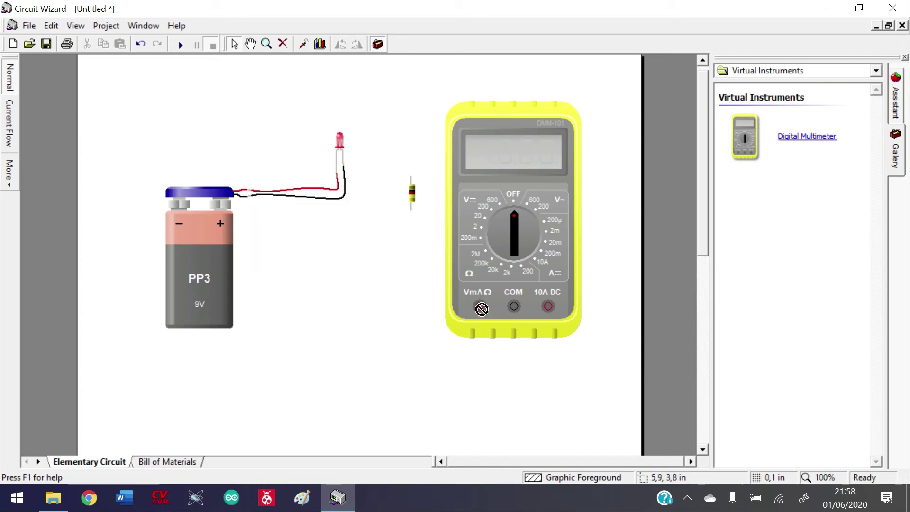
Step: Connect the multimeter's VmAΩ and COM probes to the PP3 battery's positive and negative leads, and briefly run and stop the simulation
{"action": "left_click_drag", "start_coordinate": [478, 312], "coordinate": [295, 235]}
{"action": "left_click_drag", "start_coordinate": [264, 187], "coordinate": [269, 176]}
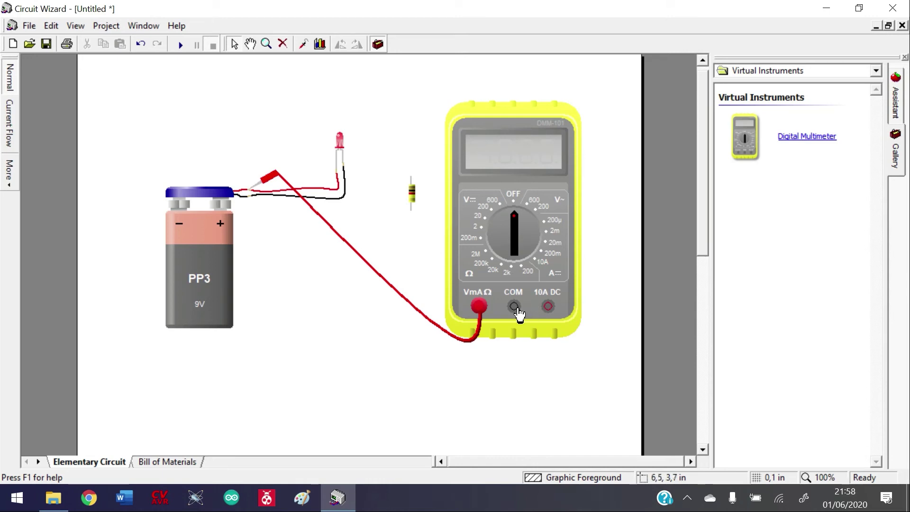
{"action": "left_click_drag", "start_coordinate": [514, 308], "coordinate": [252, 200]}
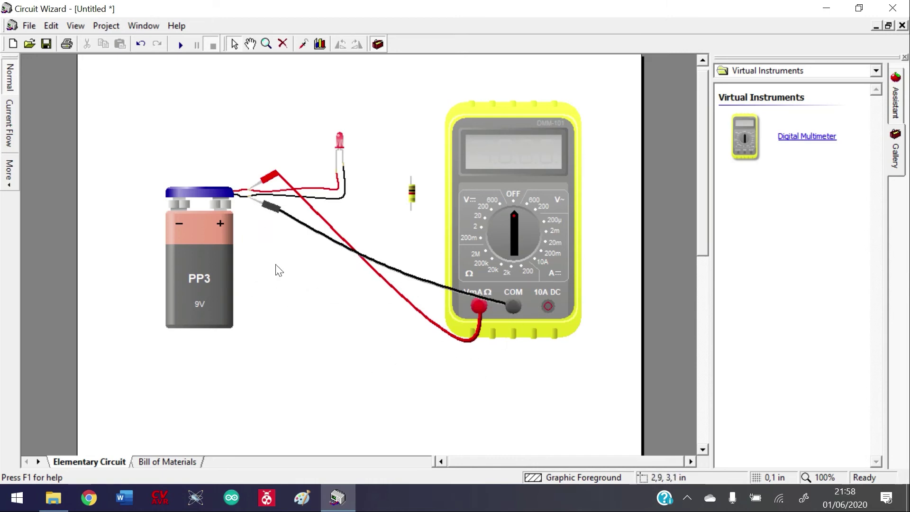
{"action": "left_click", "coordinate": [181, 45]}
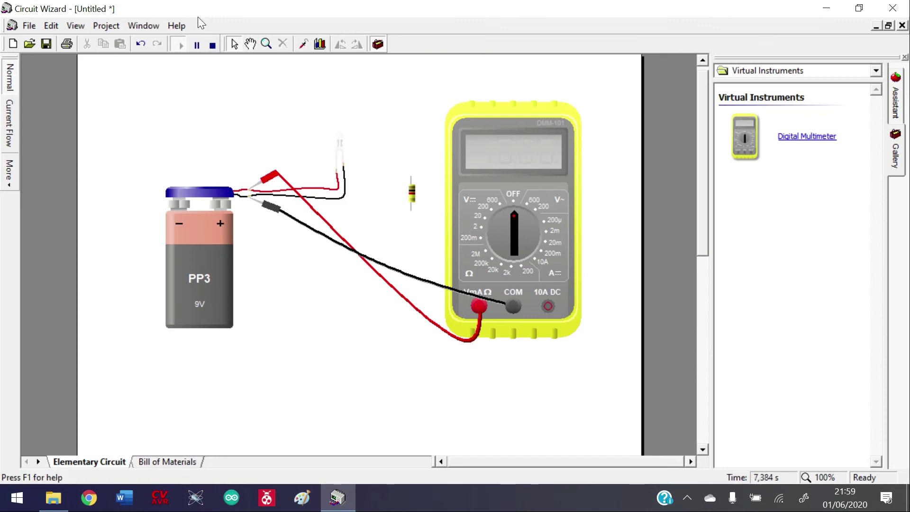
{"action": "left_click", "coordinate": [212, 45]}
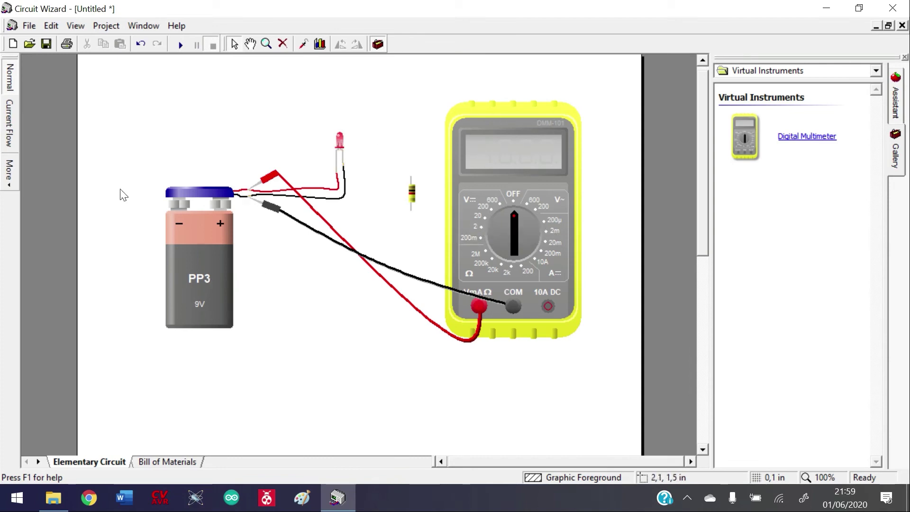
Step: Check the PP3 battery's properties without changing them
{"action": "double_click", "coordinate": [203, 301]}
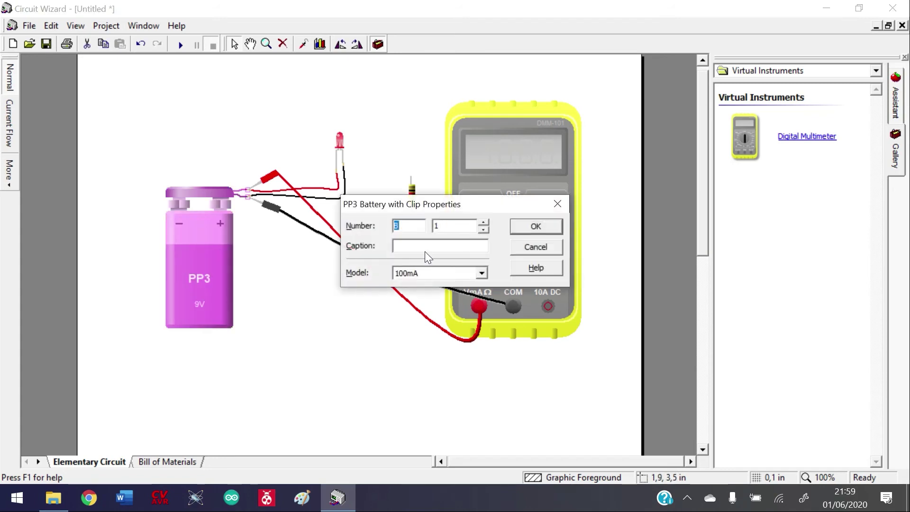
{"action": "left_click", "coordinate": [535, 225]}
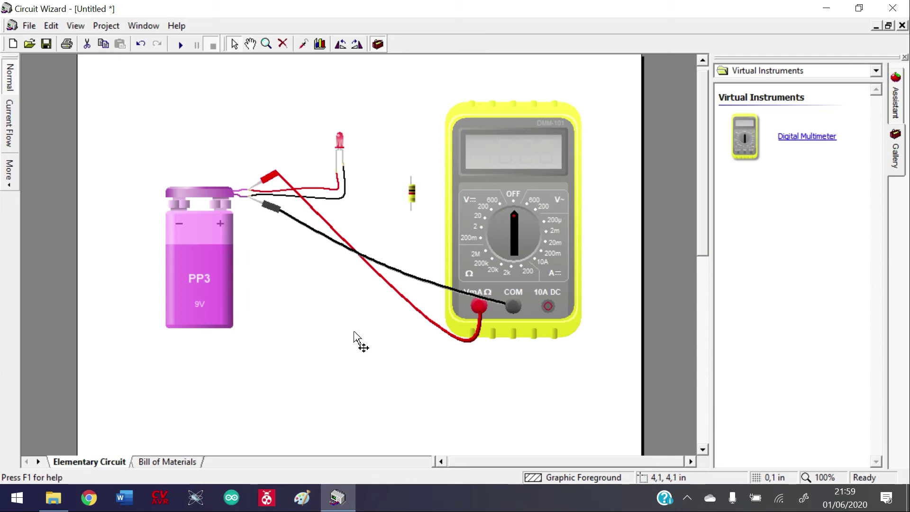
{"action": "left_click", "coordinate": [342, 312]}
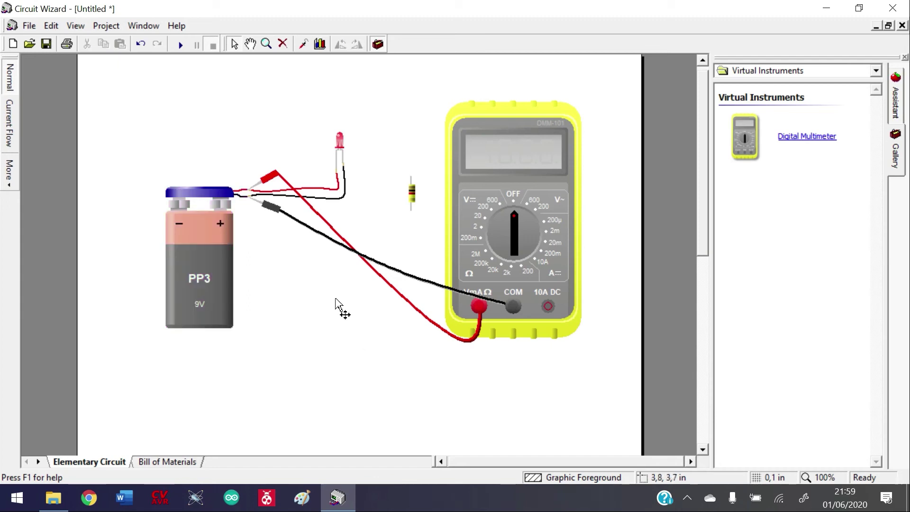
Step: Set the resistor's value to 680 K
{"action": "double_click", "coordinate": [412, 195]}
{"action": "left_click", "coordinate": [418, 274]}
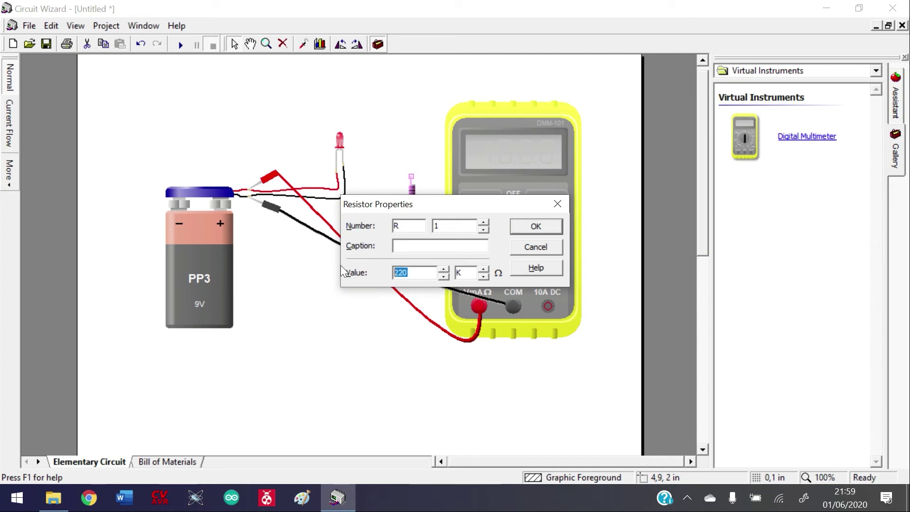
{"action": "type", "text": "680"}
{"action": "left_click", "coordinate": [550, 229]}
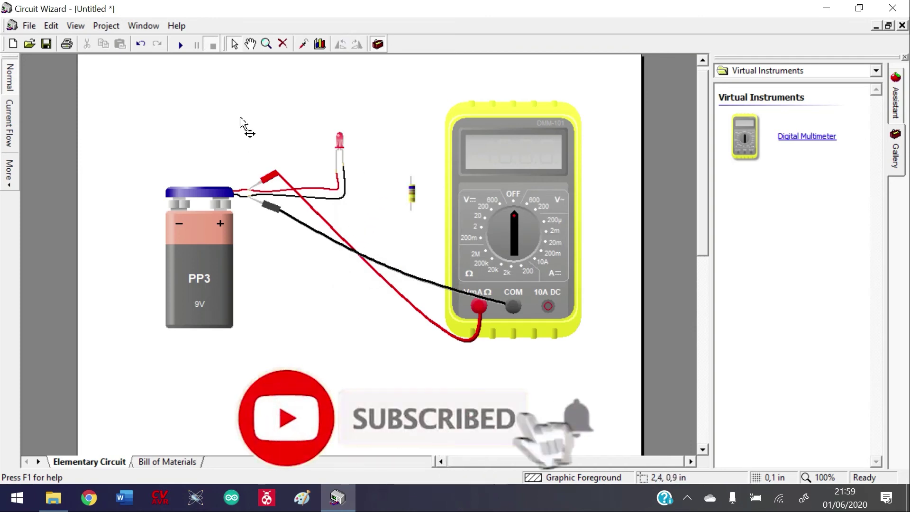
Step: Run and stop the simulation once more, and review the PP3 battery's model setting
{"action": "left_click", "coordinate": [180, 44]}
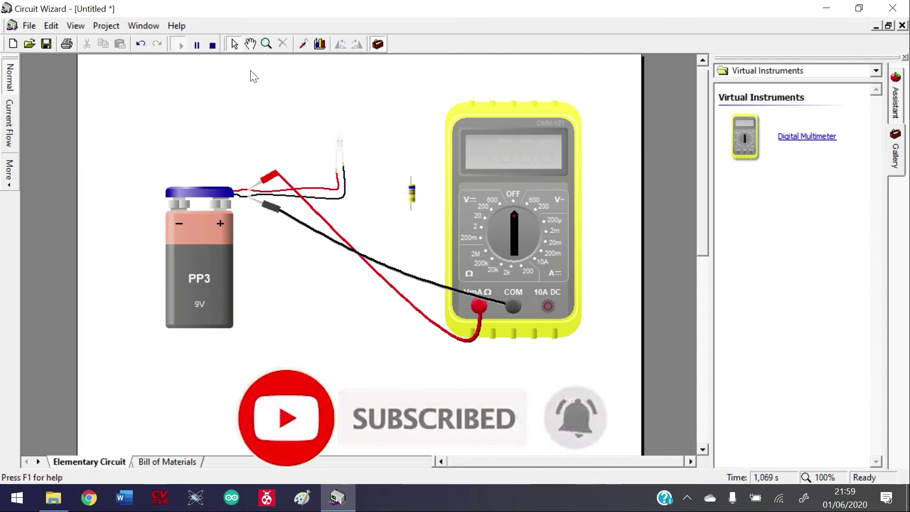
{"action": "left_click", "coordinate": [212, 45]}
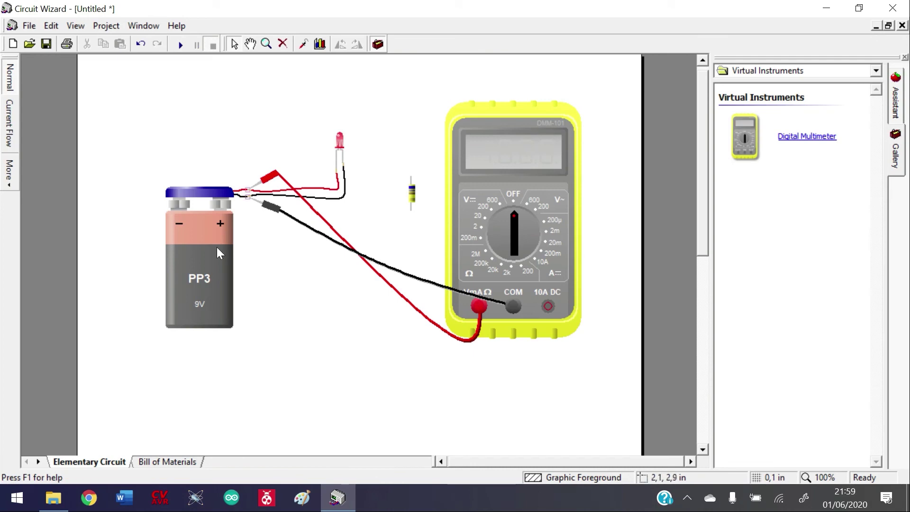
{"action": "double_click", "coordinate": [213, 261]}
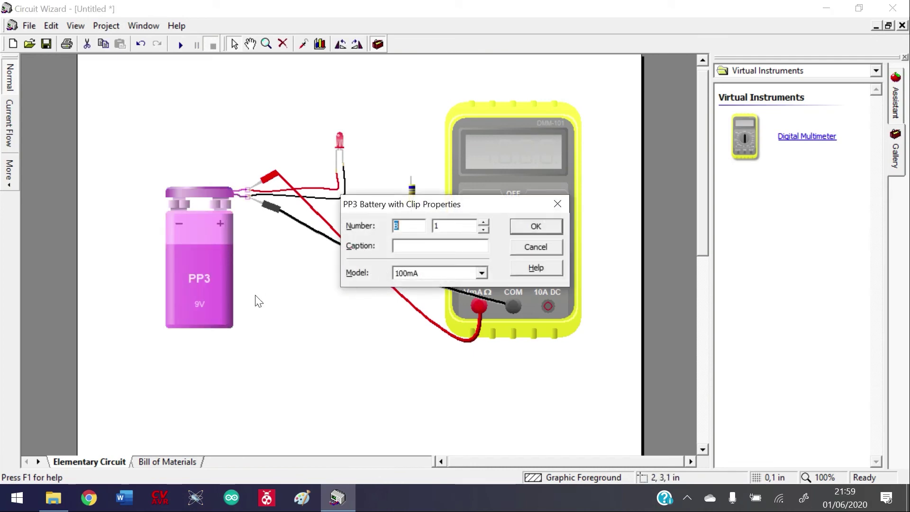
{"action": "left_click", "coordinate": [532, 227]}
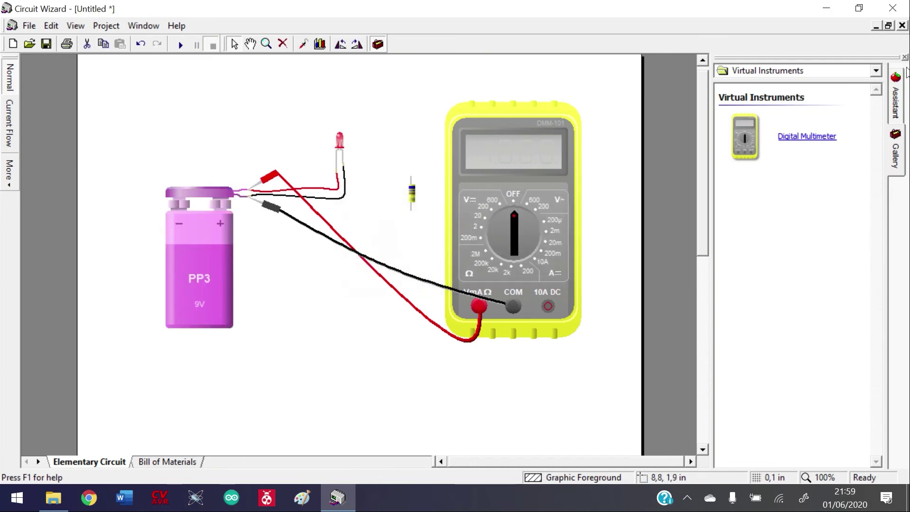
Step: Place a 2 x AA Battery with Clip below and to the right of the PP3 battery, and check its properties
{"action": "left_click", "coordinate": [875, 70]}
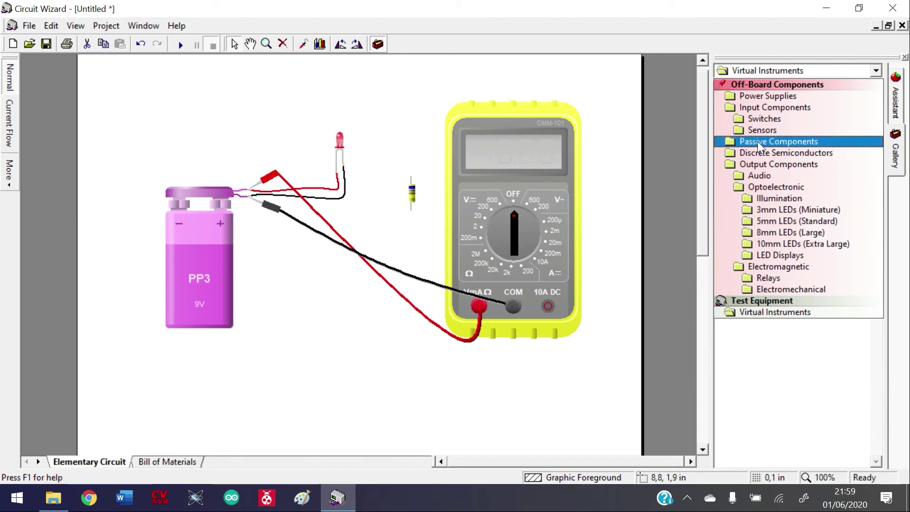
{"action": "left_click", "coordinate": [762, 86]}
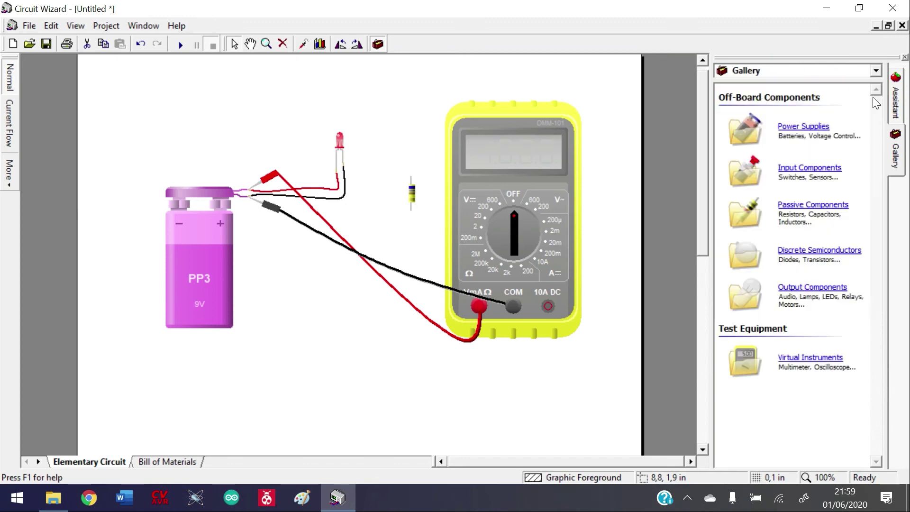
{"action": "left_click", "coordinate": [812, 125]}
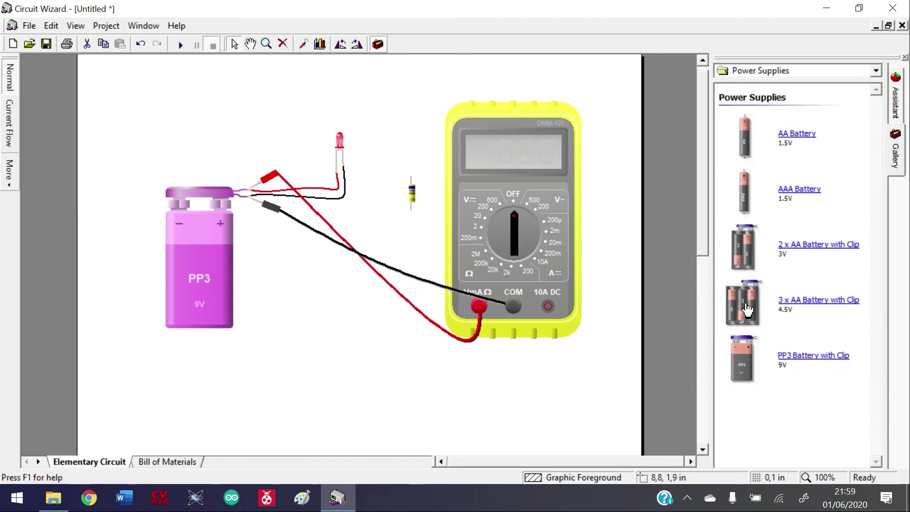
{"action": "left_click_drag", "start_coordinate": [742, 303], "coordinate": [294, 361]}
{"action": "left_click_drag", "start_coordinate": [742, 251], "coordinate": [309, 354]}
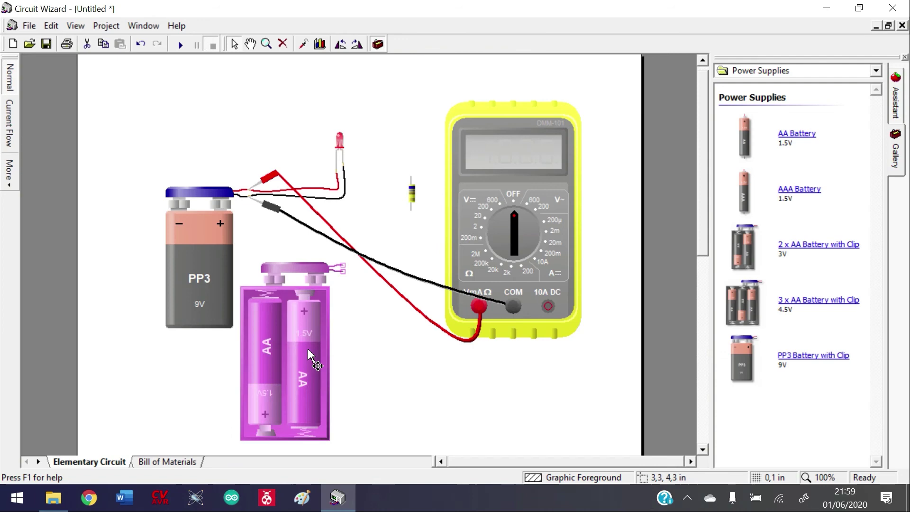
{"action": "left_click", "coordinate": [360, 364]}
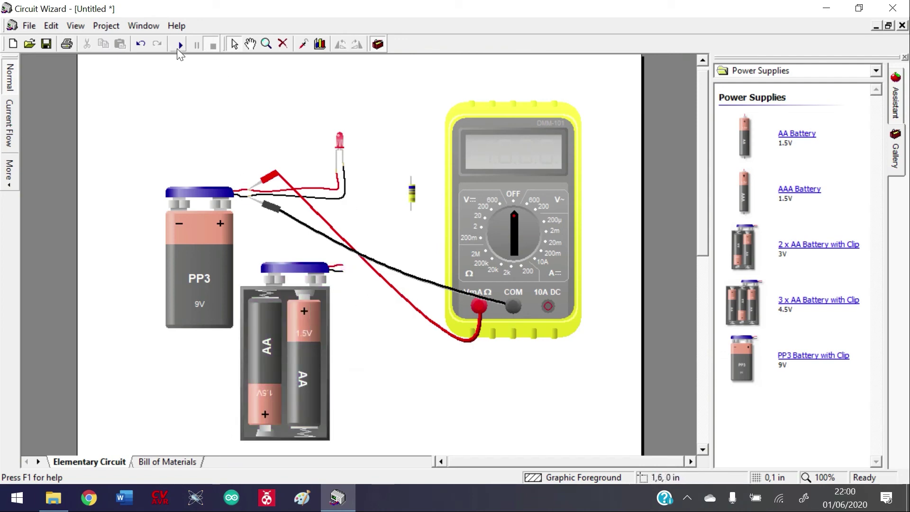
{"action": "double_click", "coordinate": [305, 332]}
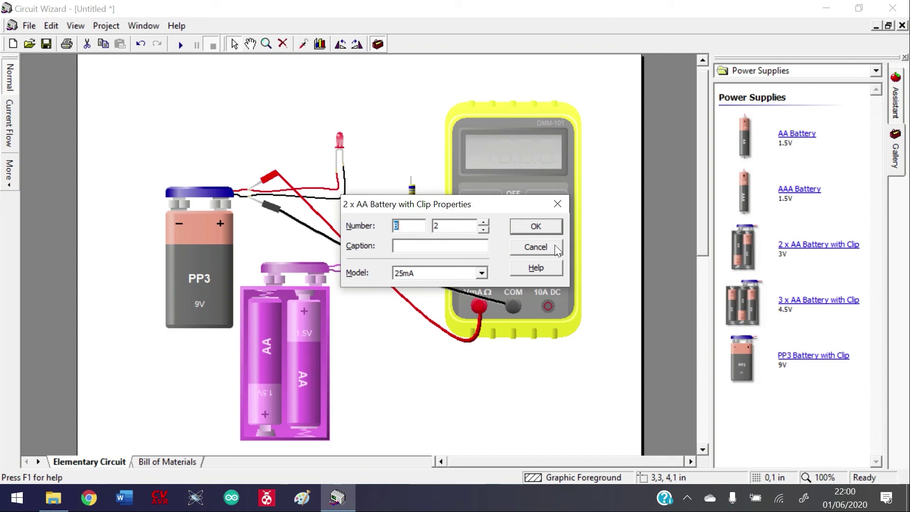
{"action": "left_click", "coordinate": [558, 209]}
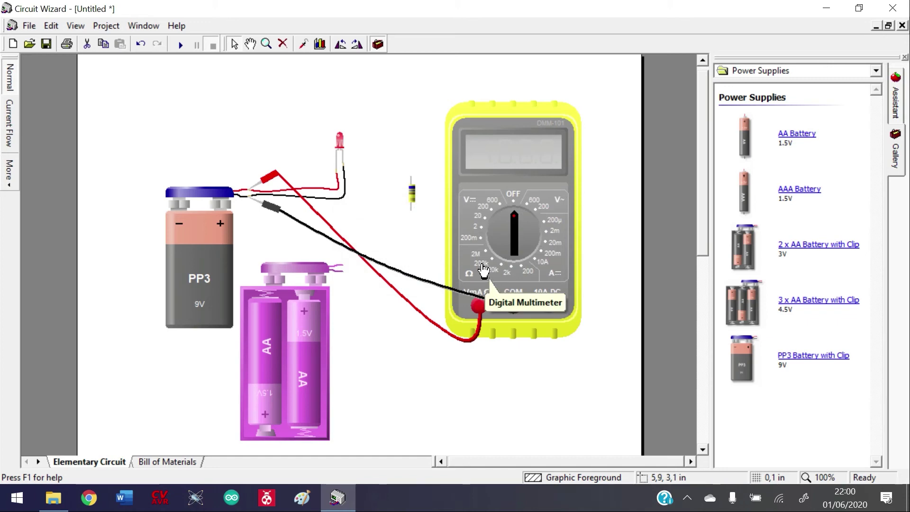
Step: Run the simulation with the multimeter dial turned to the 20 V DC range, stop it, and briefly rerun it
{"action": "left_click", "coordinate": [180, 44]}
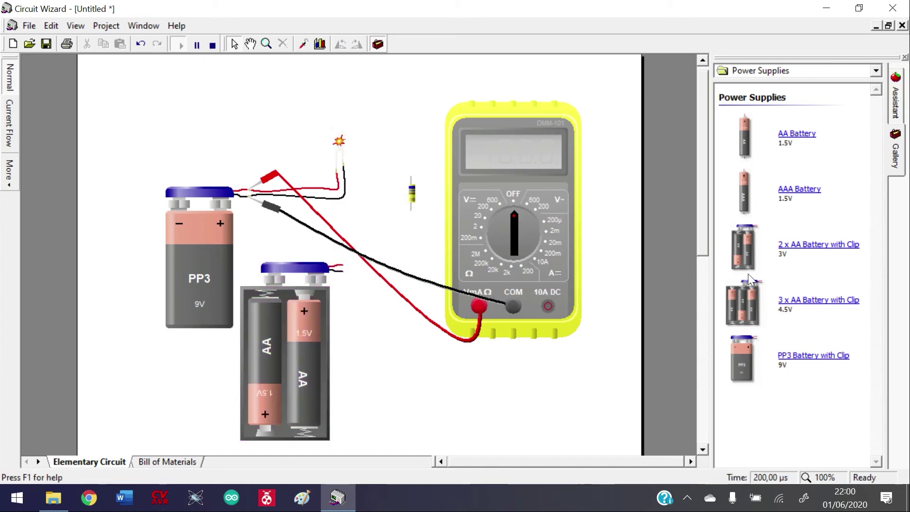
{"action": "left_click", "coordinate": [497, 226]}
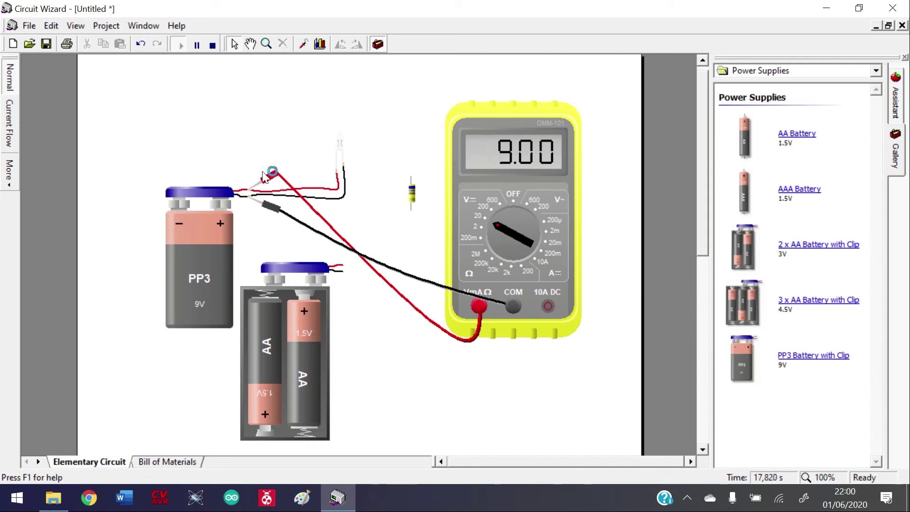
{"action": "left_click", "coordinate": [214, 45]}
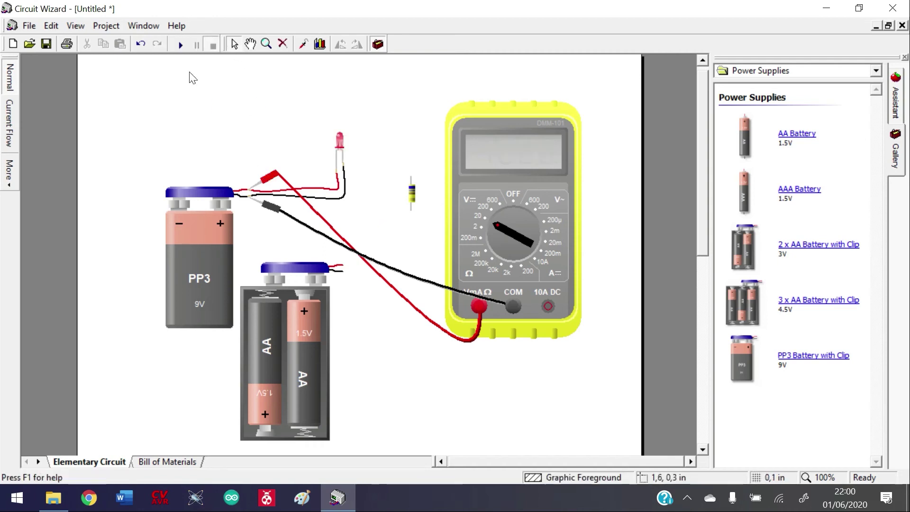
{"action": "left_click", "coordinate": [181, 45]}
{"action": "left_click", "coordinate": [213, 45]}
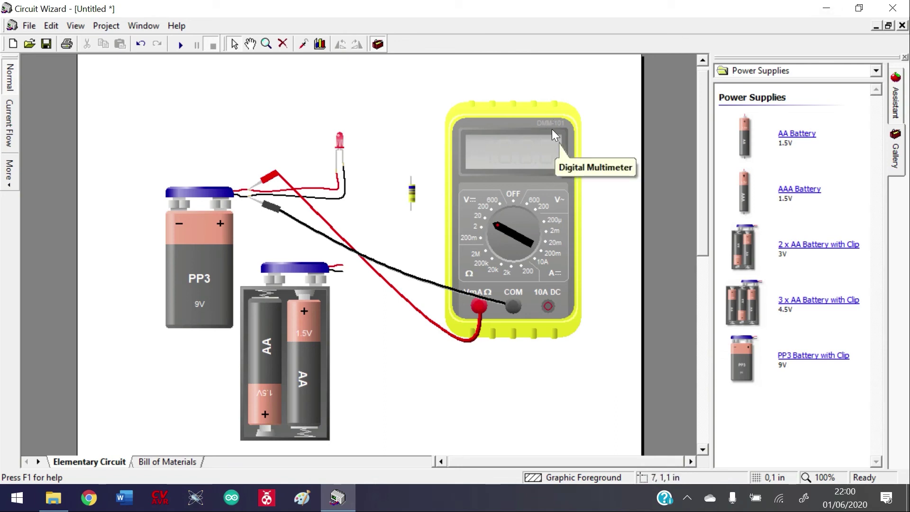
Step: Create a new project based on the Electronics Project template and look over its circuit symbol categories
{"action": "left_click", "coordinate": [13, 44]}
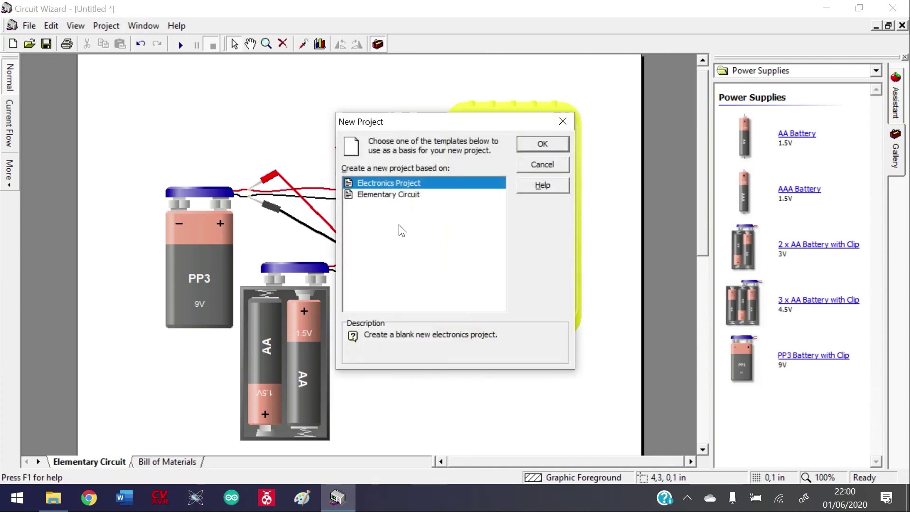
{"action": "left_click", "coordinate": [566, 141]}
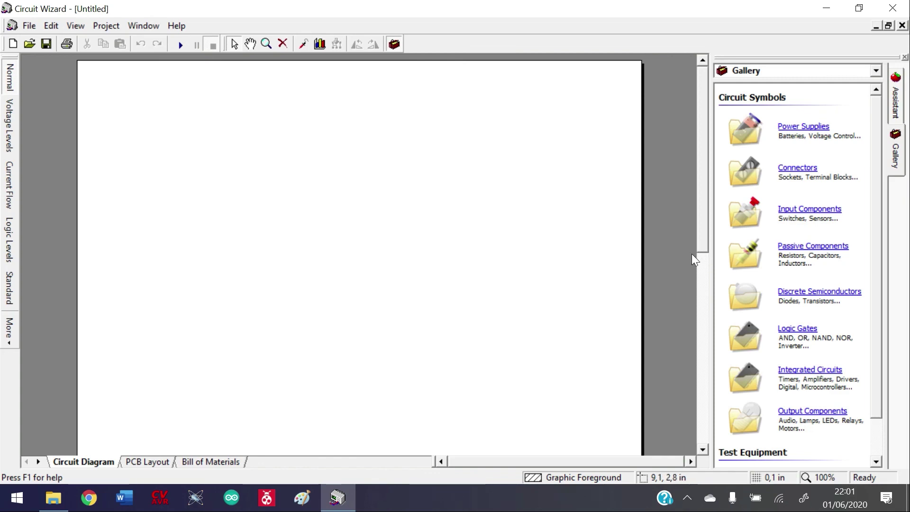
{"action": "scroll", "coordinate": [826, 226], "scroll_direction": "down", "scroll_amount": 1}
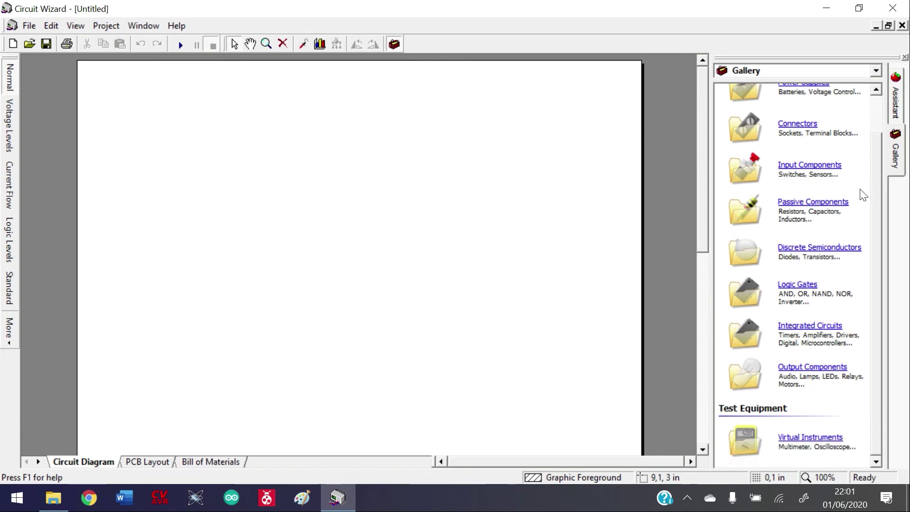
Step: View the blank PCB Layout page with its component categories, and return to the Circuit Diagram page
{"action": "left_click", "coordinate": [13, 43]}
{"action": "left_click", "coordinate": [564, 121]}
{"action": "left_click", "coordinate": [159, 460]}
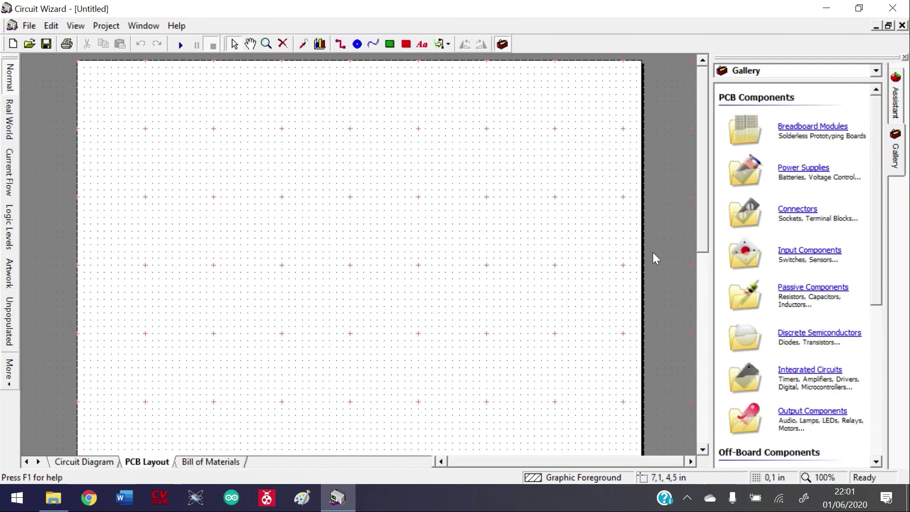
{"action": "left_click", "coordinate": [98, 462]}
Step: Start another blank Electronics Project, and open the 555 Astable Timer sample from the Basic Circuits folder
{"action": "left_click", "coordinate": [13, 44]}
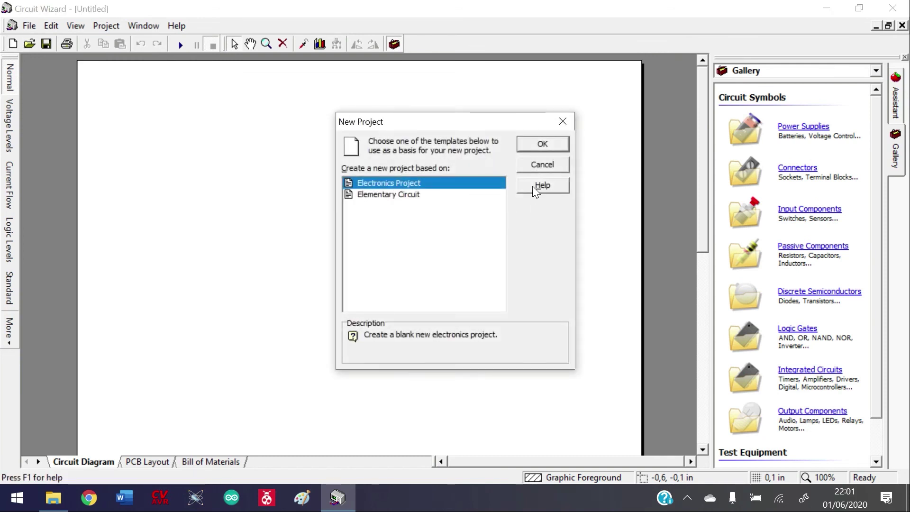
{"action": "left_click", "coordinate": [550, 144]}
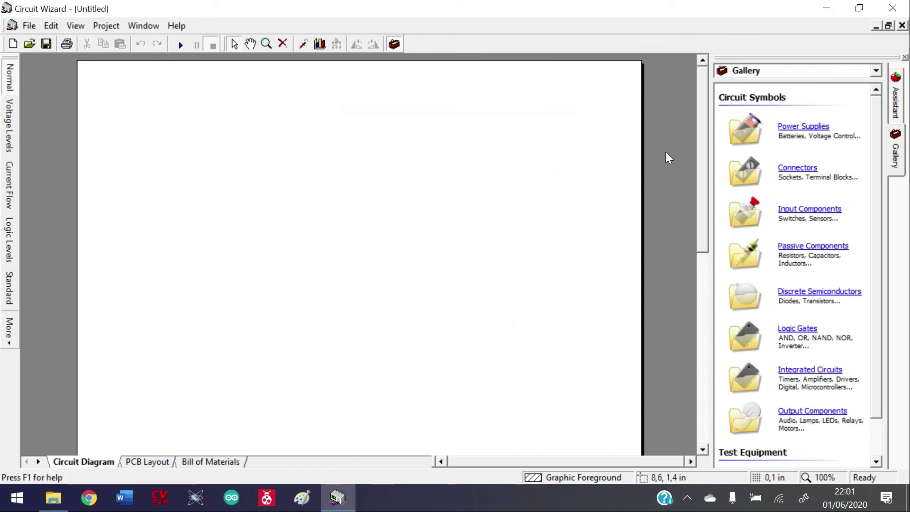
{"action": "left_click", "coordinate": [900, 113]}
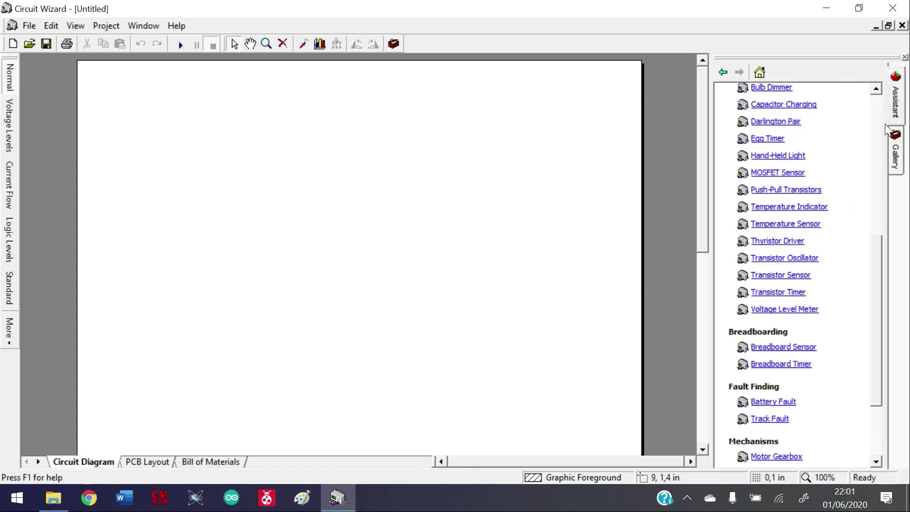
{"action": "scroll", "coordinate": [790, 263], "scroll_direction": "up", "scroll_amount": 5}
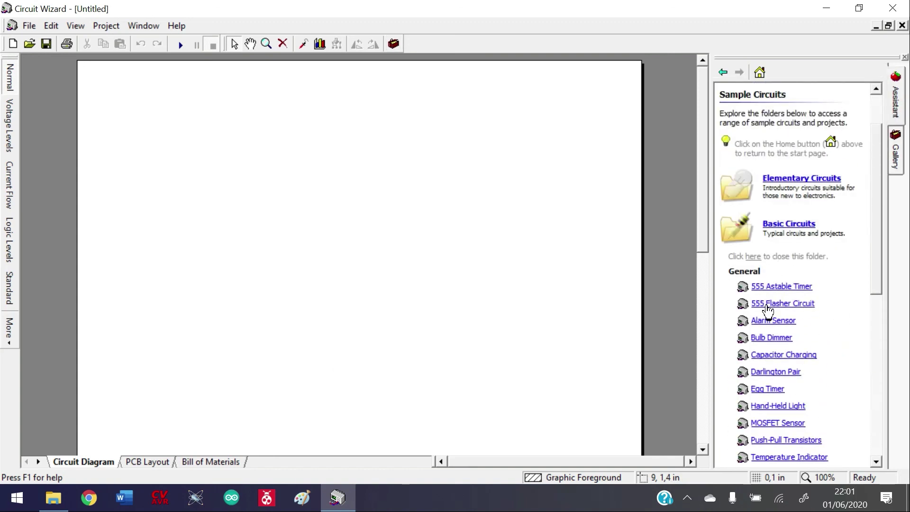
{"action": "left_click", "coordinate": [774, 287]}
Step: Examine the four views of the 555 astable timer circuit at 60% zoom, and browse the list of sample circuits
{"action": "scroll", "coordinate": [776, 307], "scroll_direction": "down", "scroll_amount": 2}
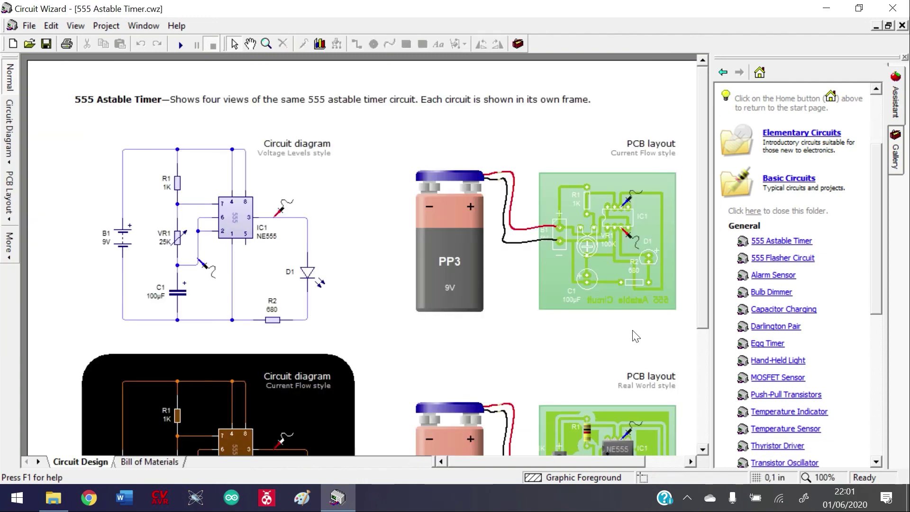
{"action": "scroll", "coordinate": [787, 260], "scroll_direction": "down", "scroll_amount": 9}
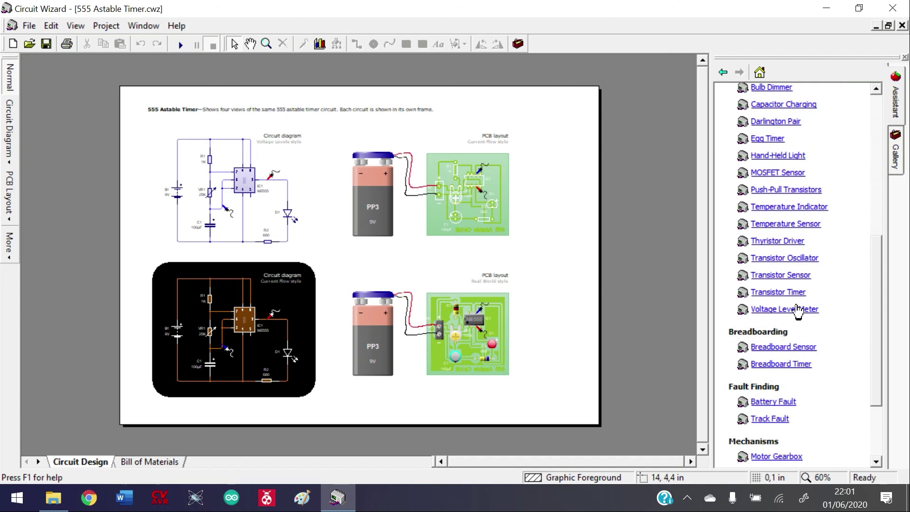
{"action": "scroll", "coordinate": [791, 327], "scroll_direction": "down", "scroll_amount": 3}
{"action": "scroll", "coordinate": [780, 331], "scroll_direction": "up", "scroll_amount": 7}
{"action": "scroll", "coordinate": [781, 308], "scroll_direction": "up", "scroll_amount": 7}
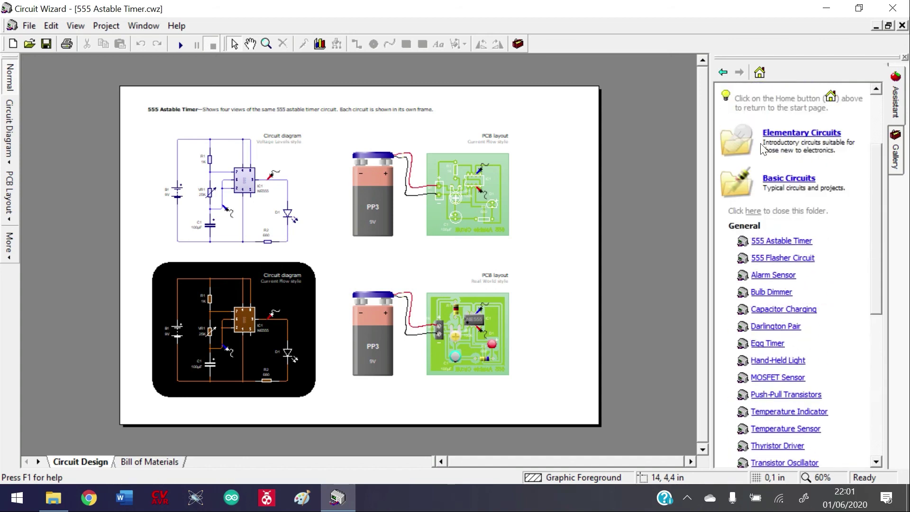
Step: Open the Ohm's Law sample from the Electrical Theory group of the Elementary Circuits folder
{"action": "left_click", "coordinate": [789, 134]}
{"action": "scroll", "coordinate": [754, 301], "scroll_direction": "down", "scroll_amount": 2}
{"action": "scroll", "coordinate": [758, 291], "scroll_direction": "down", "scroll_amount": 7}
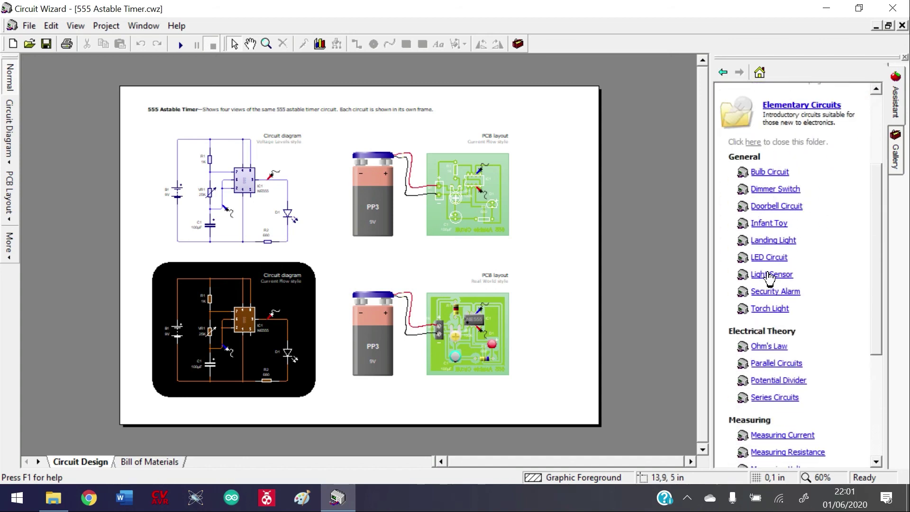
{"action": "left_click", "coordinate": [765, 279]}
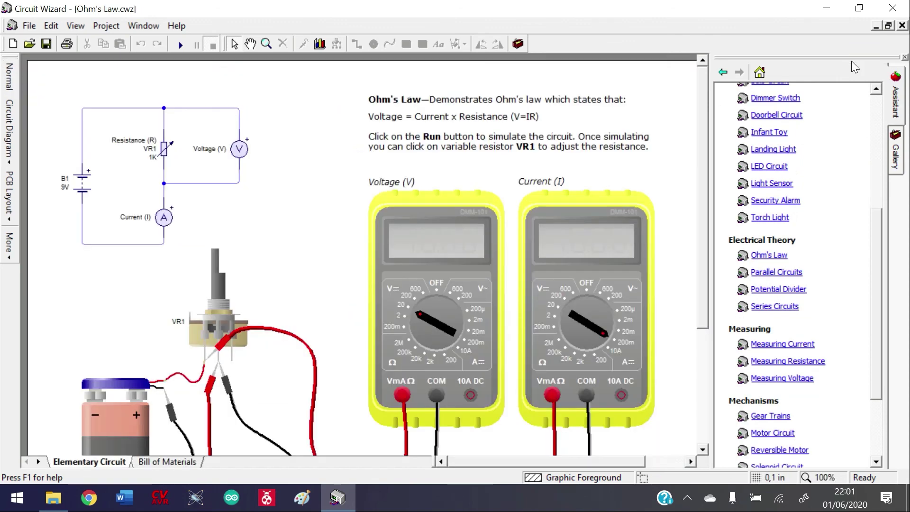
Step: Open the Counter Display sample from the Advanced Circuits folder and examine its whole PCB layout at 60% zoom
{"action": "scroll", "coordinate": [796, 351], "scroll_direction": "down", "scroll_amount": 5}
{"action": "left_click", "coordinate": [790, 425]}
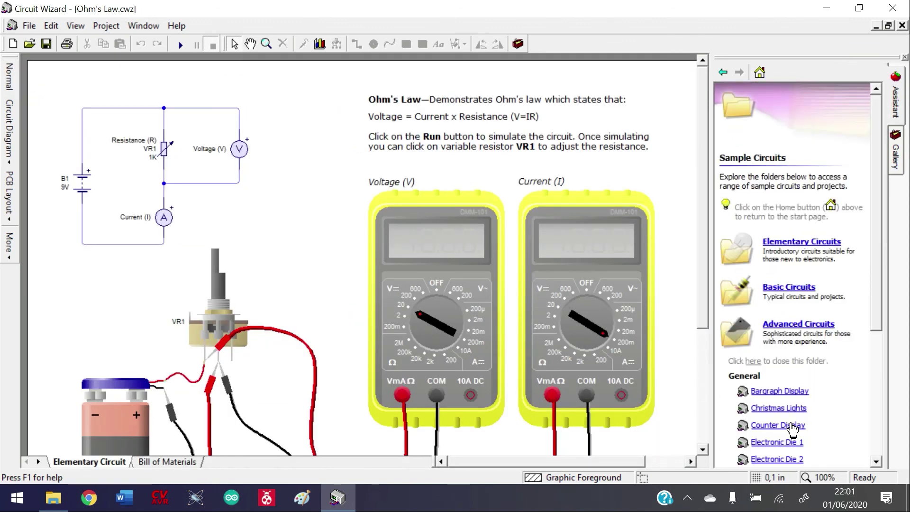
{"action": "scroll", "coordinate": [791, 417], "scroll_direction": "down", "scroll_amount": 8}
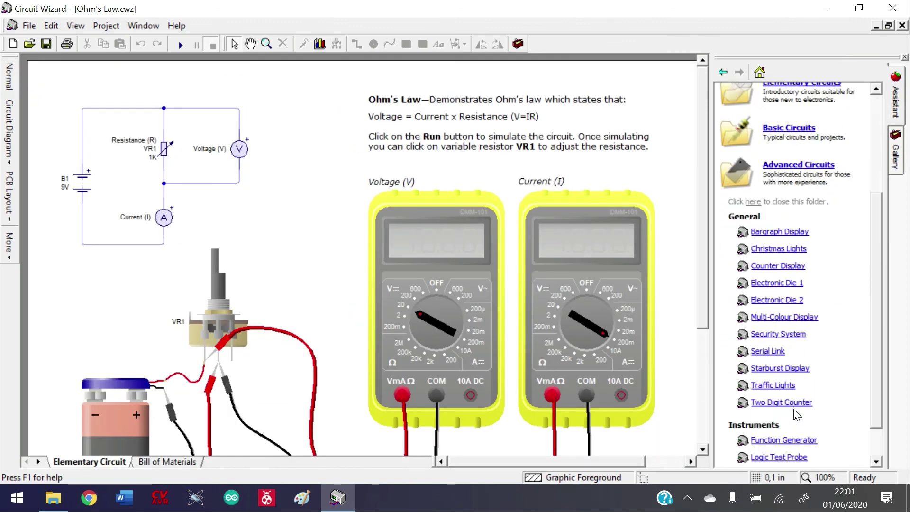
{"action": "left_click", "coordinate": [778, 267]}
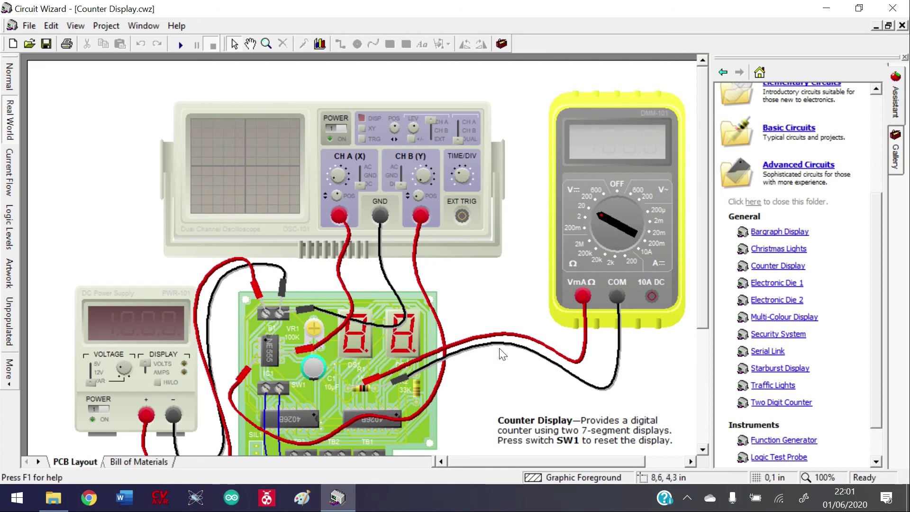
{"action": "scroll", "coordinate": [504, 356], "scroll_direction": "down", "scroll_amount": 2}
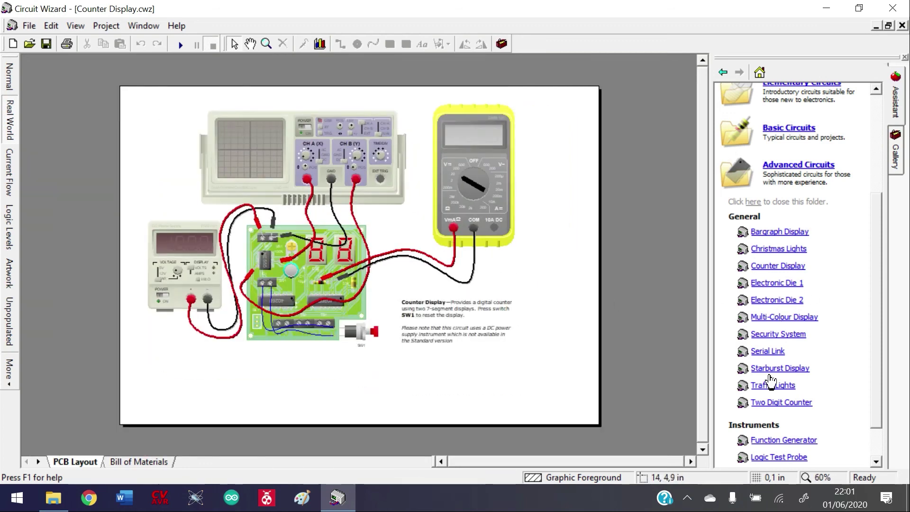
{"action": "scroll", "coordinate": [780, 369], "scroll_direction": "up", "scroll_amount": 3}
{"action": "scroll", "coordinate": [730, 254], "scroll_direction": "down", "scroll_amount": 3}
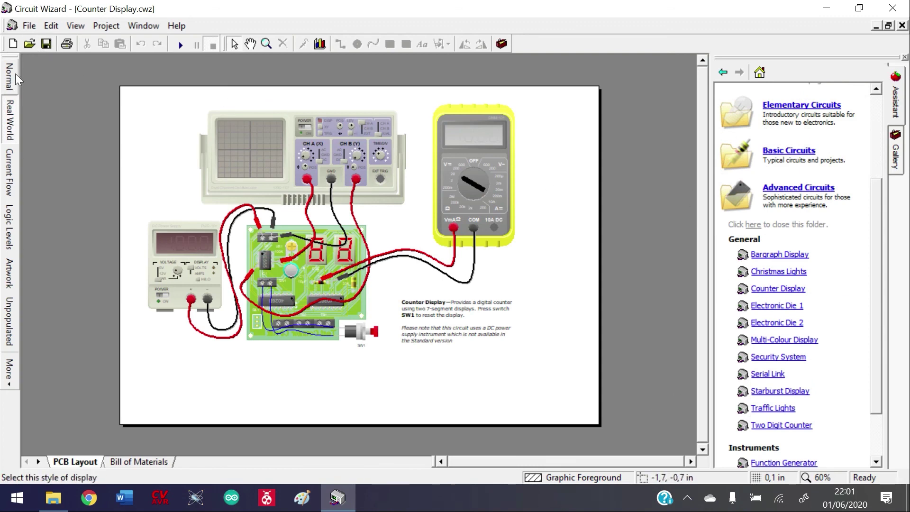
Step: Create a new Electronics Project and place a PIC-28 microcontroller near the middle of the Circuit Diagram page
{"action": "left_click", "coordinate": [13, 44]}
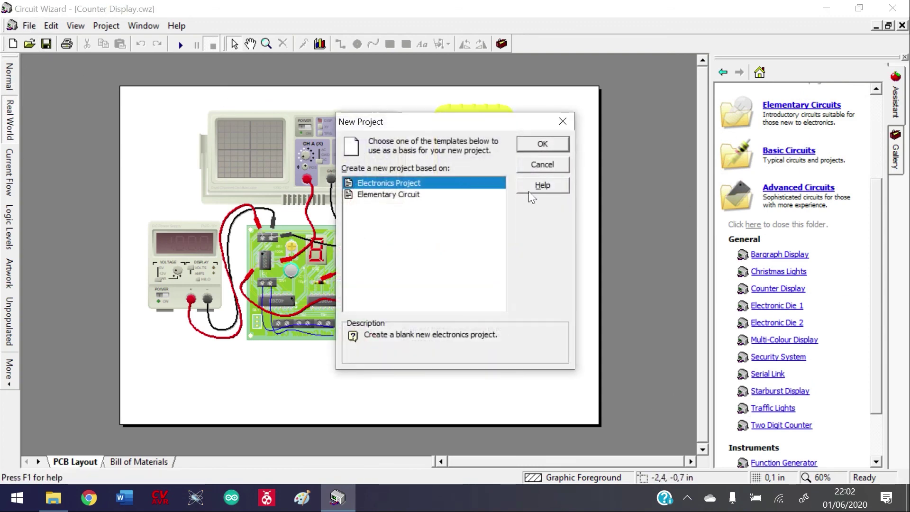
{"action": "double_click", "coordinate": [380, 183]}
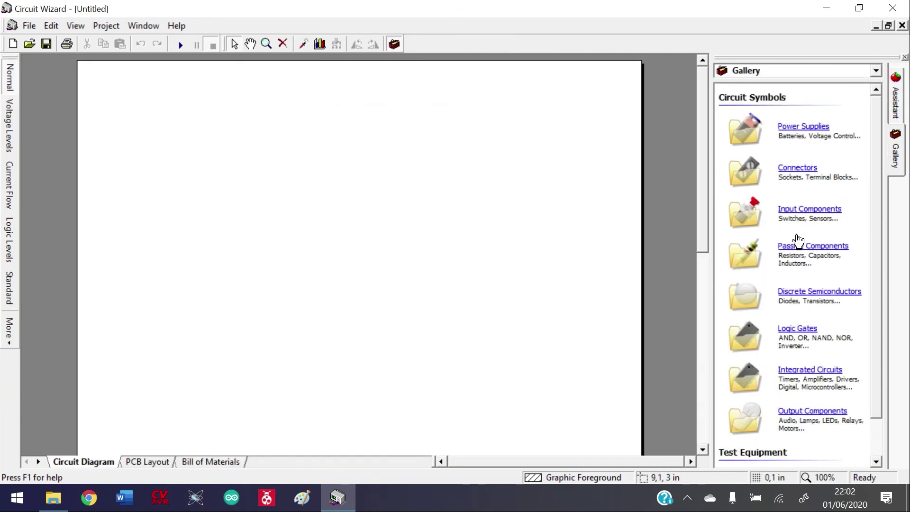
{"action": "left_click", "coordinate": [874, 72]}
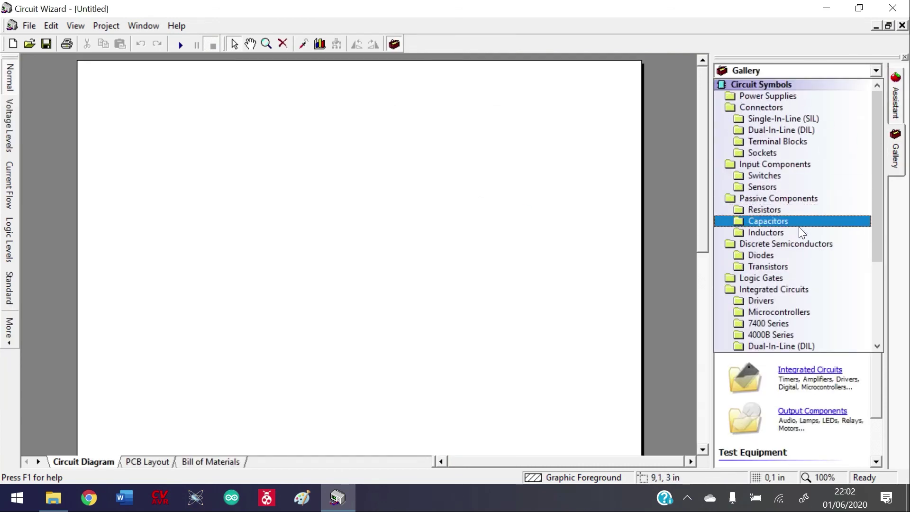
{"action": "scroll", "coordinate": [805, 241], "scroll_direction": "down", "scroll_amount": 2}
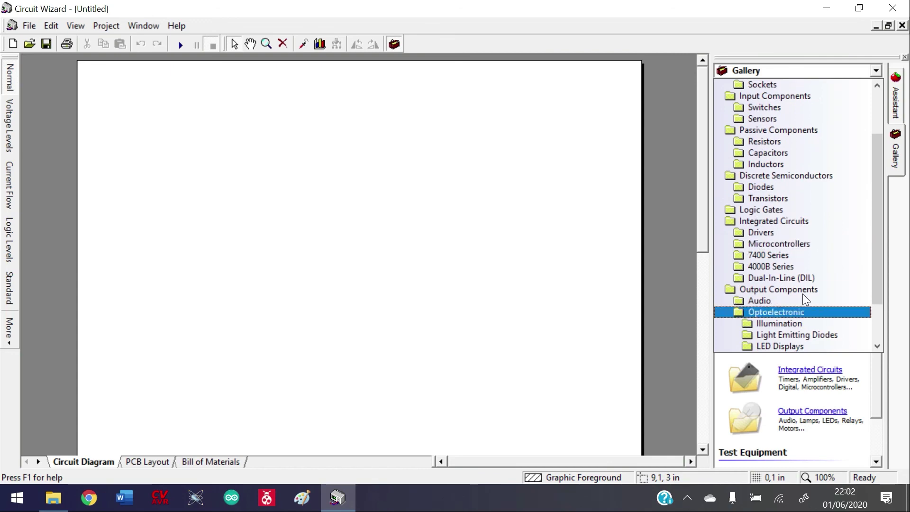
{"action": "left_click", "coordinate": [774, 243]}
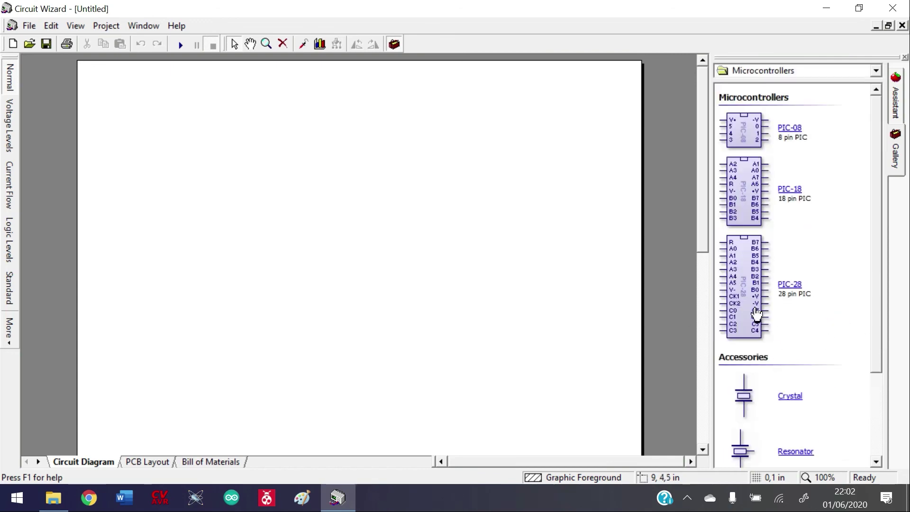
{"action": "left_click_drag", "start_coordinate": [755, 311], "coordinate": [342, 287]}
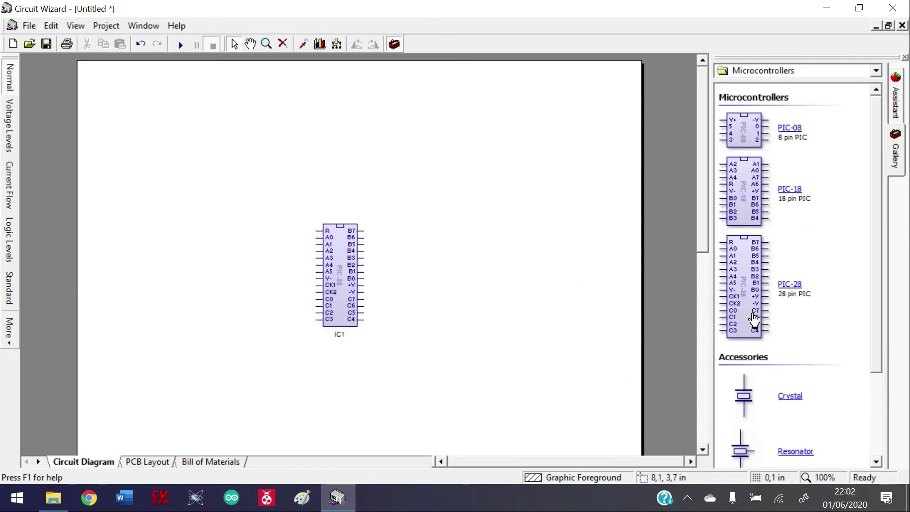
Step: Move the PIC-28 chip slightly up and to the right on the Circuit Diagram page, viewed at 200% zoom
{"action": "scroll", "coordinate": [773, 420], "scroll_direction": "down", "scroll_amount": 4}
{"action": "scroll", "coordinate": [541, 335], "scroll_direction": "down", "scroll_amount": 3}
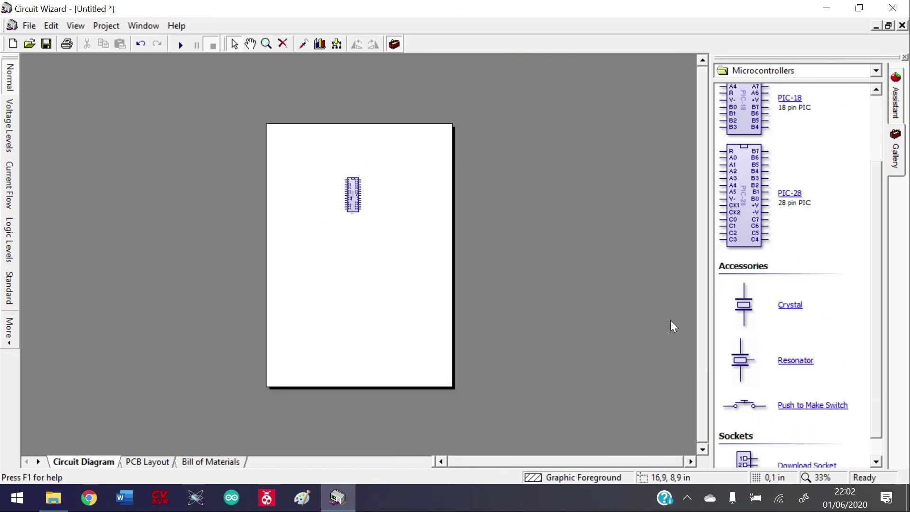
{"action": "scroll", "coordinate": [776, 351], "scroll_direction": "down", "scroll_amount": 1}
{"action": "scroll", "coordinate": [324, 157], "scroll_direction": "up", "scroll_amount": 2}
{"action": "scroll", "coordinate": [323, 158], "scroll_direction": "up", "scroll_amount": 3}
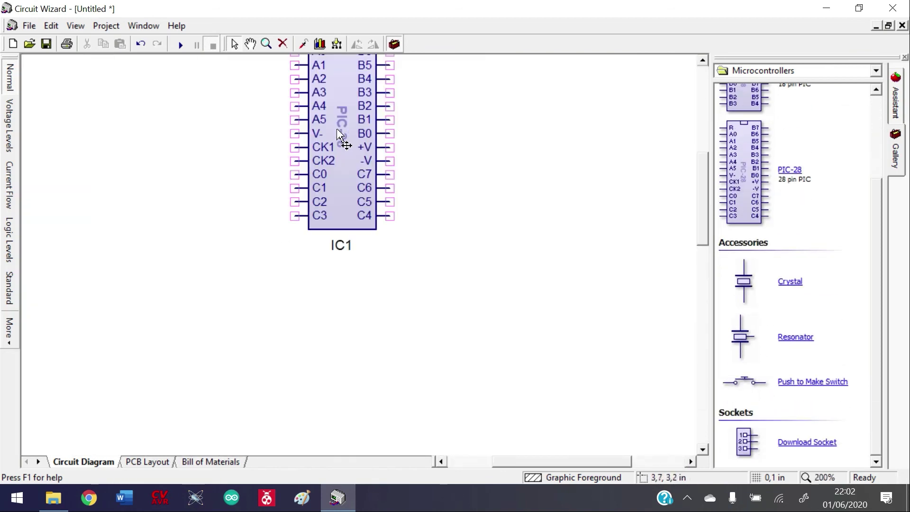
{"action": "left_click_drag", "start_coordinate": [704, 198], "coordinate": [698, 152]}
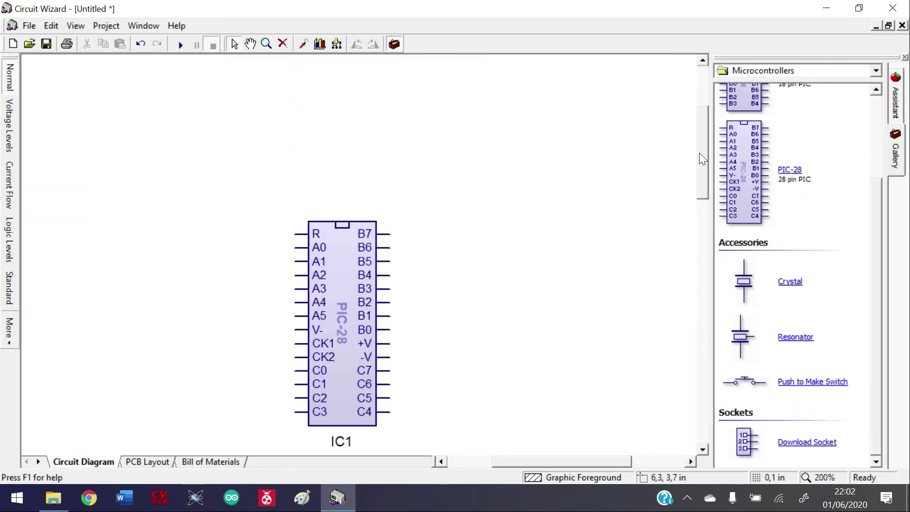
{"action": "left_click_drag", "start_coordinate": [341, 286], "coordinate": [359, 252]}
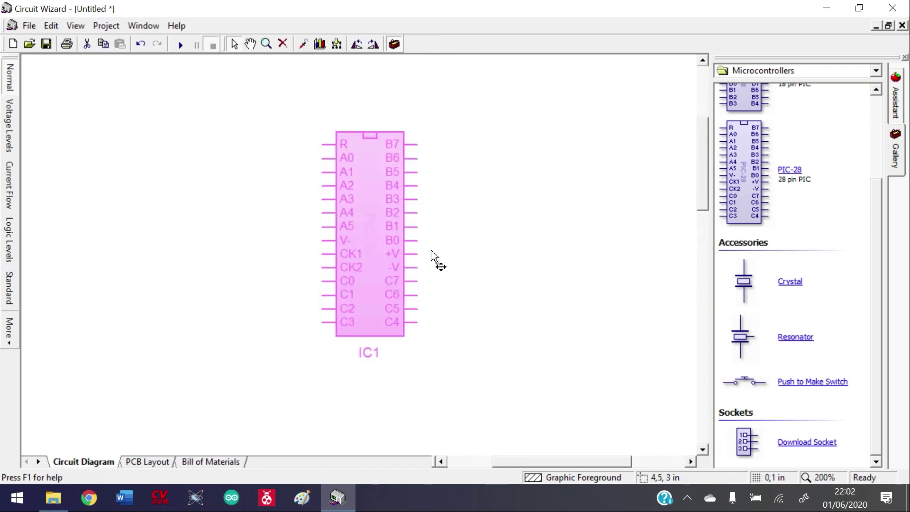
{"action": "left_click", "coordinate": [526, 241]}
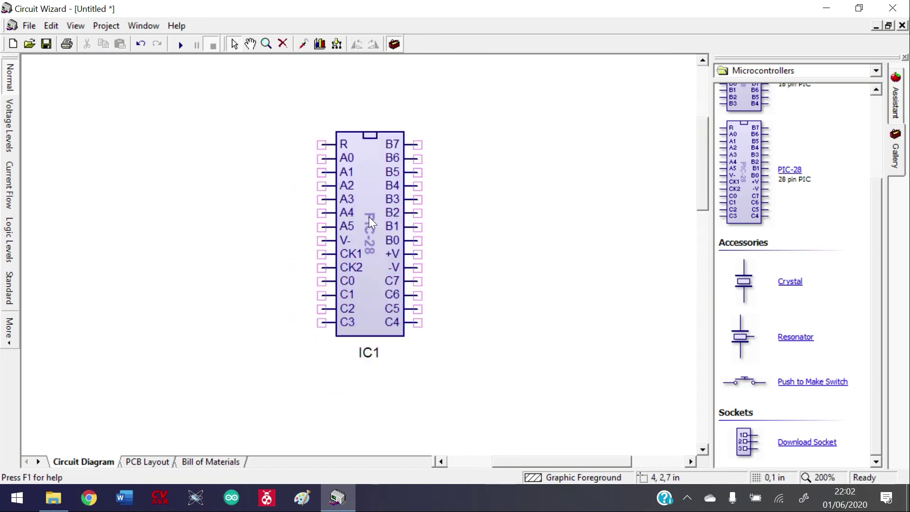
Step: Look over the available PIC microcontrollers and check the PIC-28 chip's properties without changing them
{"action": "scroll", "coordinate": [838, 122], "scroll_direction": "up", "scroll_amount": 3}
{"action": "scroll", "coordinate": [838, 123], "scroll_direction": "up", "scroll_amount": 1}
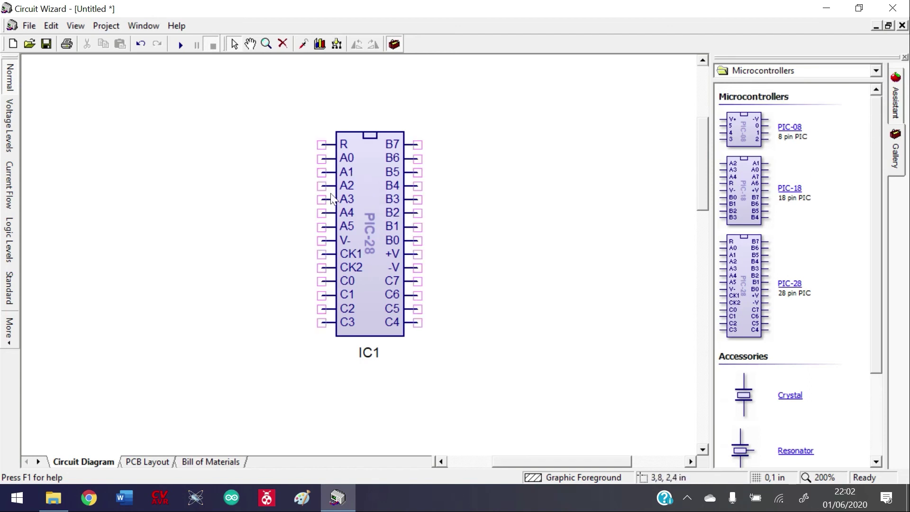
{"action": "double_click", "coordinate": [363, 273]}
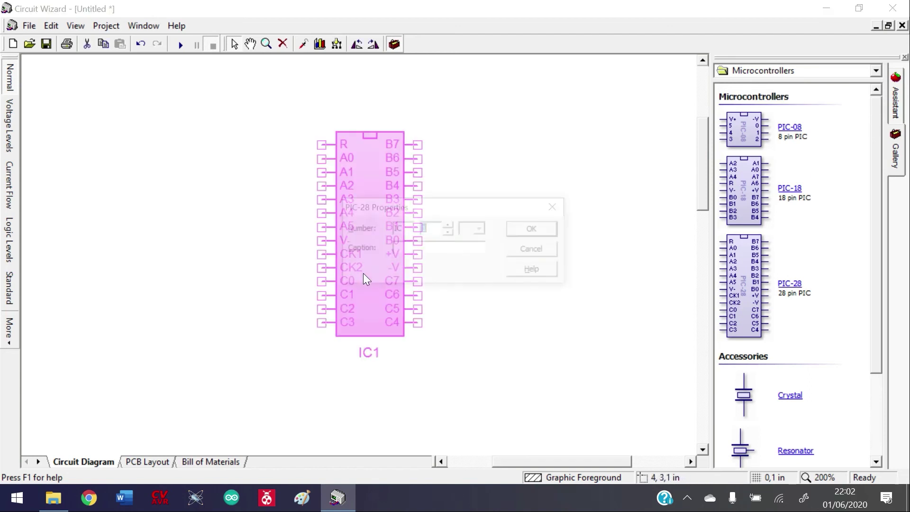
{"action": "left_click", "coordinate": [536, 229]}
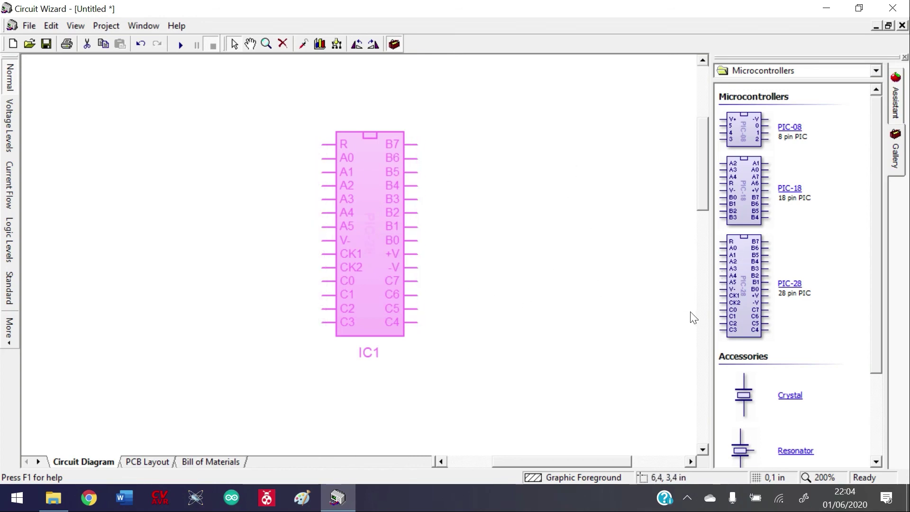
{"action": "mouse_move", "coordinate": [337, 497]}
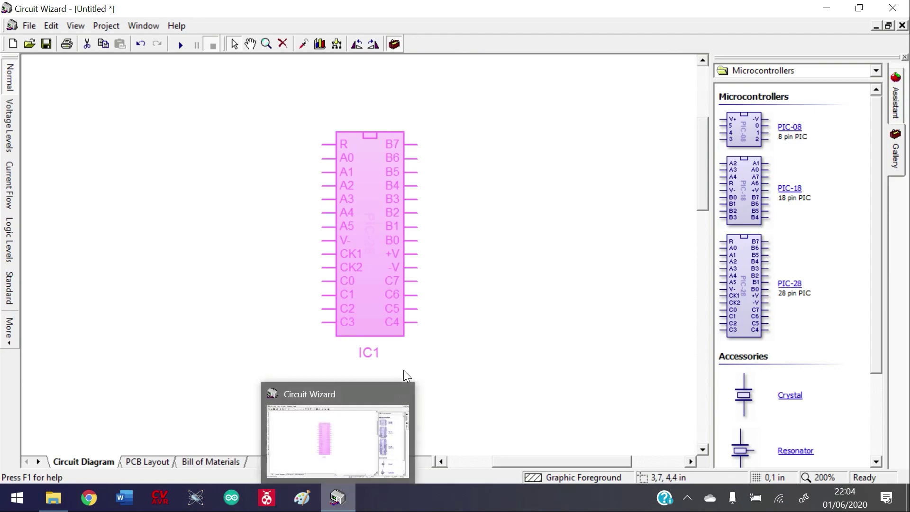